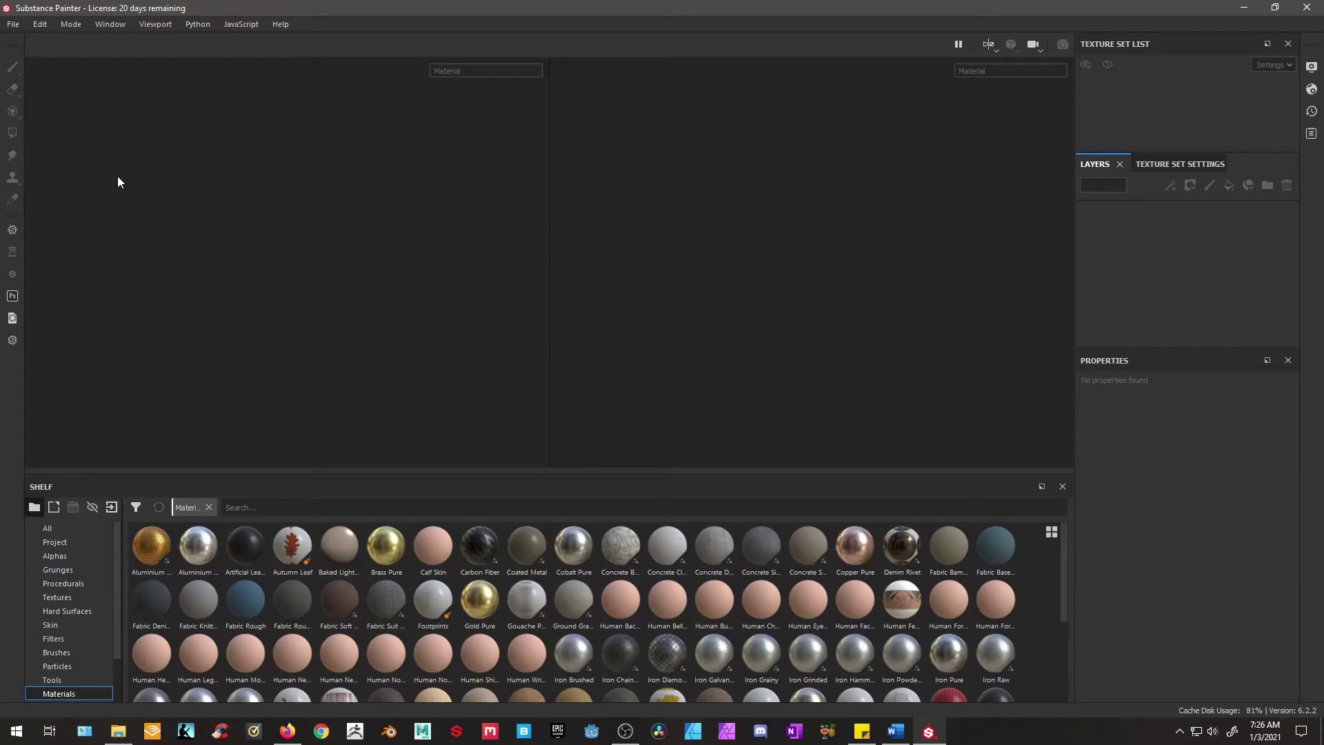
Step: Create a new project from the stylized-door_low.fbx mesh, using the Unreal Engine 4 (allegorithmic) template
click(13, 24)
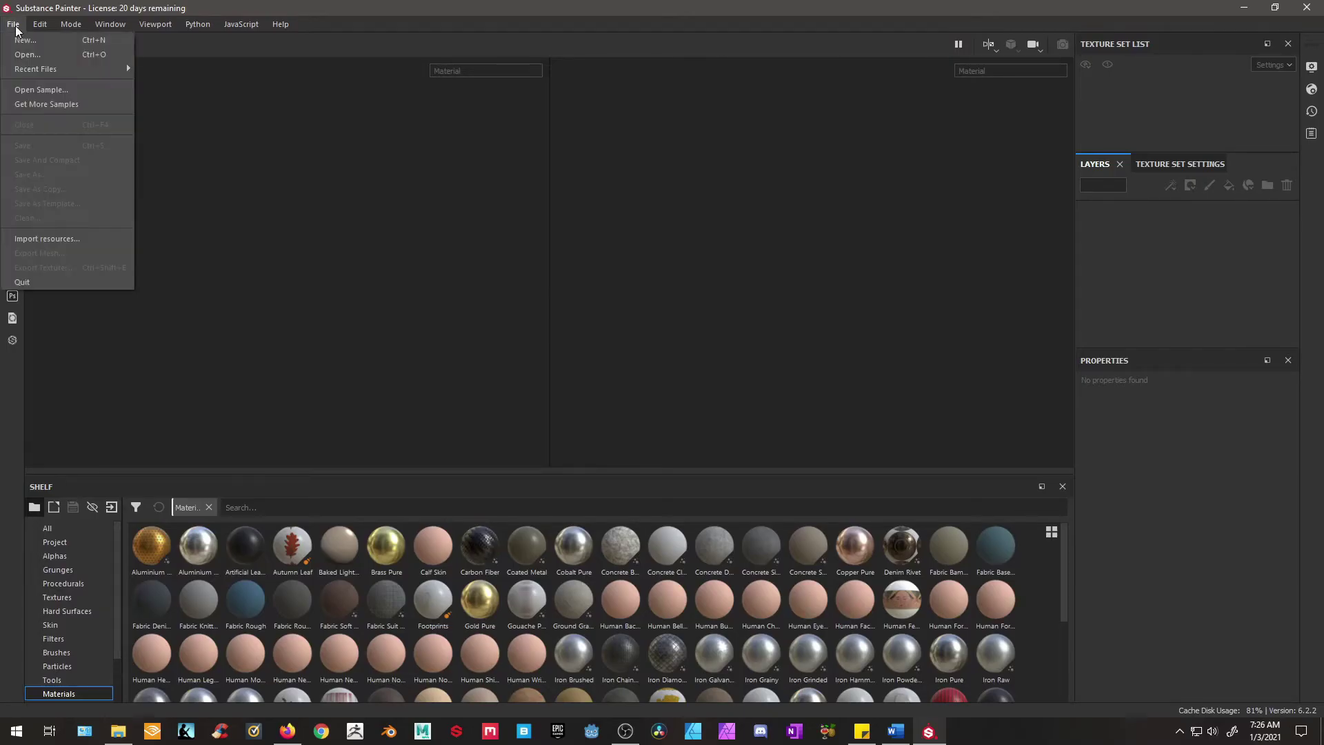
click(25, 40)
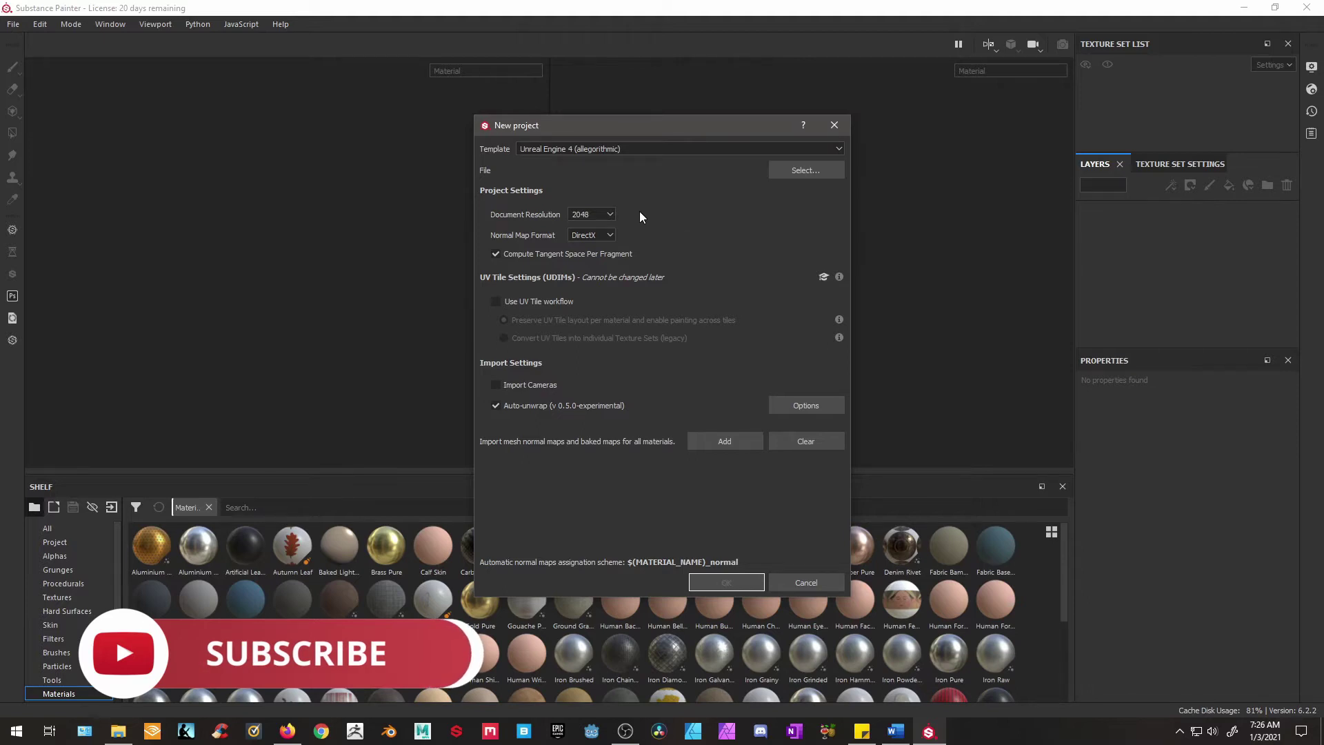
click(800, 173)
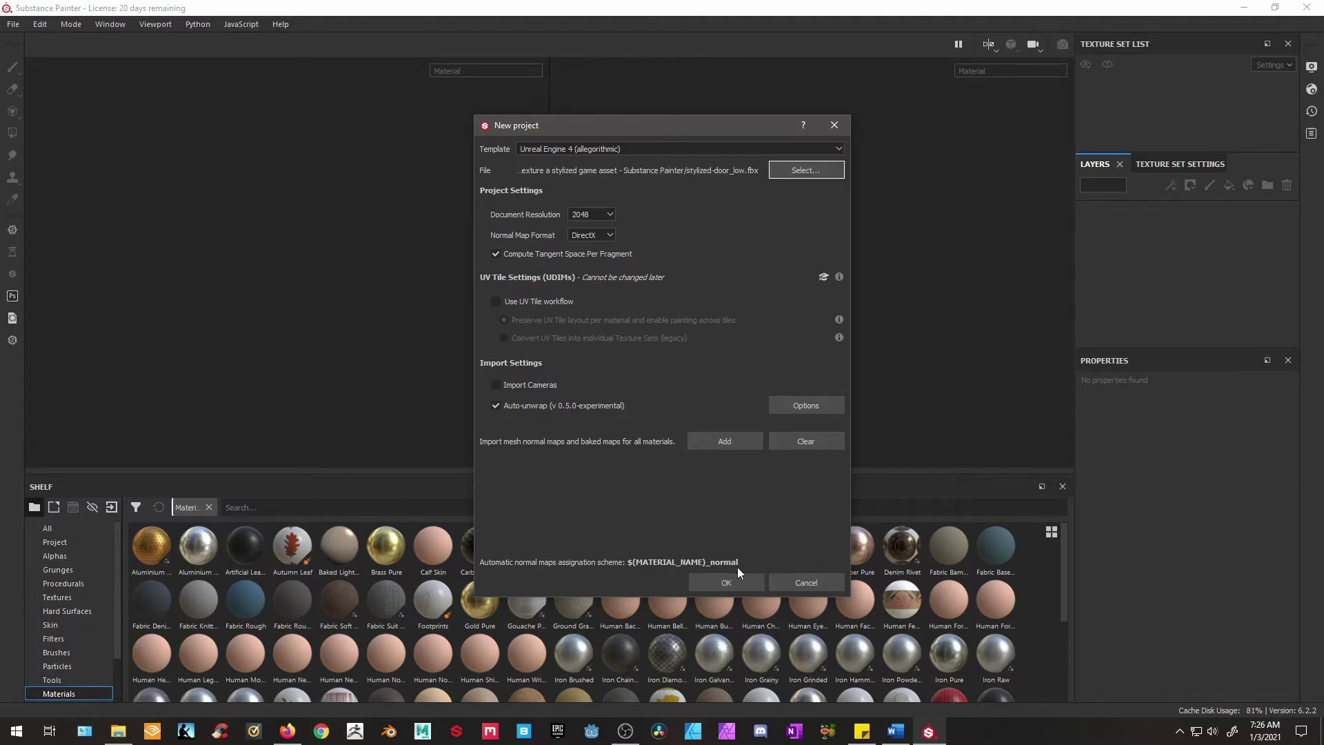
click(708, 584)
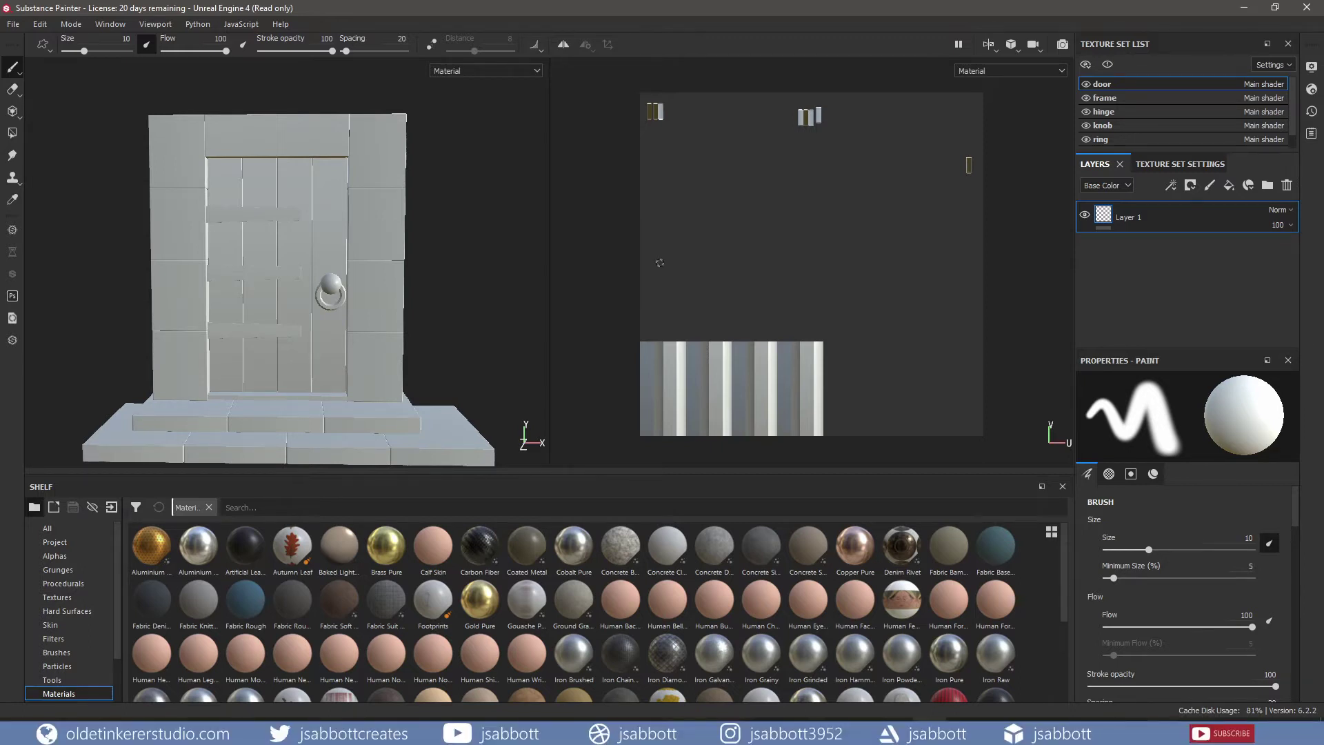
Step: Open the mesh map baking settings for the door texture set and exclude the ID map from the bake
click(1171, 165)
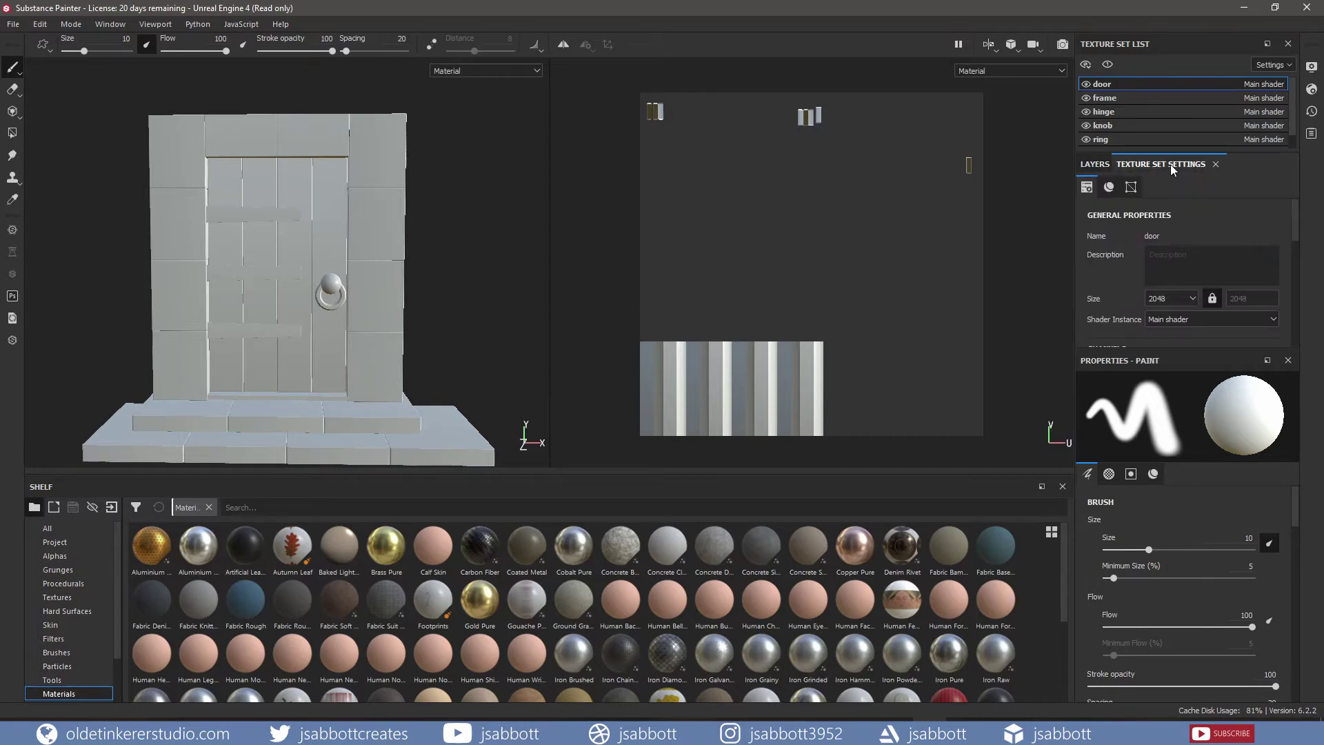
scroll(1211, 208, down, 2)
scroll(1209, 238, down, 4)
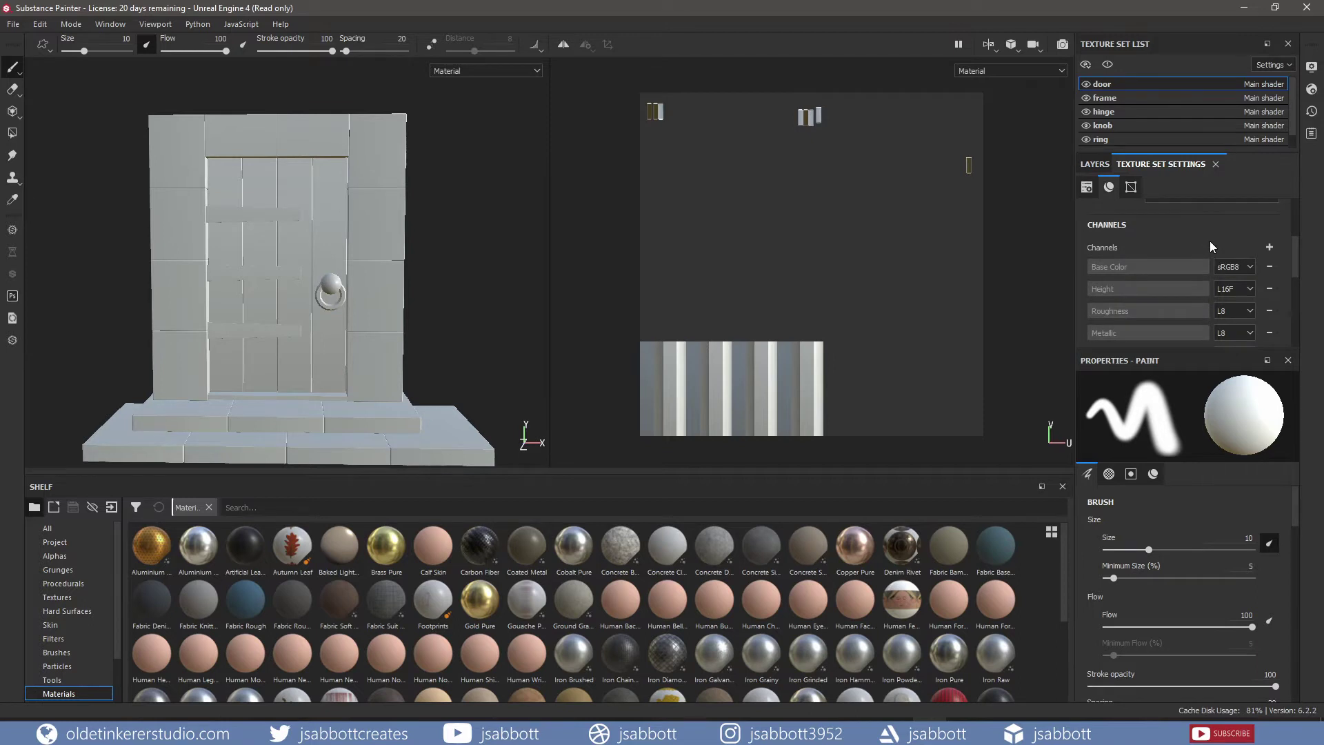
scroll(1210, 245, down, 2)
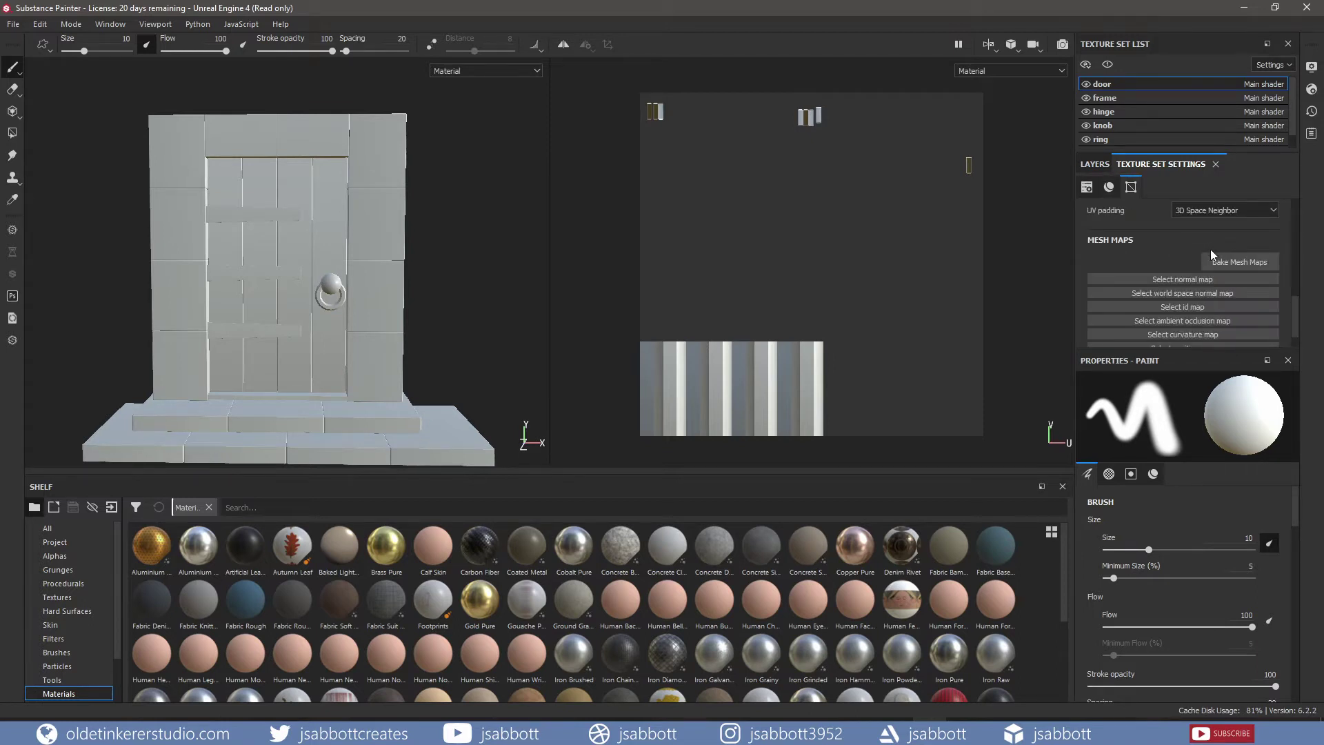
click(1226, 263)
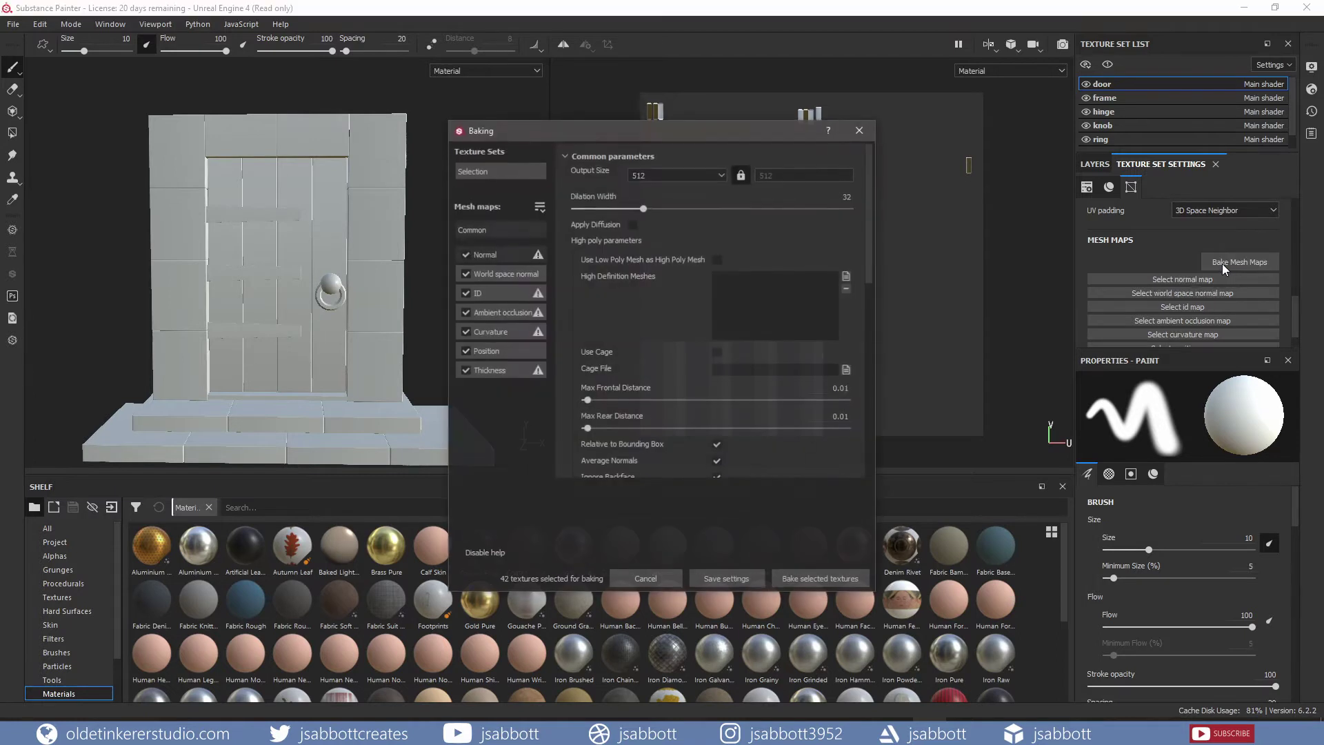
click(466, 293)
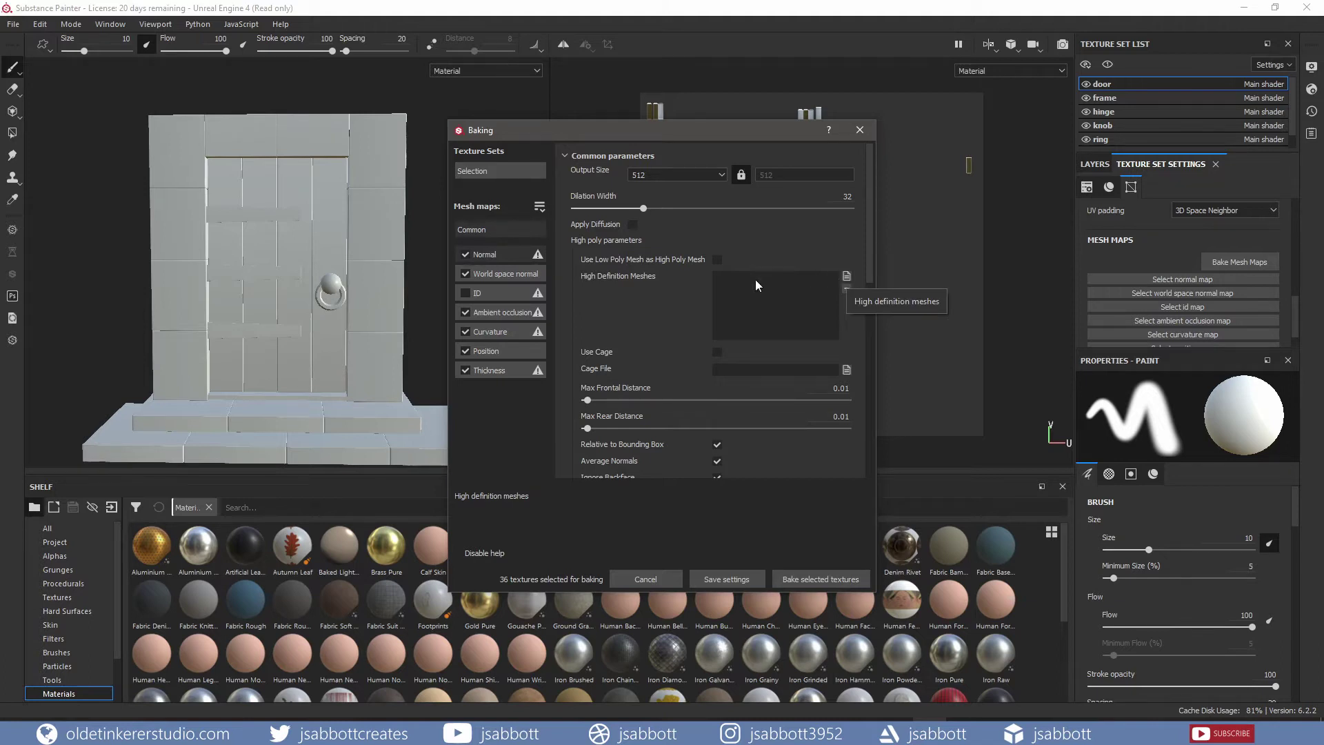
Step: Load the stylized-door_high file as the high definition mesh for baking
click(845, 277)
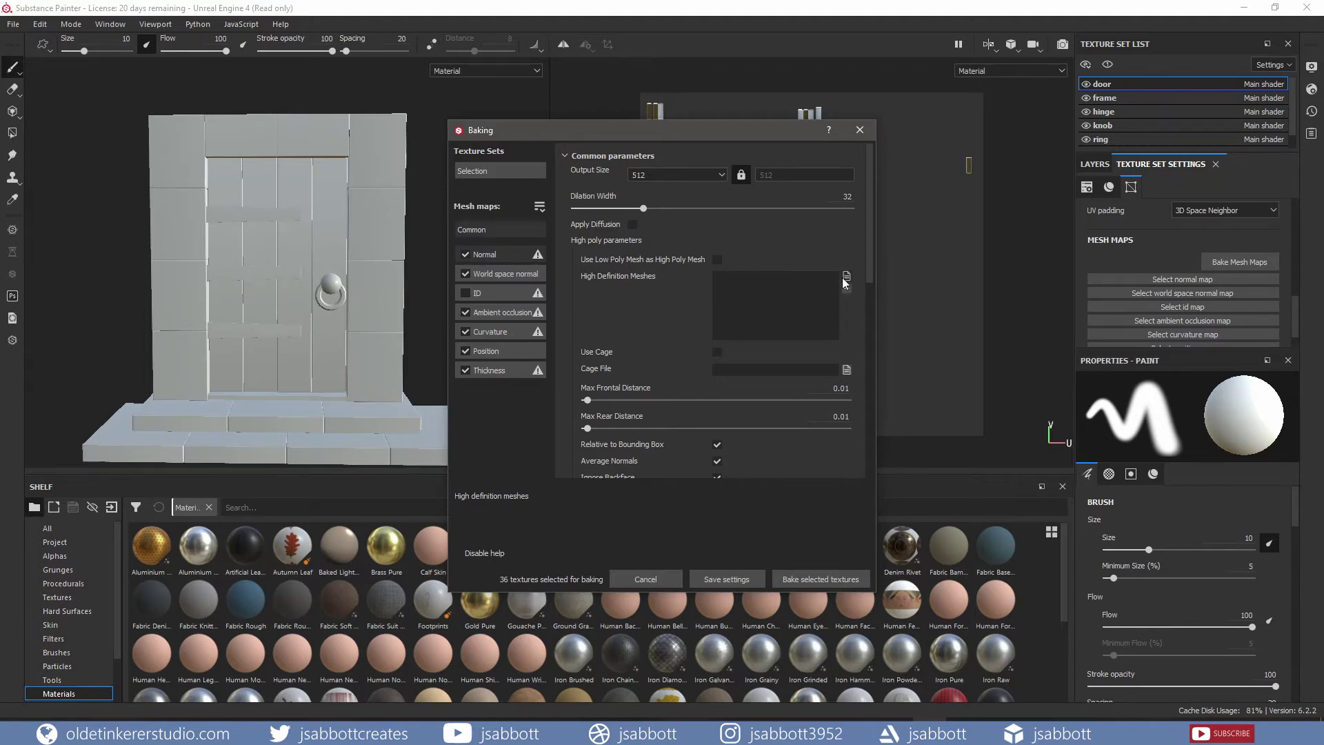
click(624, 271)
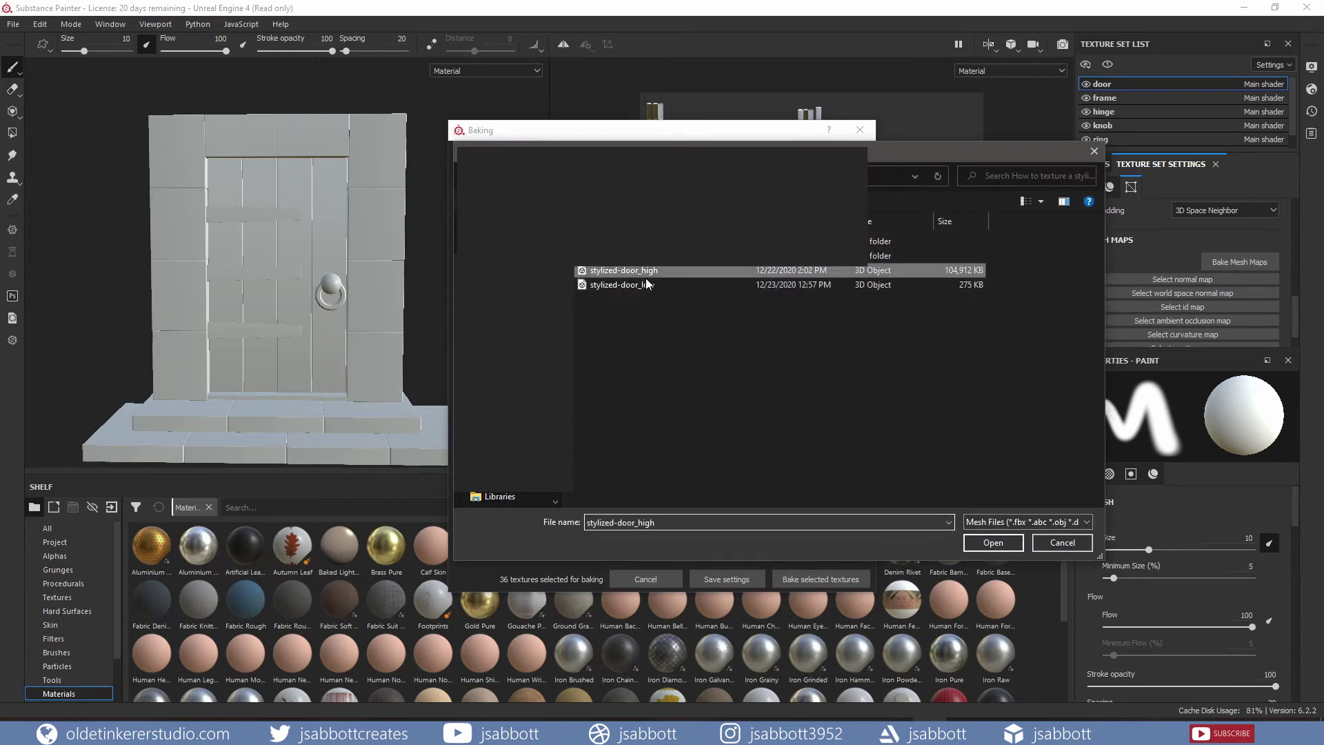
click(993, 542)
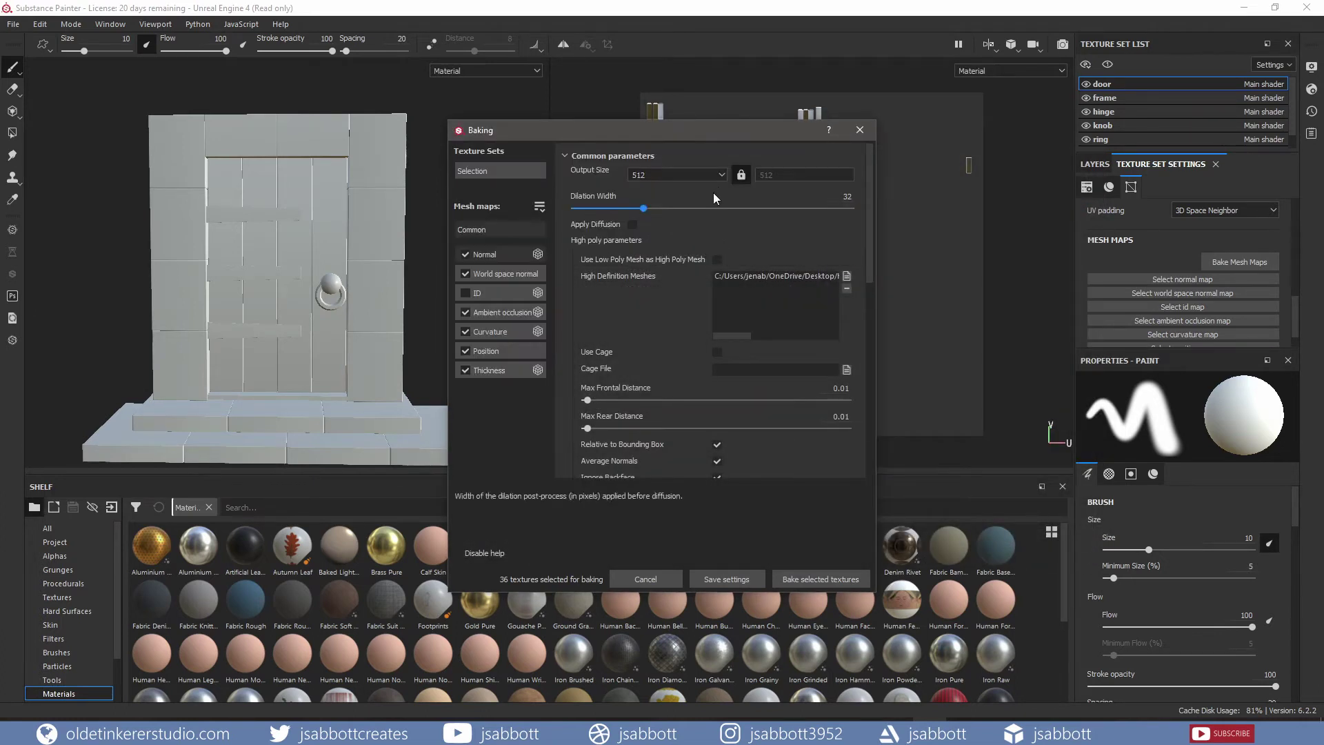
Step: Set the baking output size to 2048 and bake the selected mesh maps for all texture sets
click(721, 173)
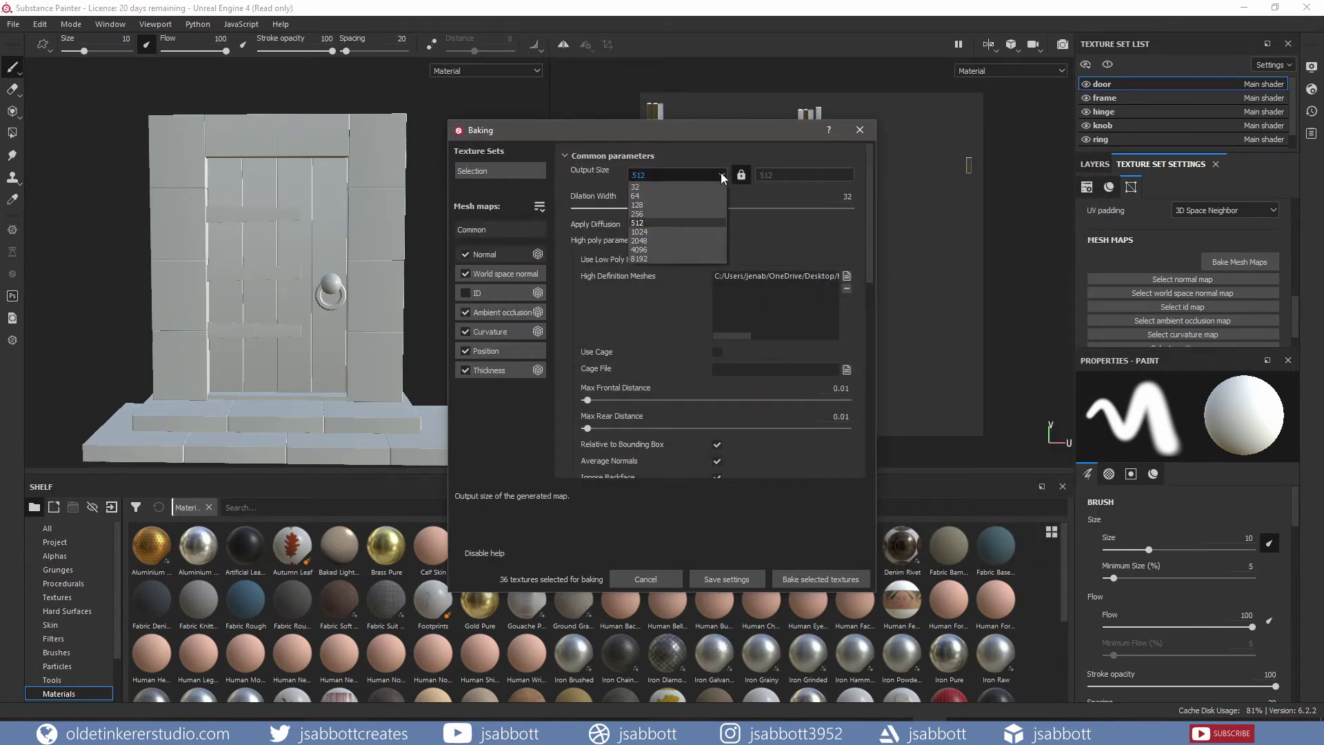
click(664, 238)
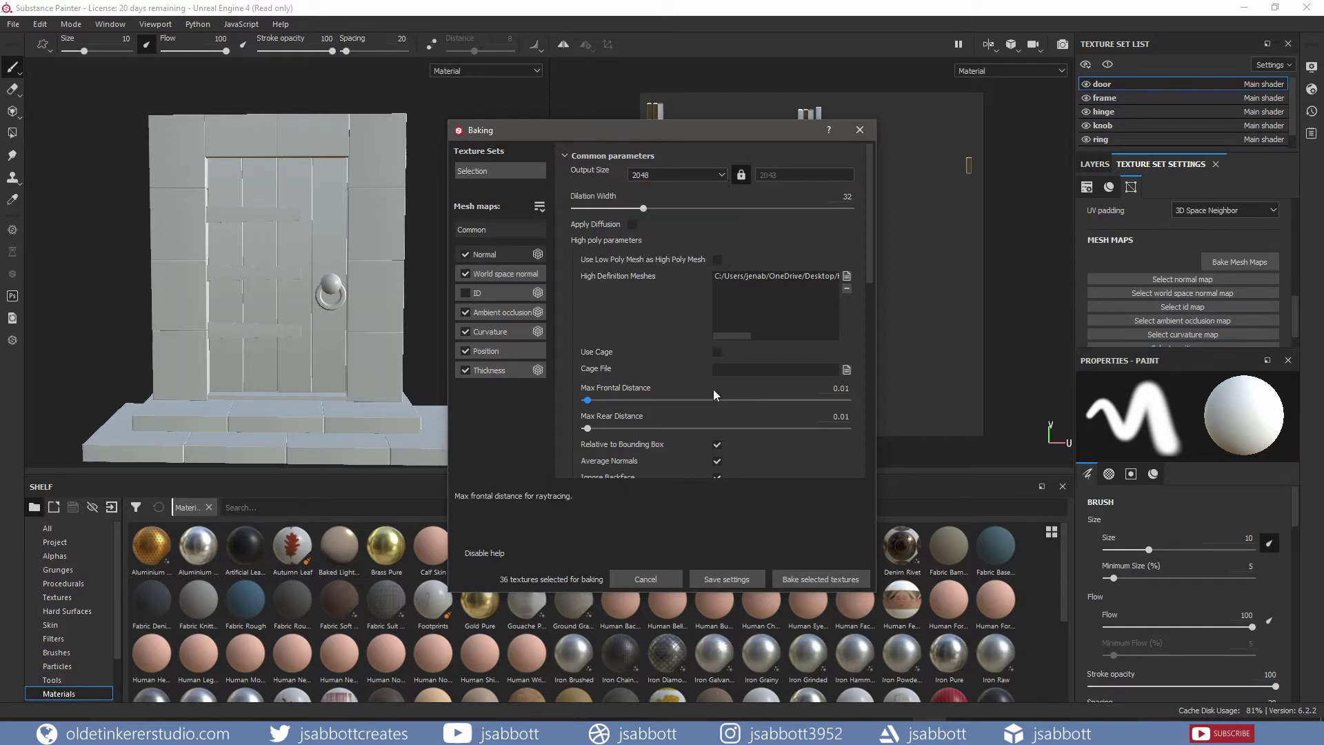
click(827, 579)
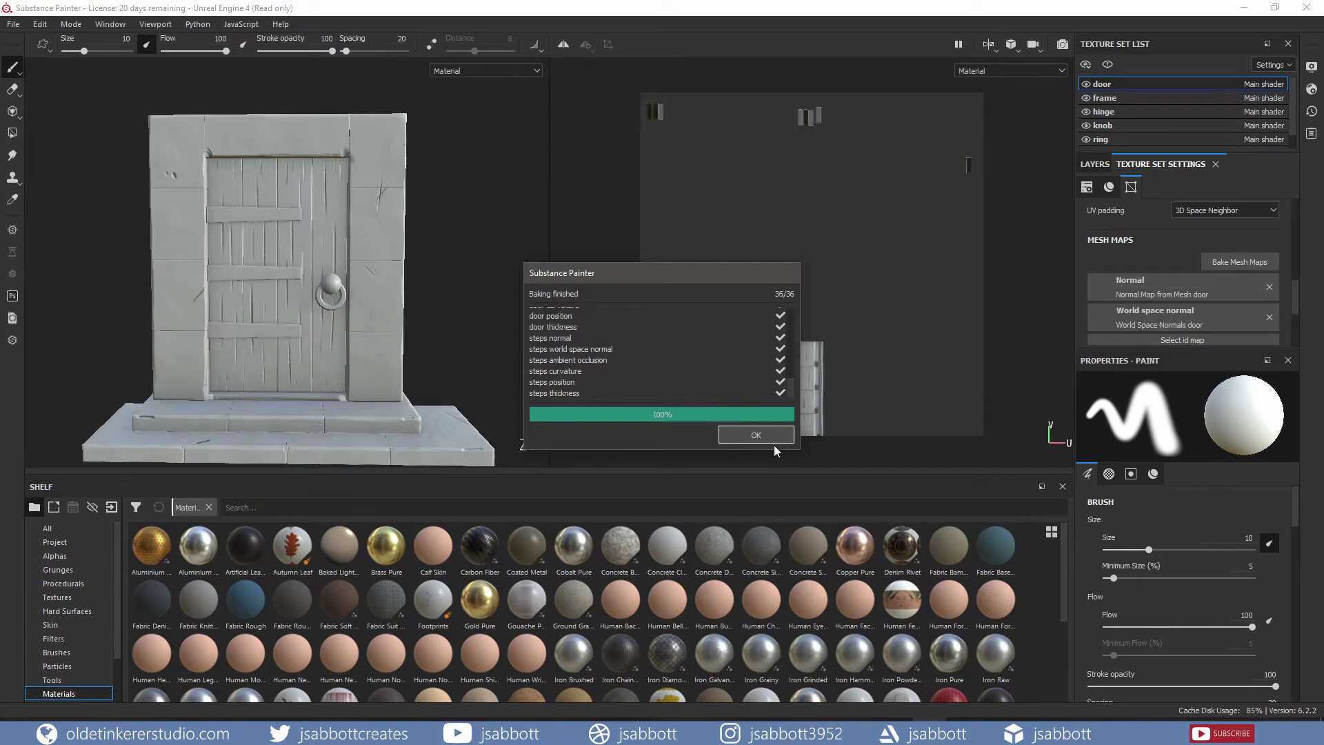
click(775, 437)
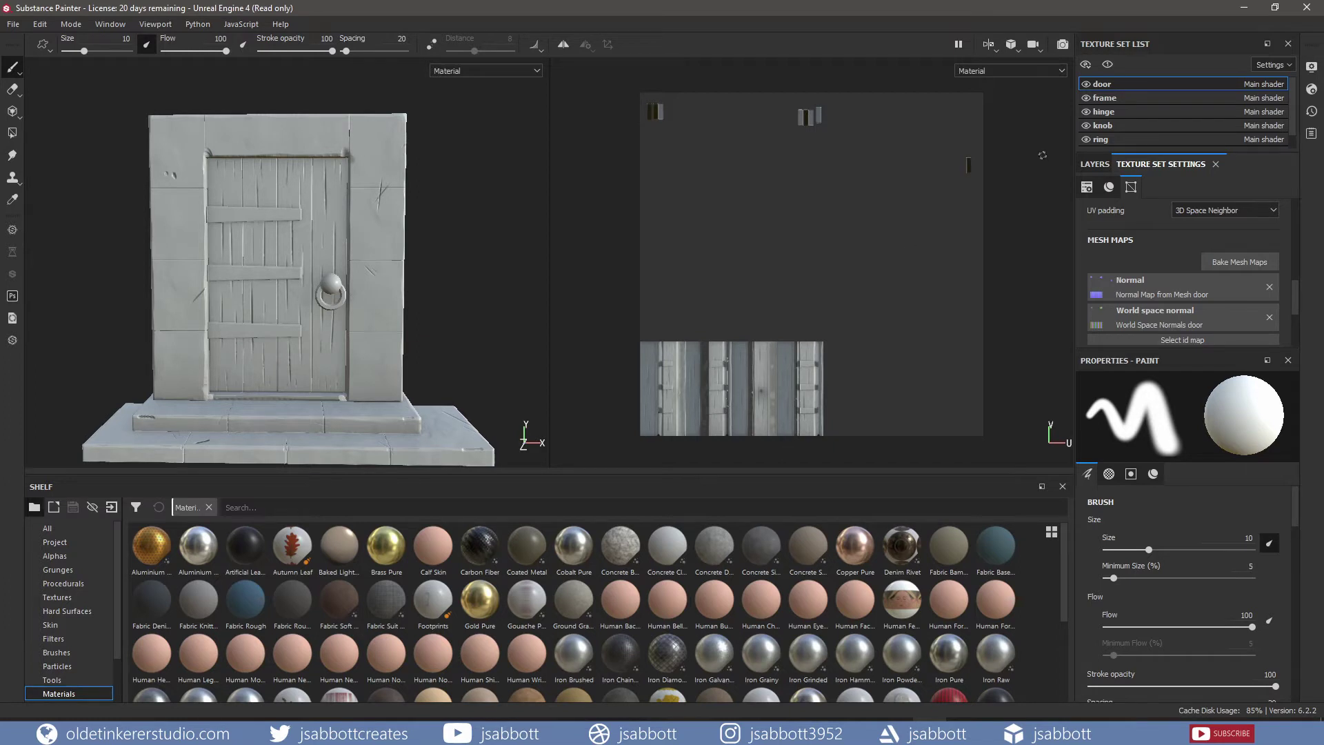
Step: Hide the frame, hinge, knob, ring and steps texture sets, leaving only the door visible
click(1086, 98)
click(1086, 111)
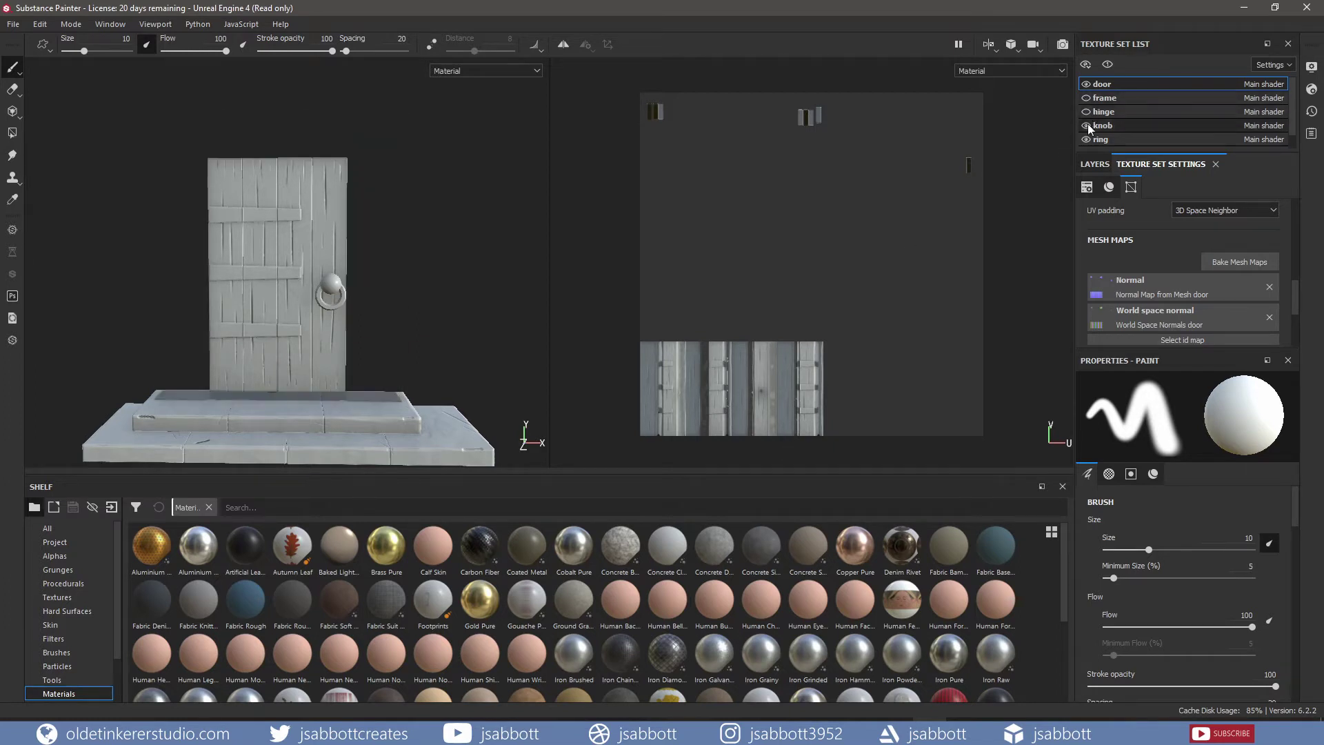
click(1086, 125)
click(1086, 139)
scroll(1115, 129, down, 1)
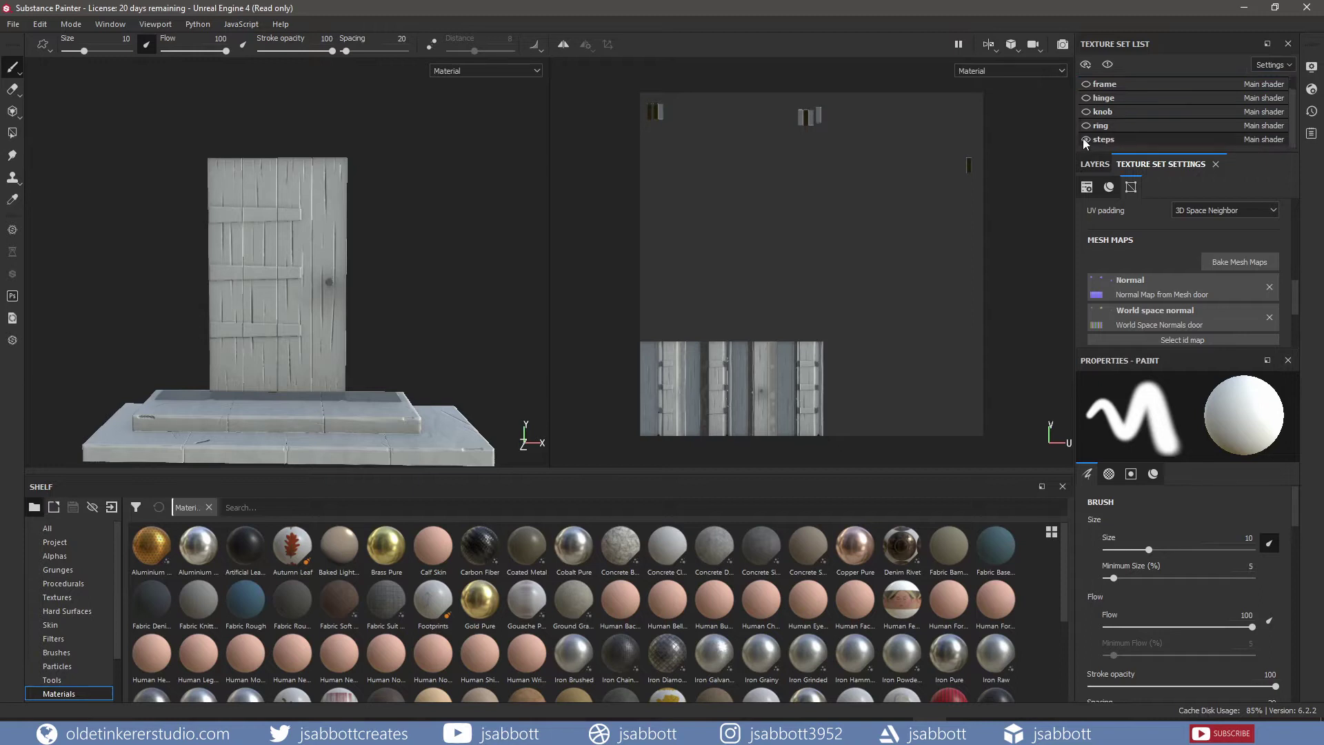
click(1086, 140)
scroll(1135, 114, up, 1)
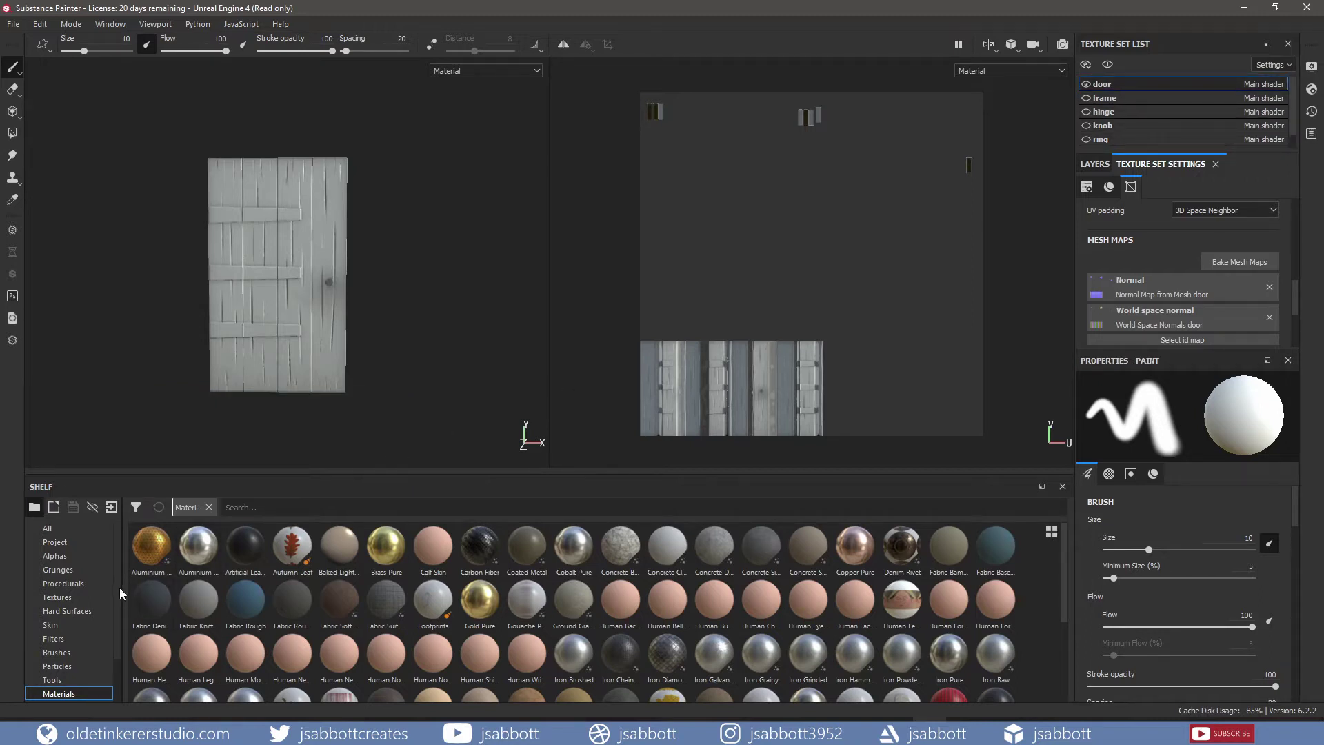
Step: Apply the Wood Walnut smart material to the door
scroll(117, 588, down, 2)
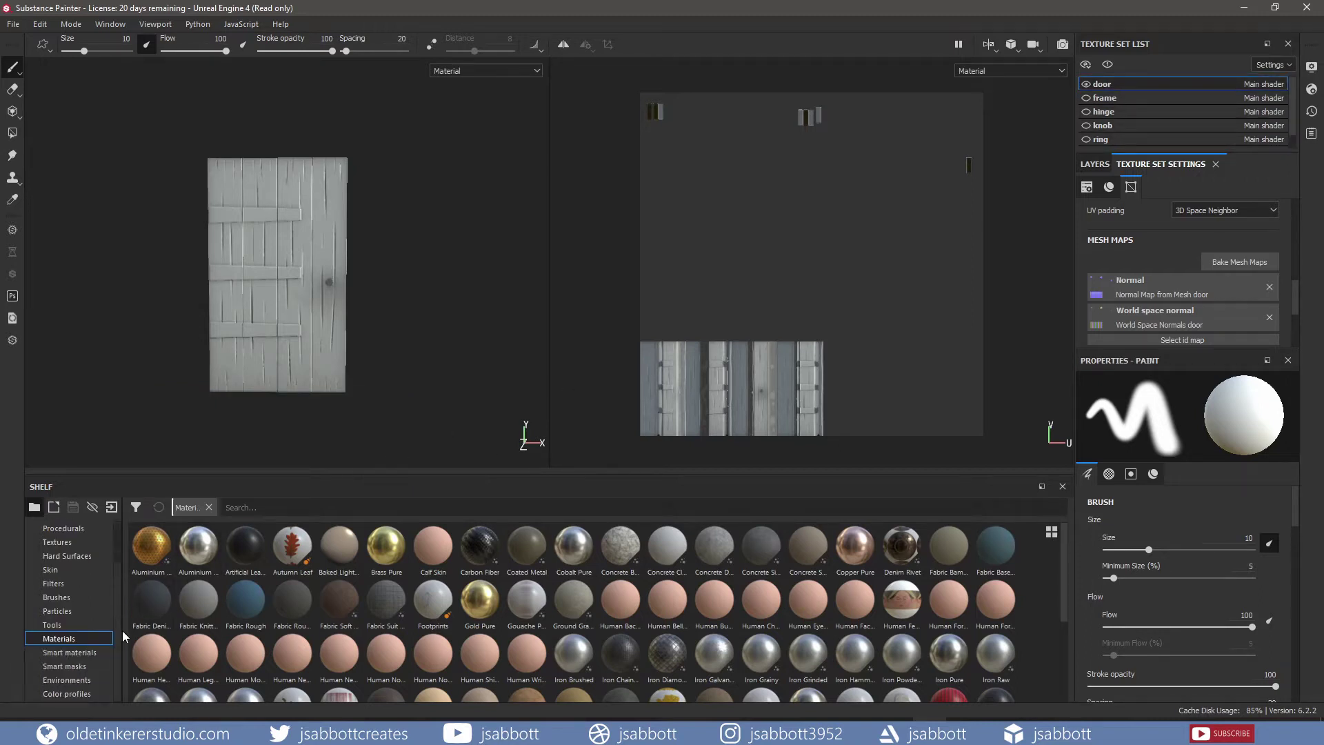
click(90, 653)
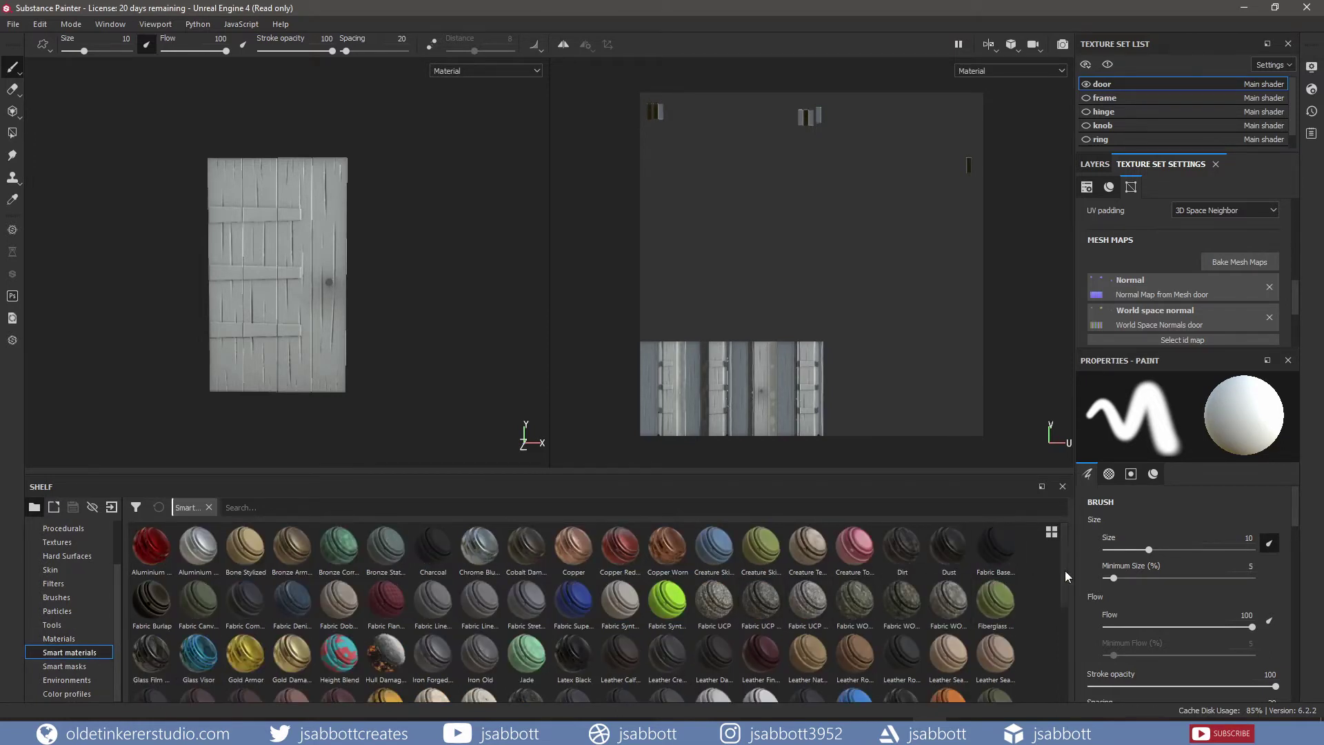
scroll(1064, 576, down, 1)
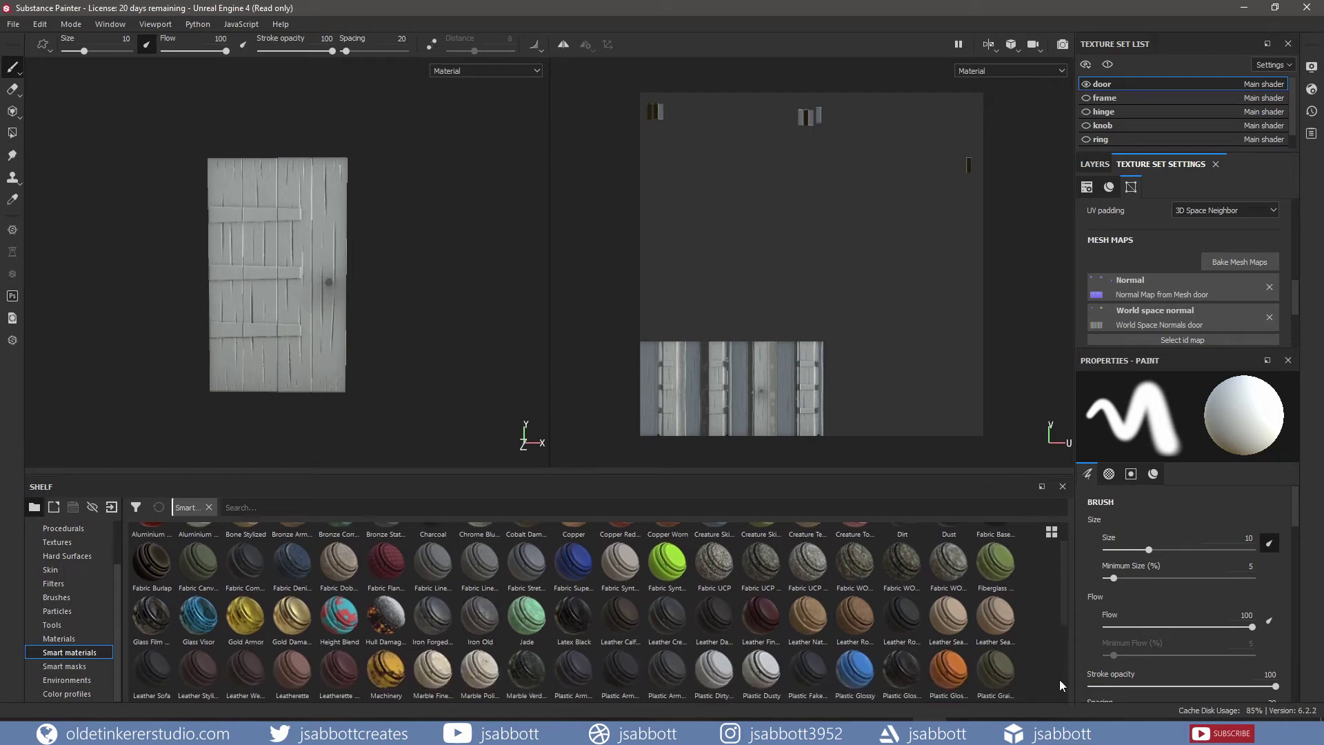
scroll(1059, 679, down, 4)
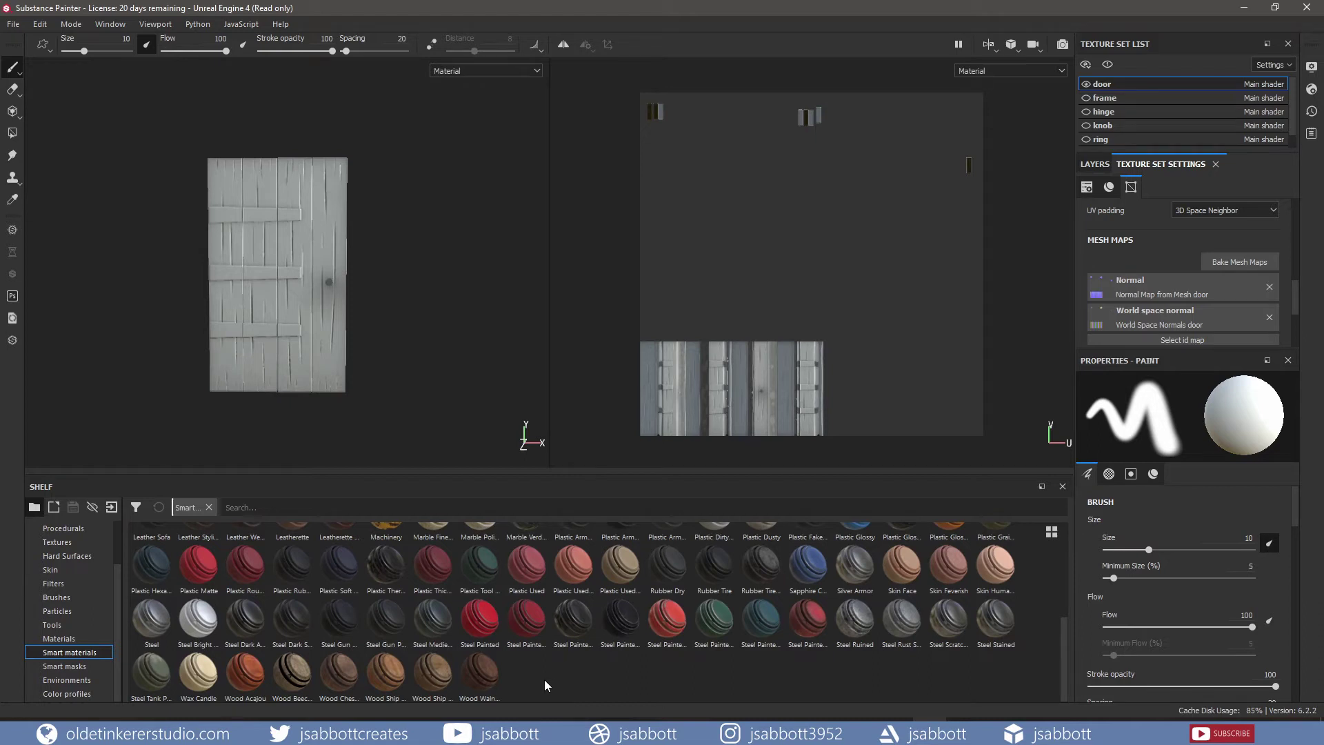
click(482, 676)
drag(483, 681, 278, 342)
Step: Lighten the base color of the Base layer inside the Wood Walnut folder to RGB 0.475, 0.206, 0.071
click(1097, 164)
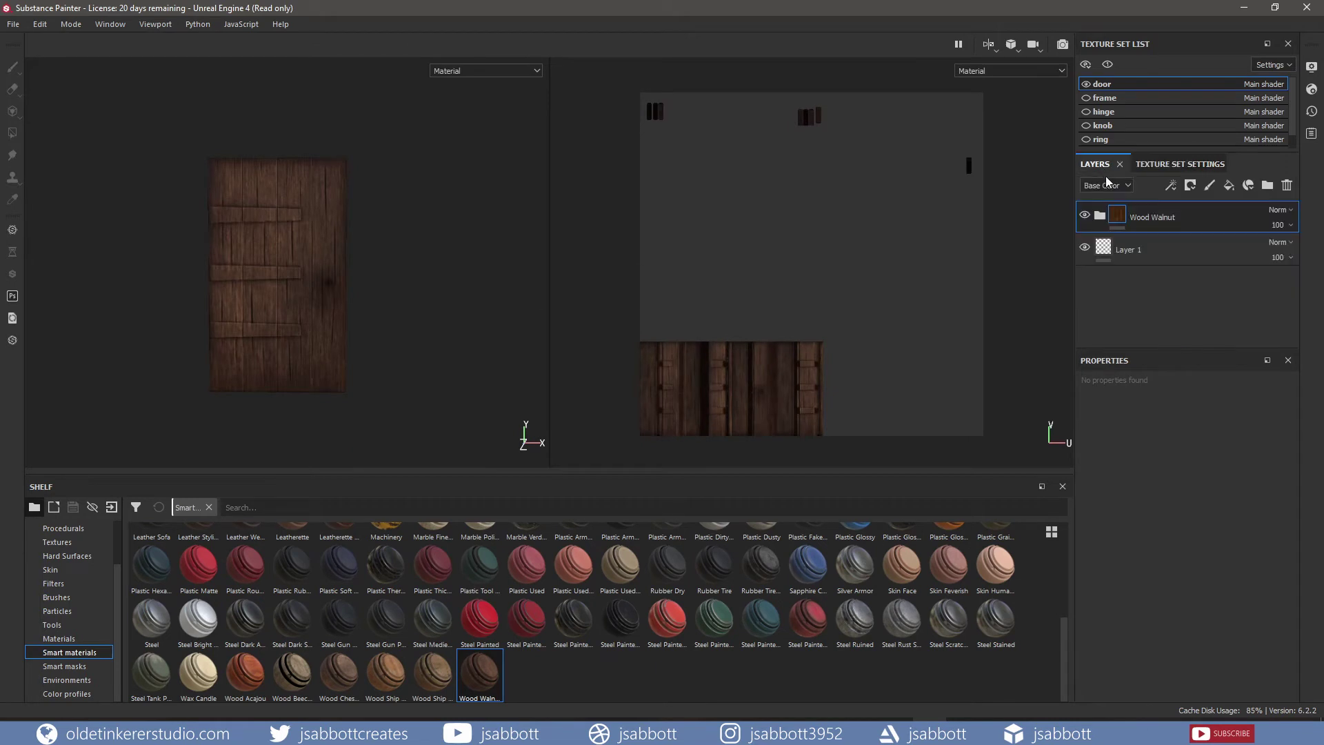
click(1098, 217)
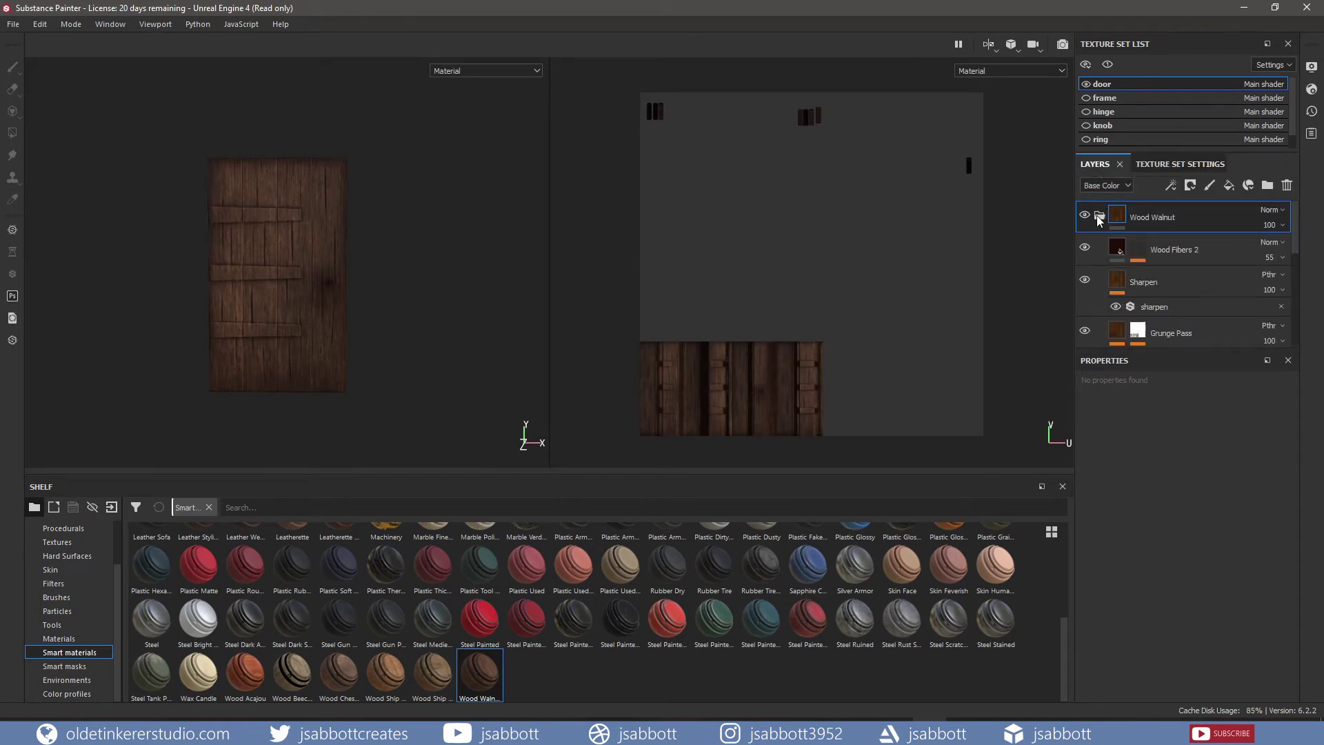
scroll(1160, 272, down, 3)
scroll(1163, 279, down, 2)
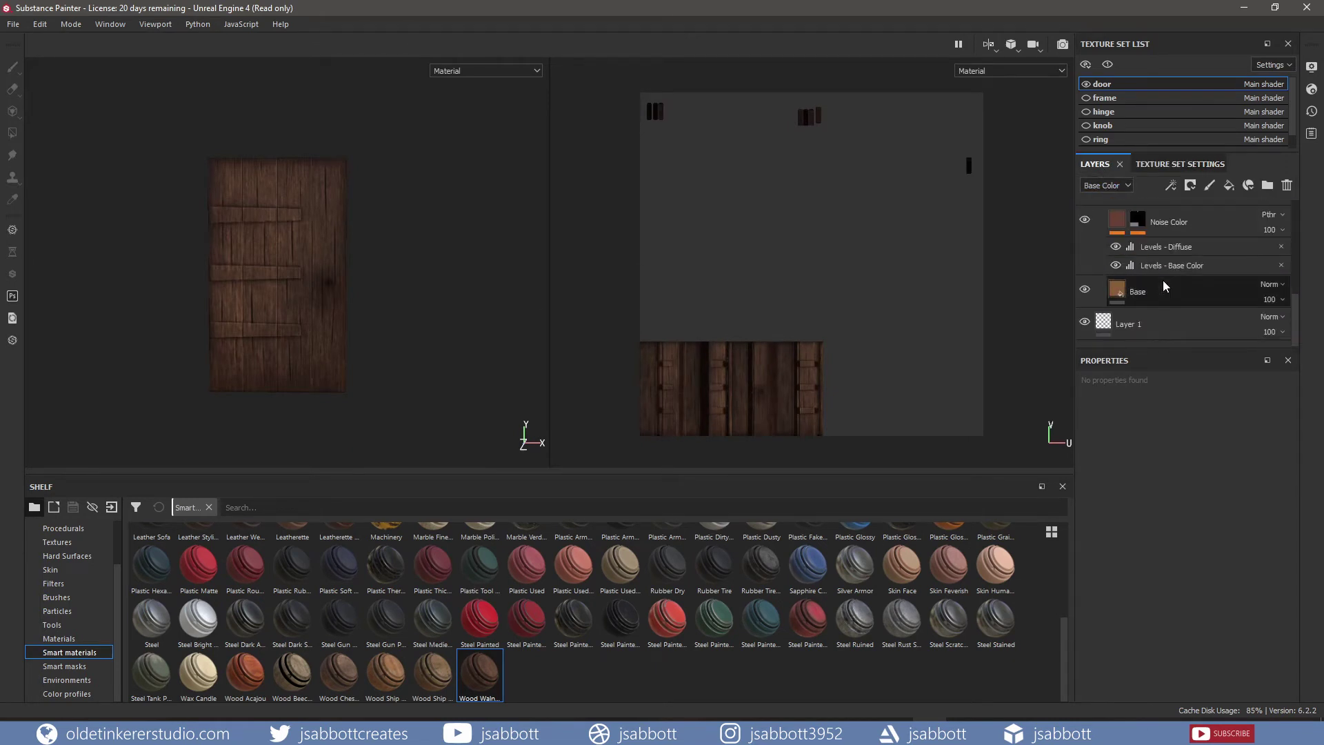
click(1117, 290)
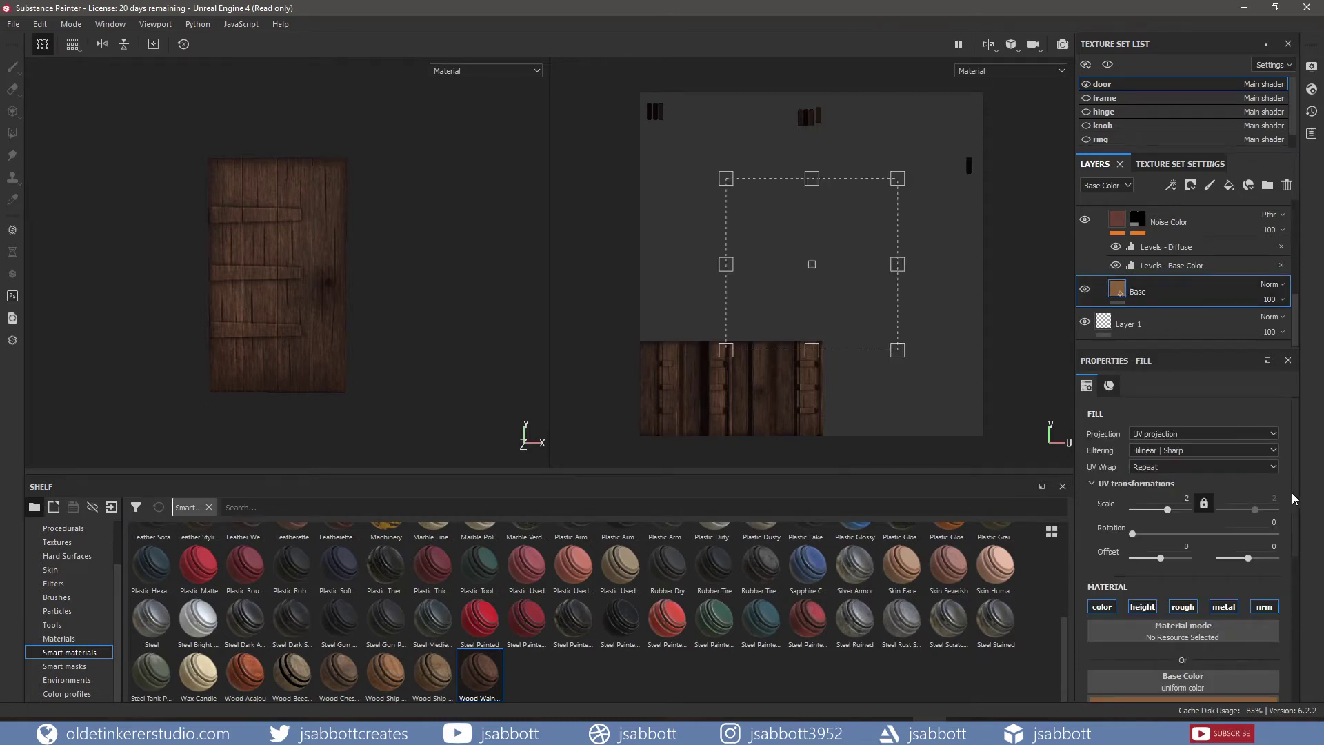
drag(1292, 495, 1292, 542)
click(1199, 610)
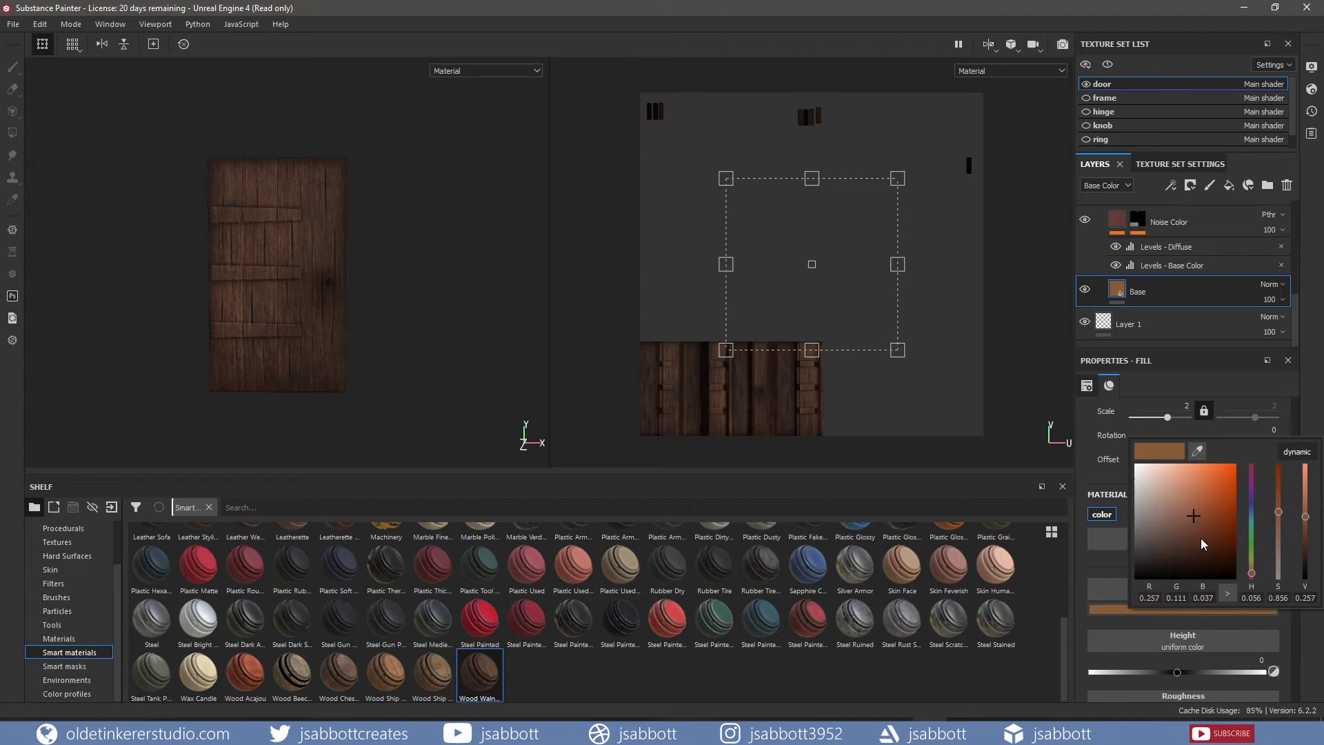
drag(1193, 515, 1193, 495)
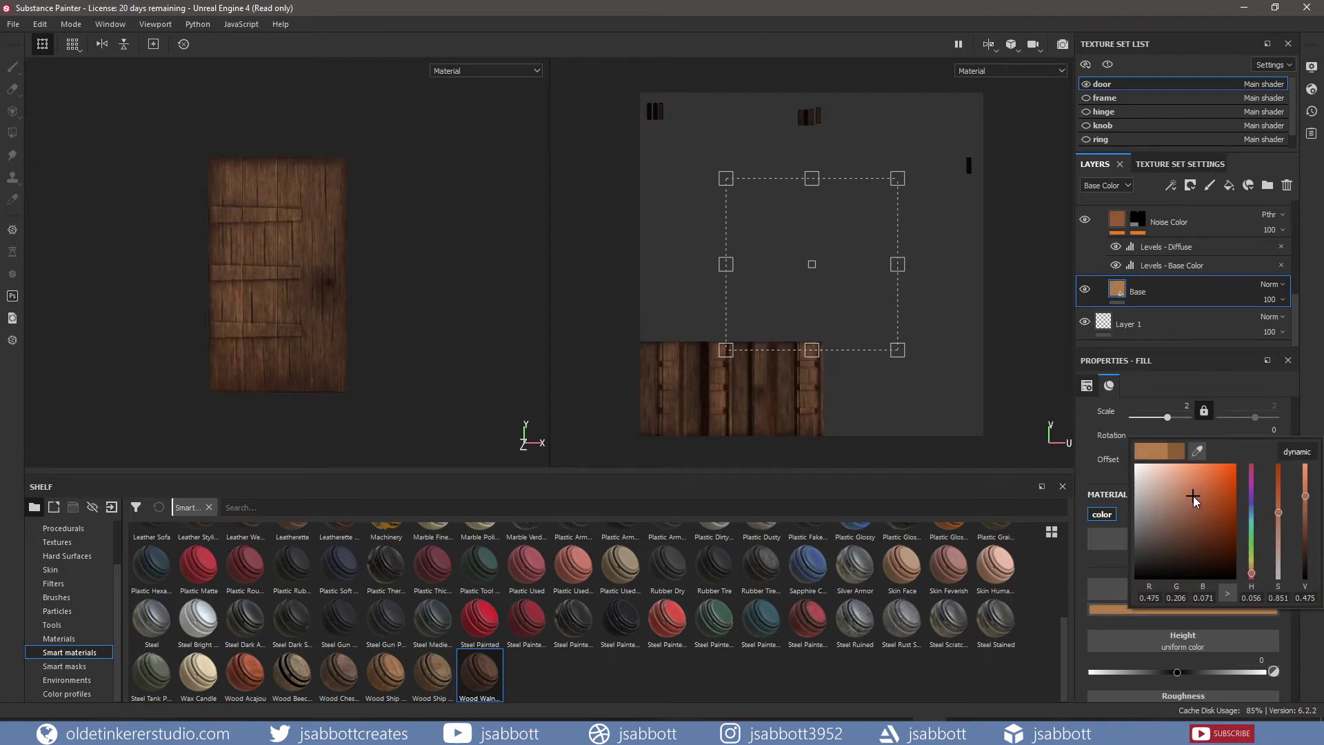
click(1083, 566)
Step: Lower the Wood Fibers layer's opacity to 50
scroll(1118, 275, up, 3)
click(1118, 276)
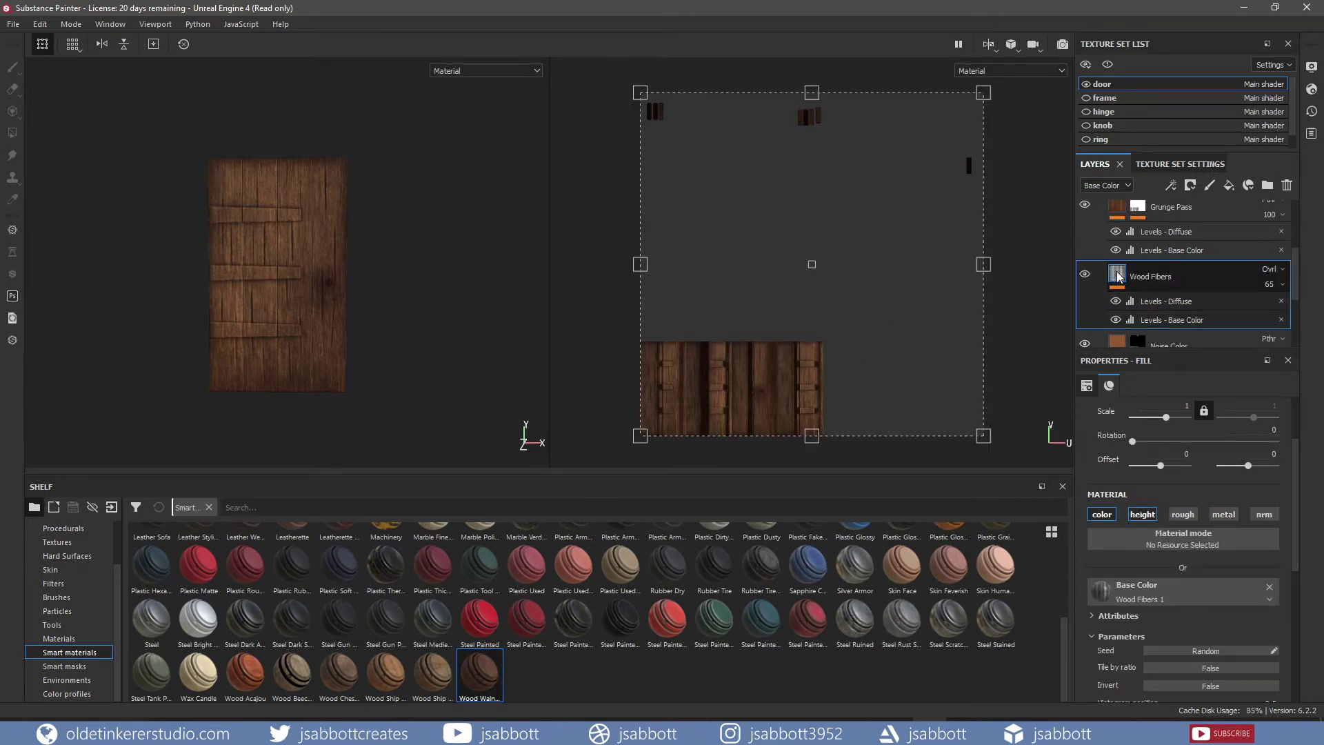
click(1281, 284)
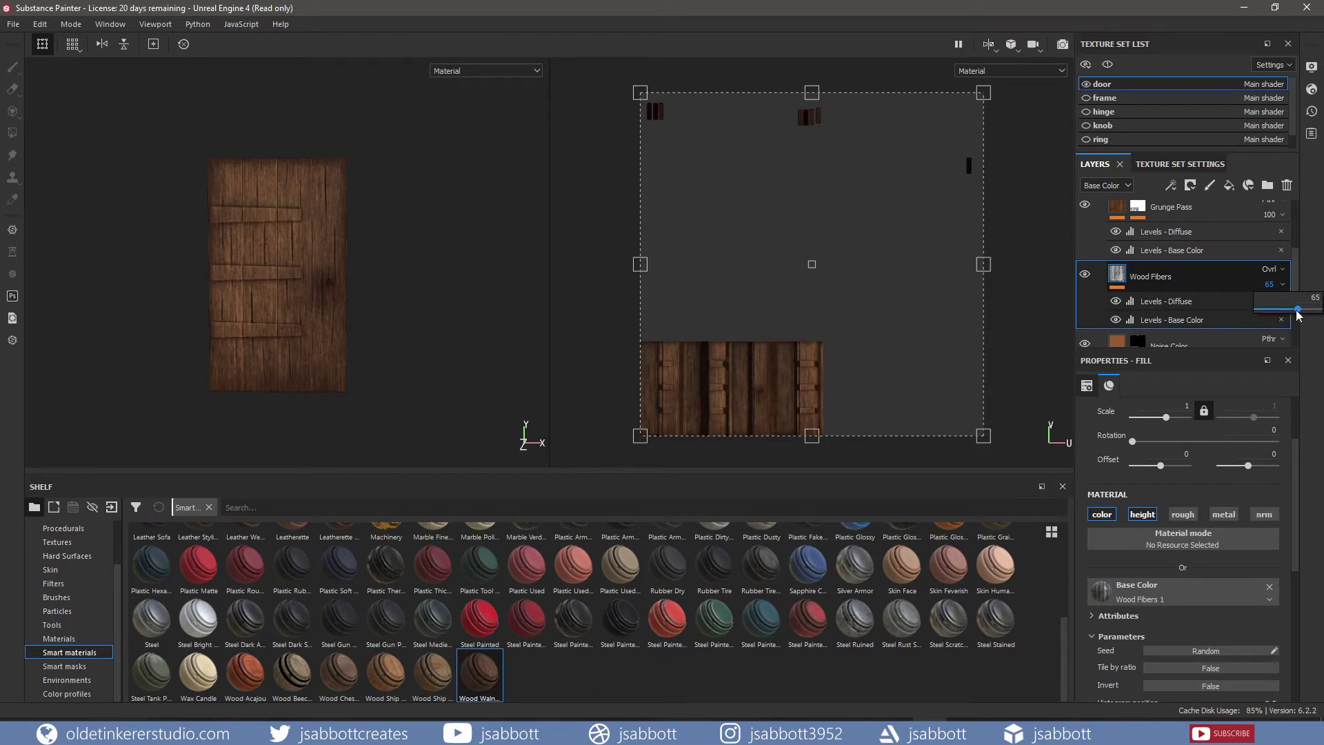
drag(1296, 314, 1288, 315)
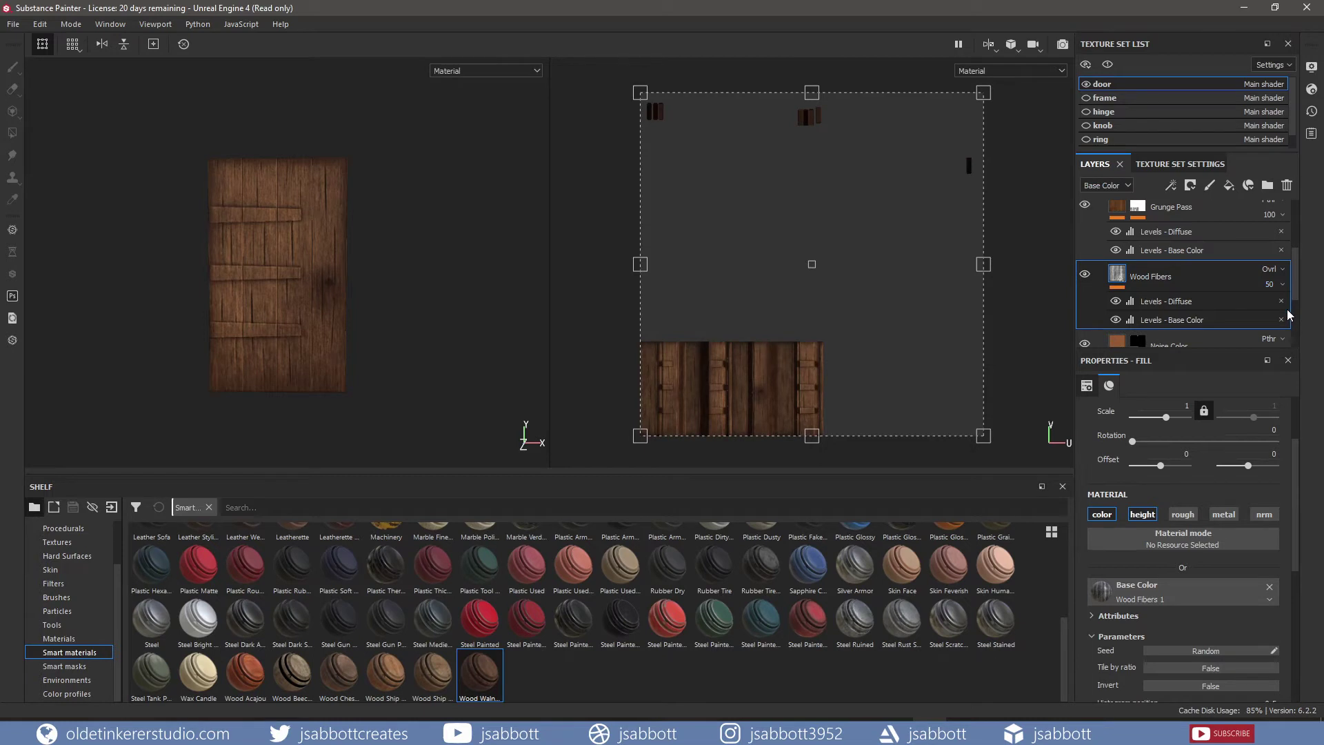
Step: Lower the Dirt Level to 0.61 in the Dirt generator on the Grunge Pass layer's mask
scroll(1150, 267, up, 1)
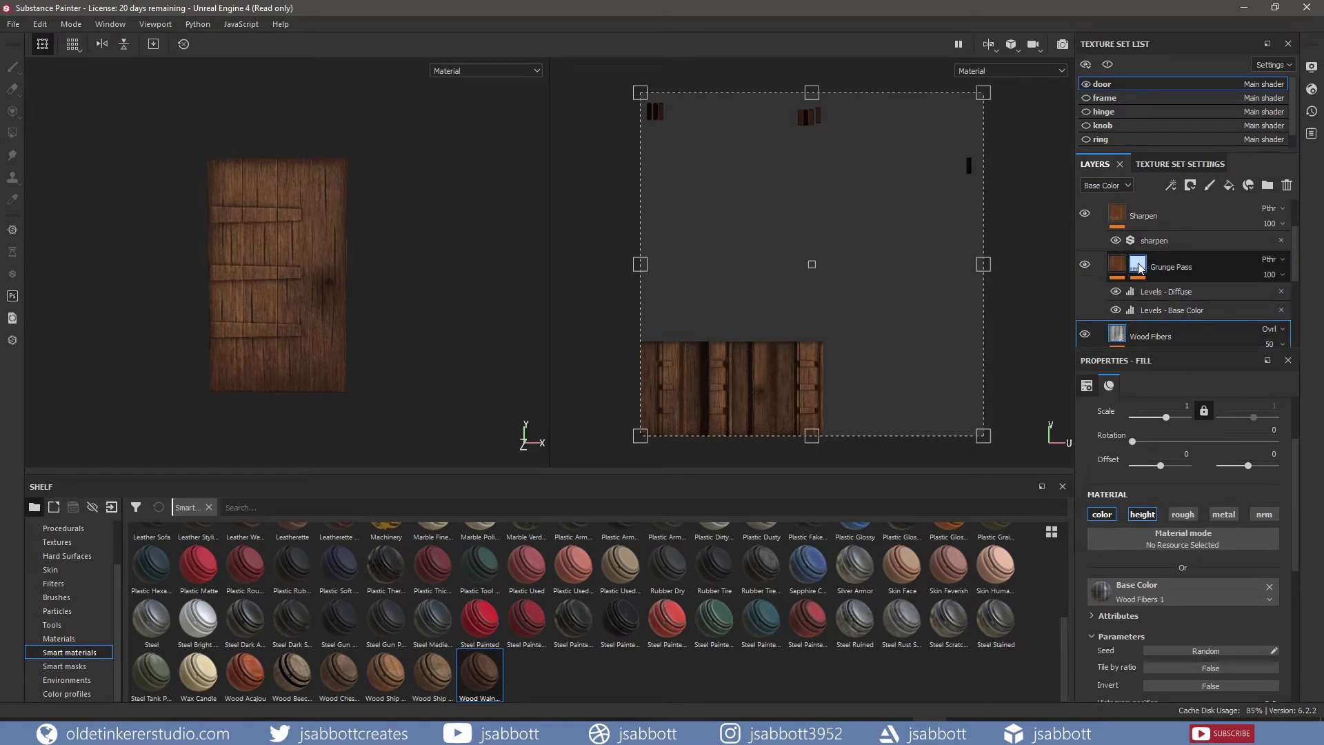
click(1137, 266)
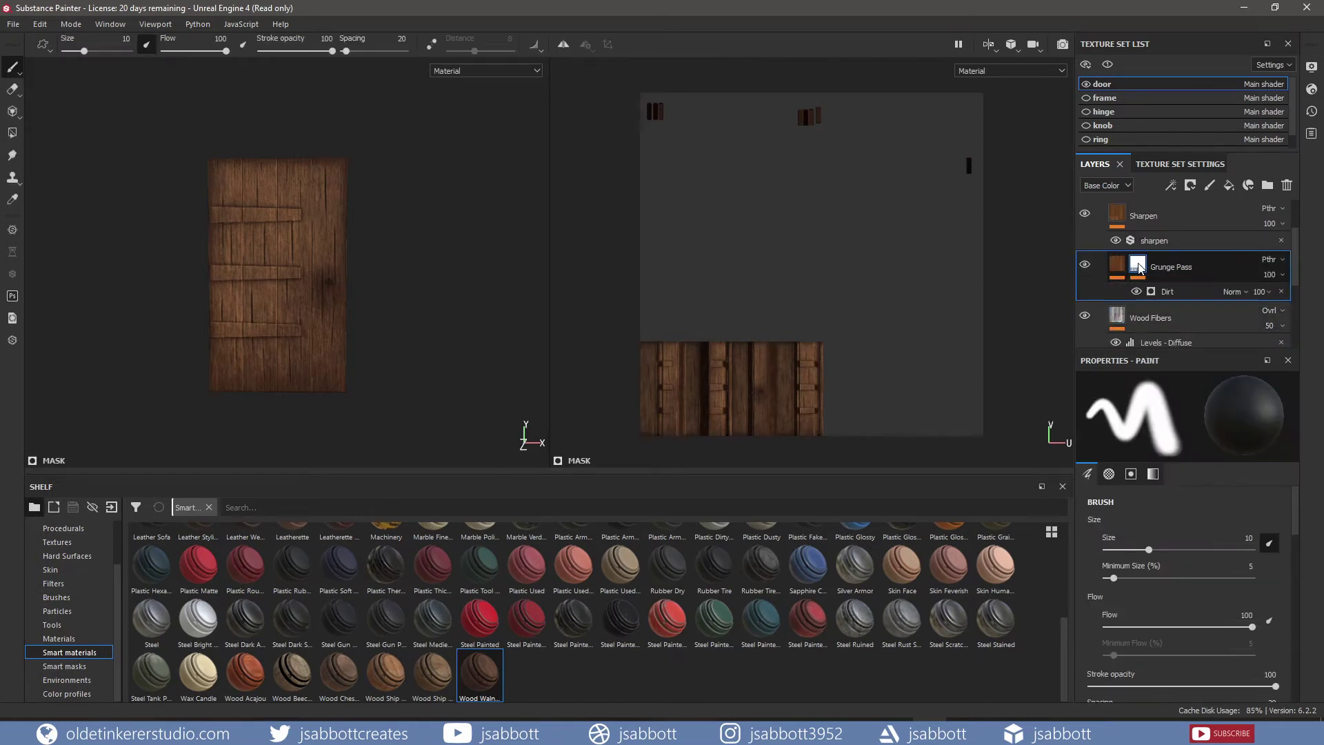
click(1169, 291)
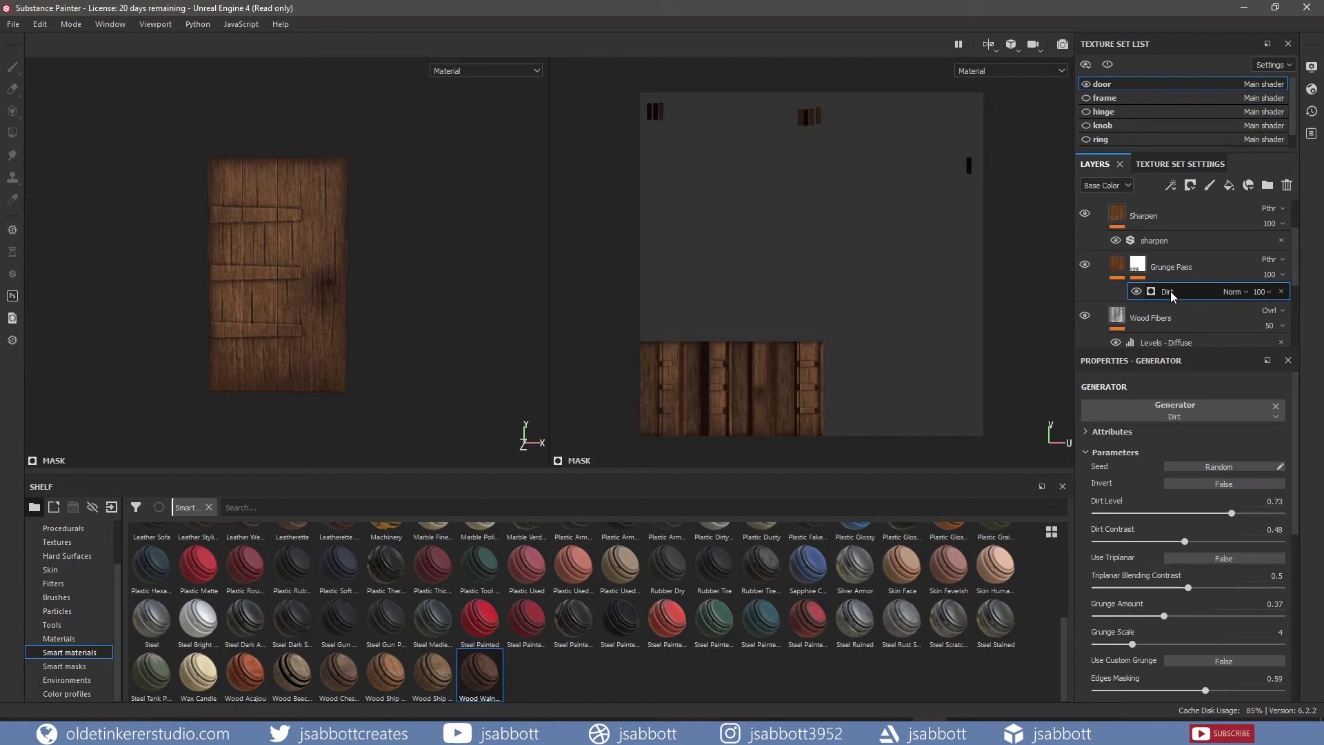
drag(1231, 514, 1209, 518)
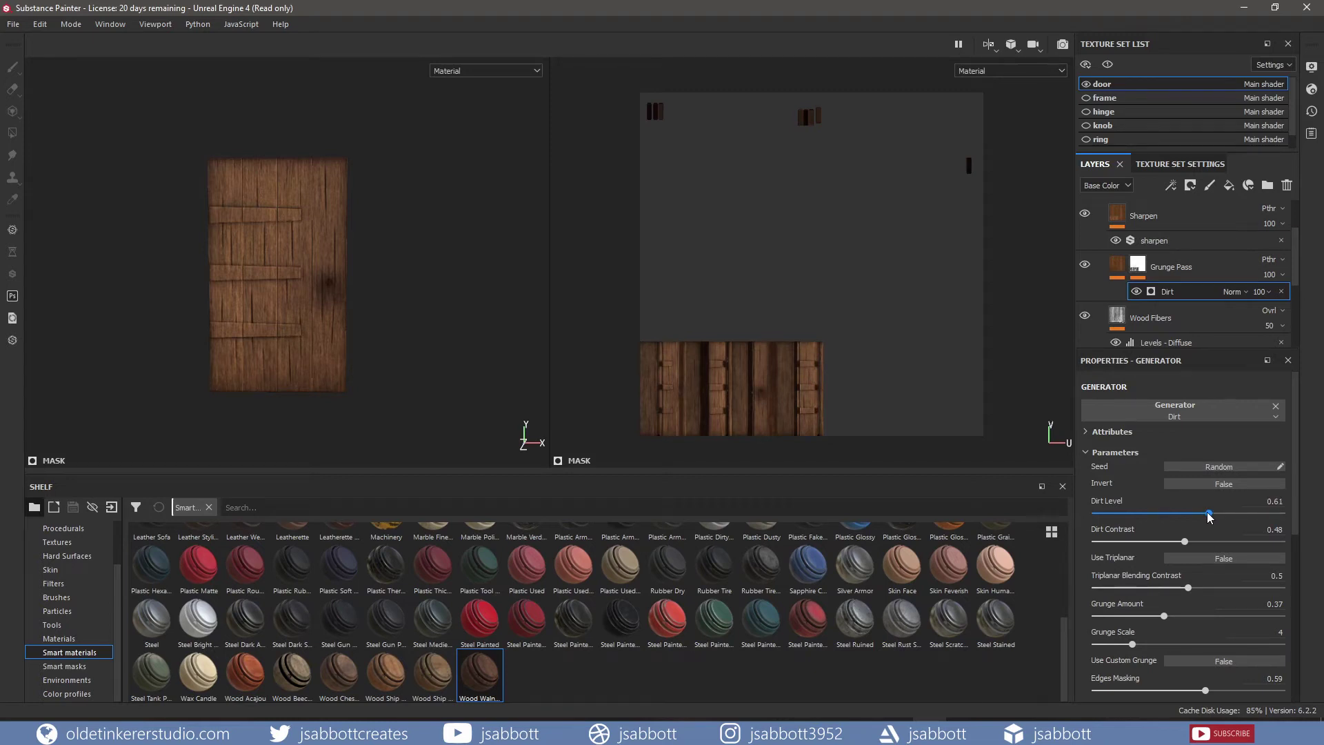
Step: Change the base color of the Wood Fibers 2 layer to a slightly lighter dark brown
scroll(1172, 290, up, 2)
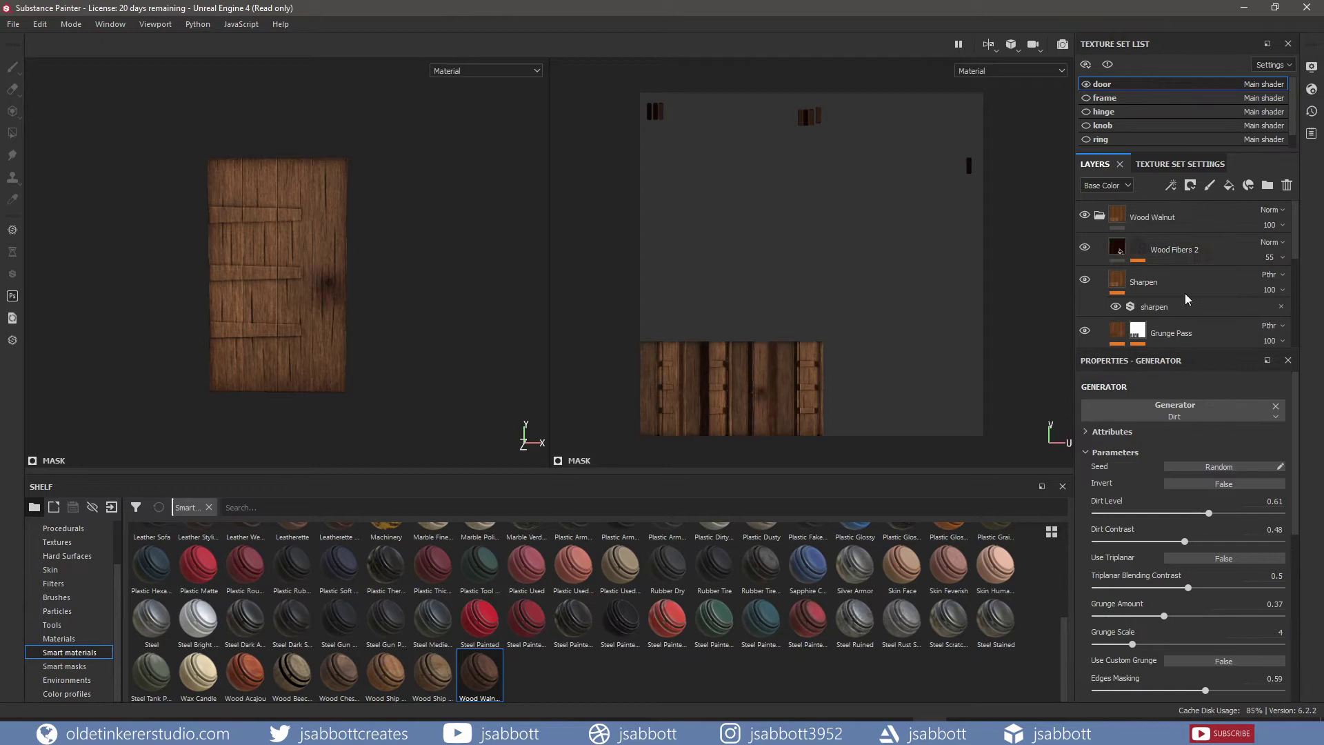
click(1116, 251)
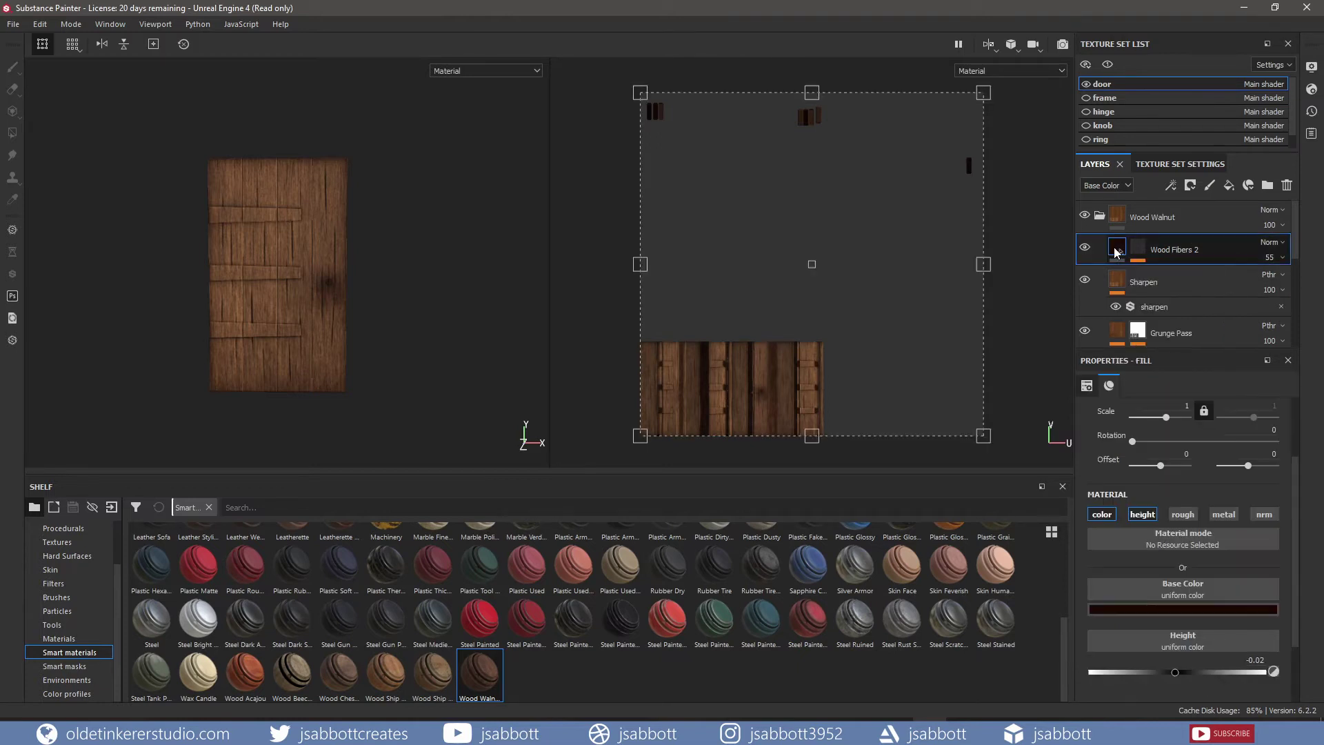
click(1187, 609)
click(1210, 562)
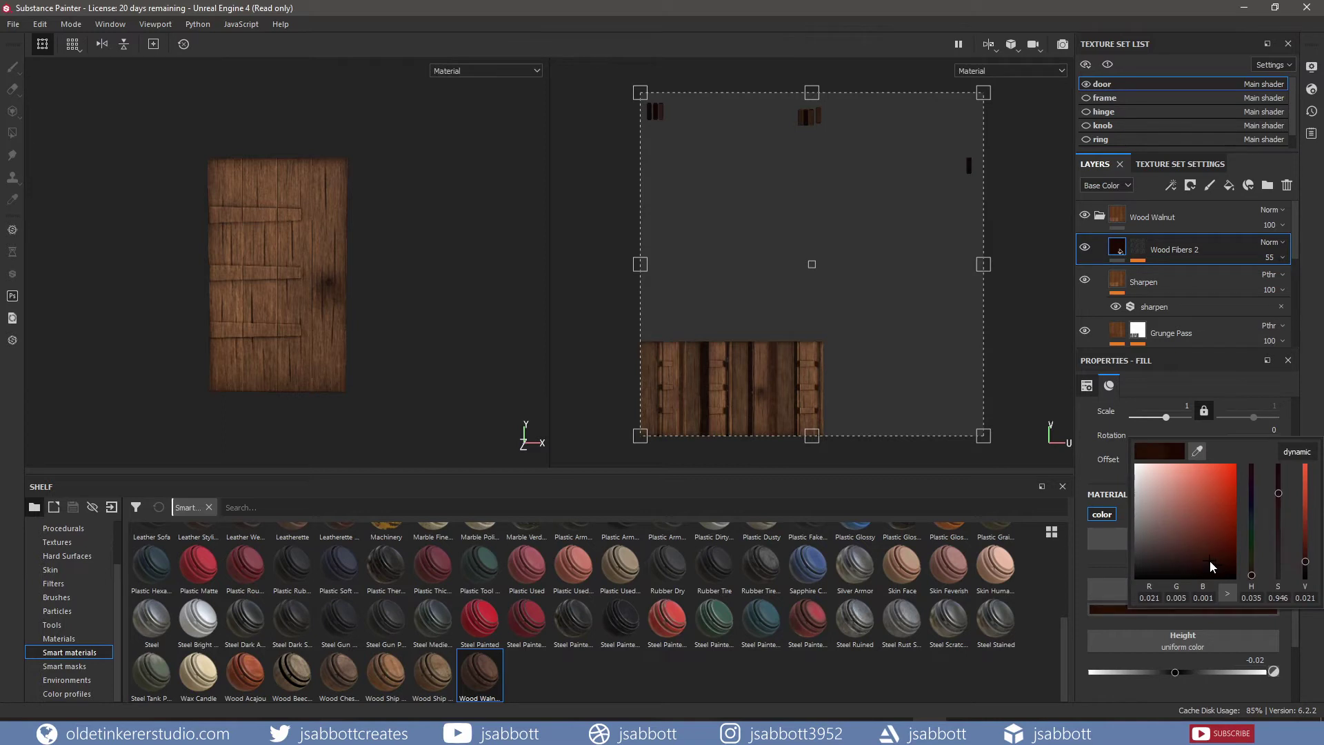
drag(1209, 560, 1209, 555)
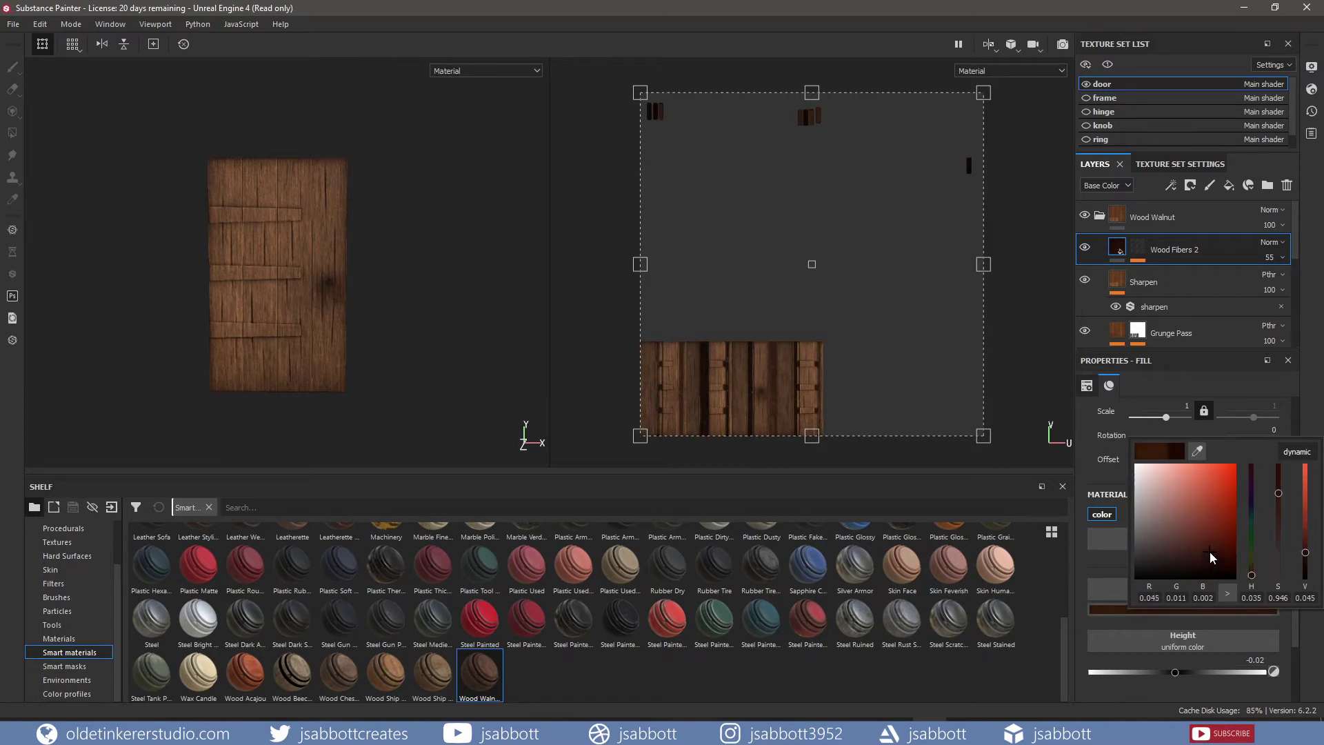
drag(1210, 552, 1210, 551)
click(1081, 539)
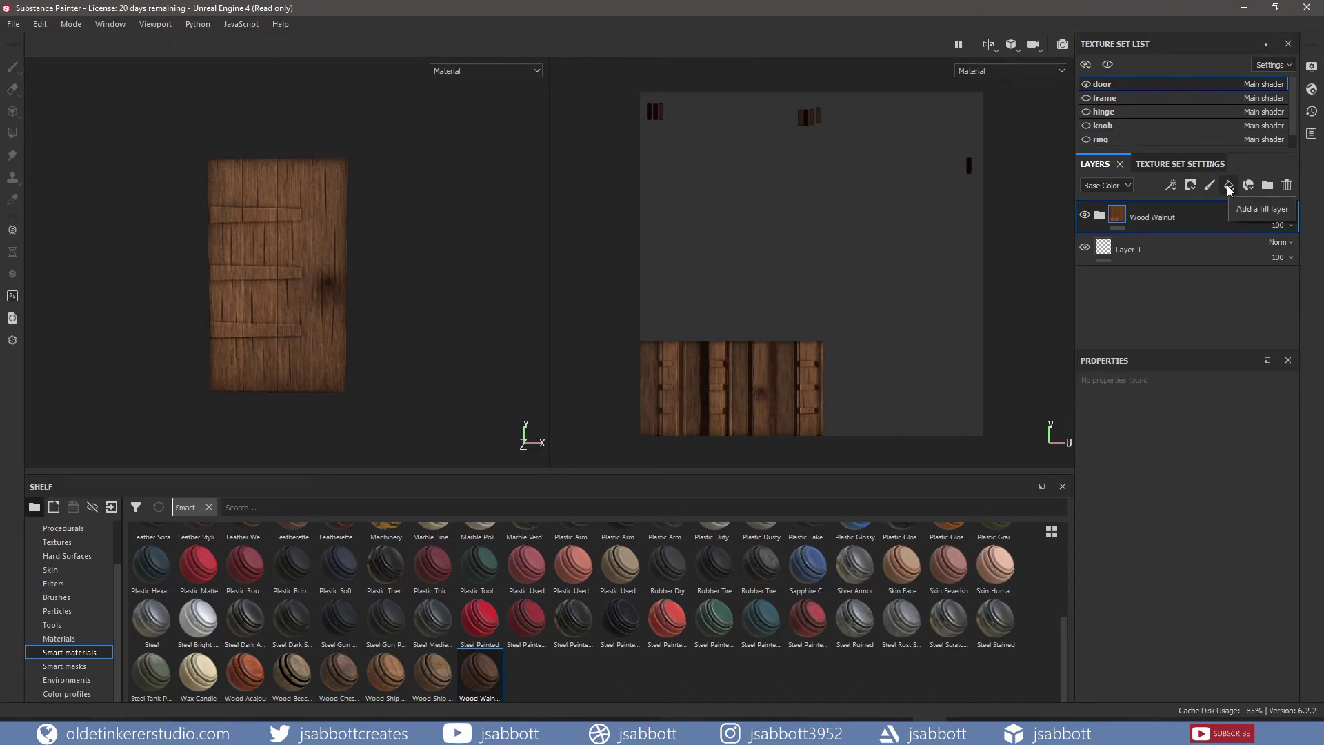
Step: Add a fill layer above the Wood Walnut folder and rename it door edge
click(1228, 187)
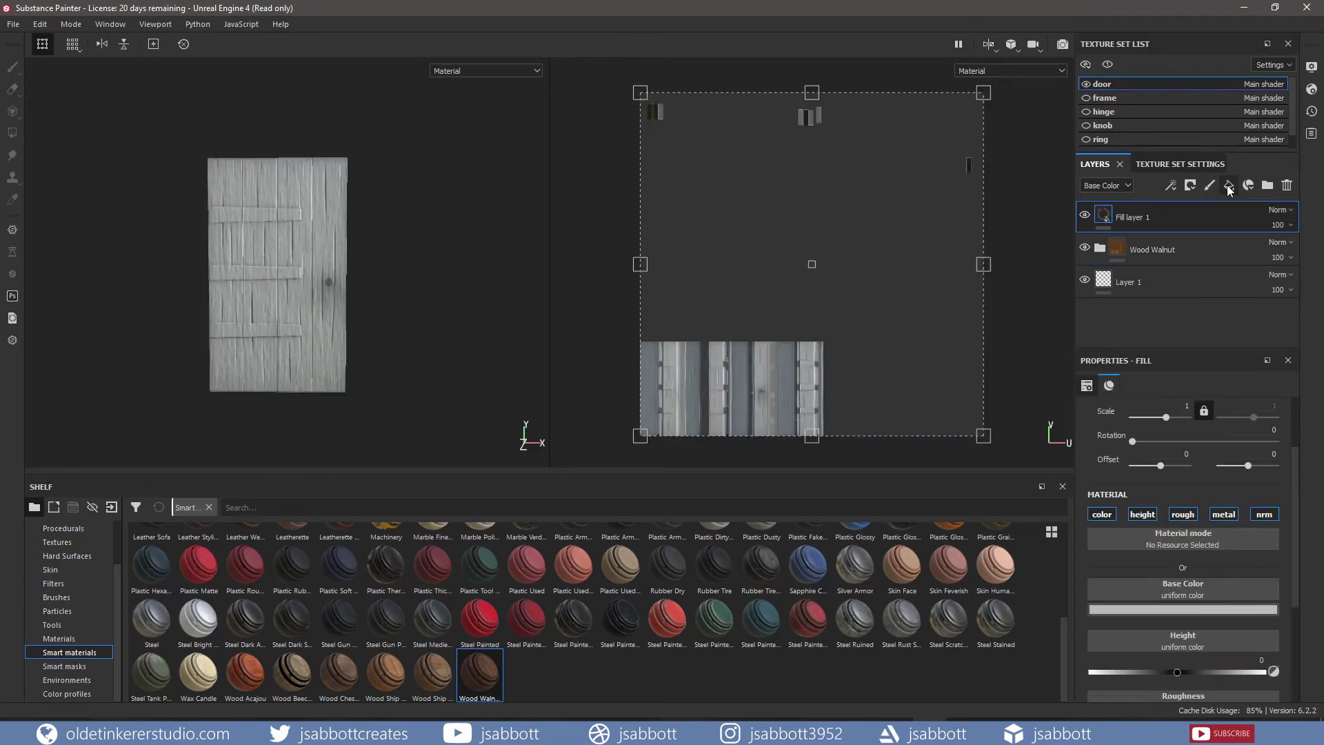
double_click(1142, 217)
text(dor)
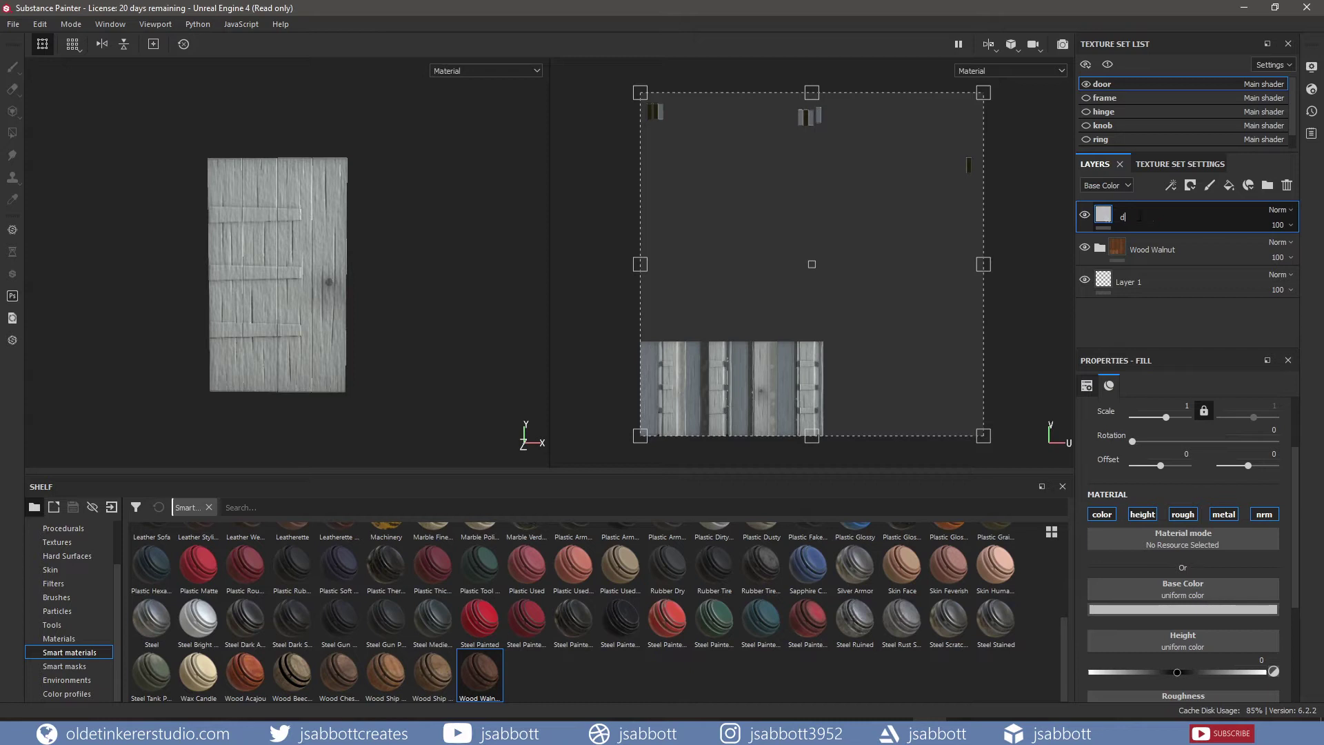
text( edge)
text(o)
key(Return)
Step: Set the base color of the door edge layer to a light tan brown, RGB 0.407, 0.244, 0.078
click(1185, 610)
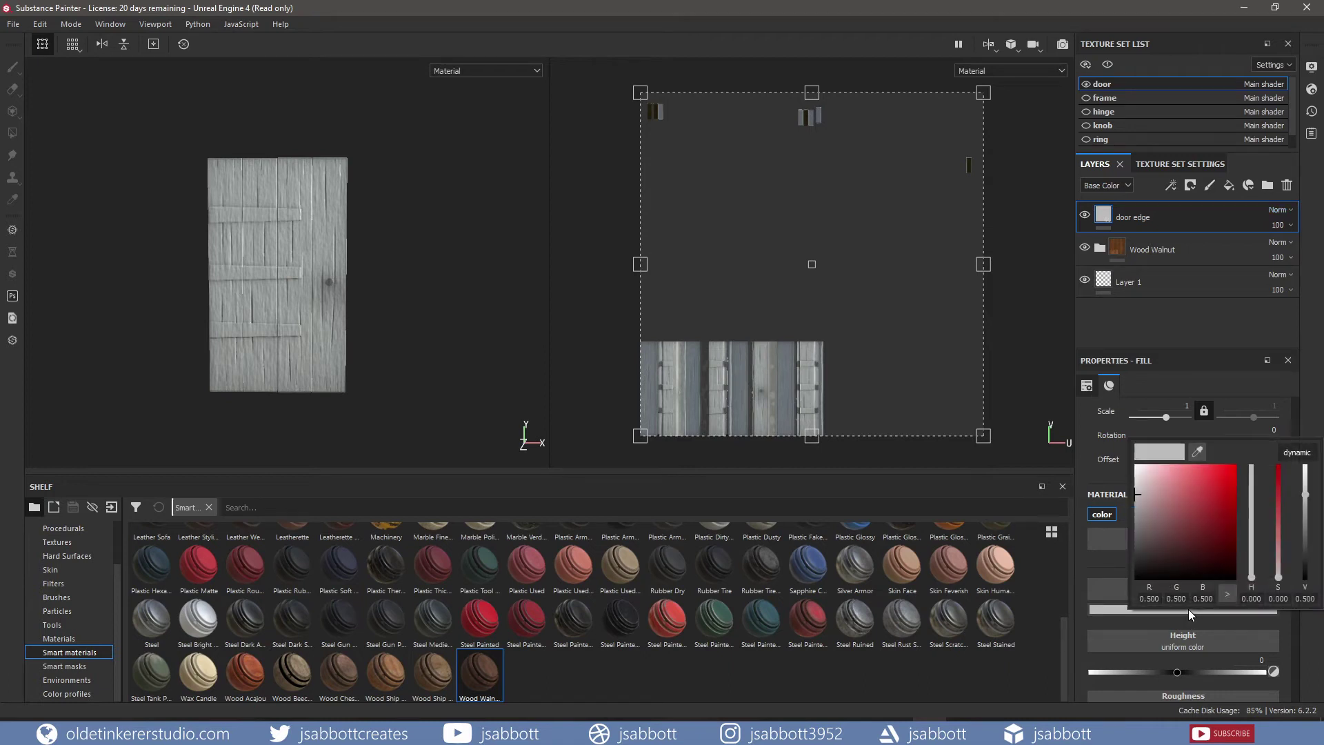
drag(1253, 577, 1252, 568)
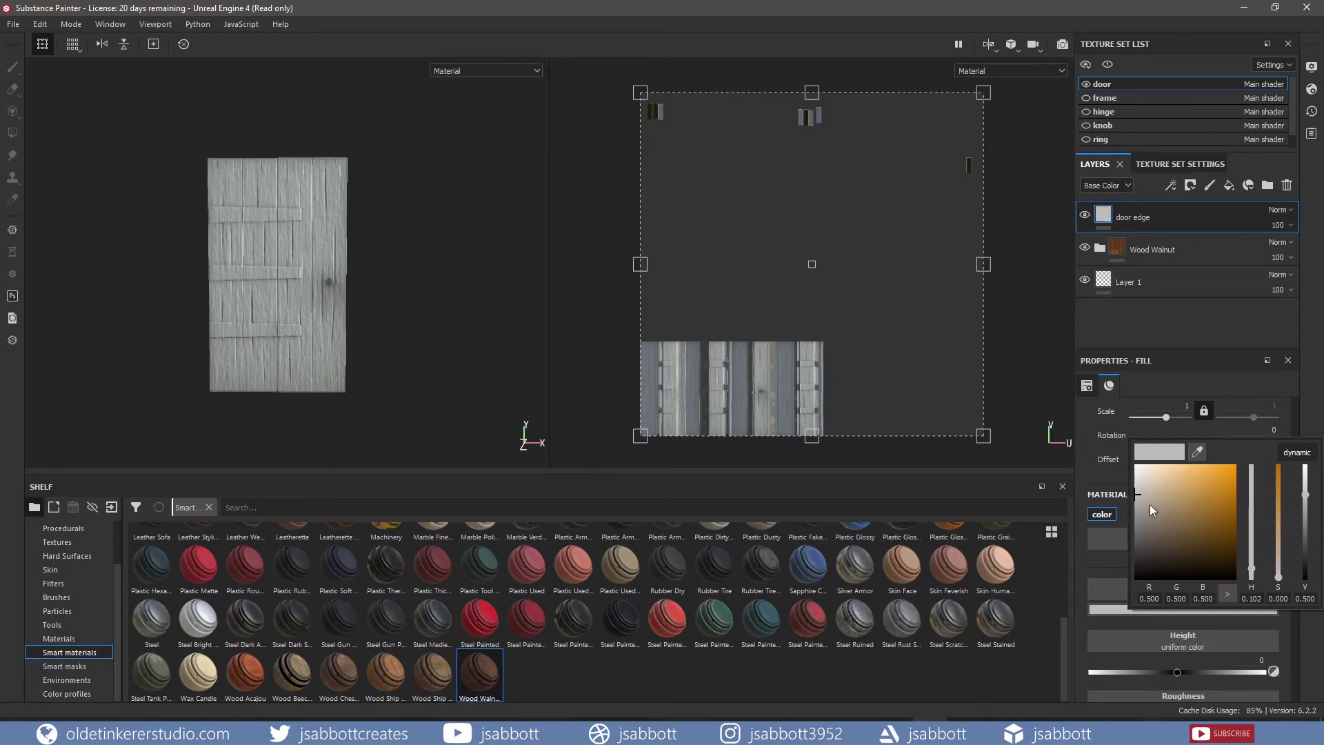
click(1178, 523)
drag(1178, 523, 1190, 527)
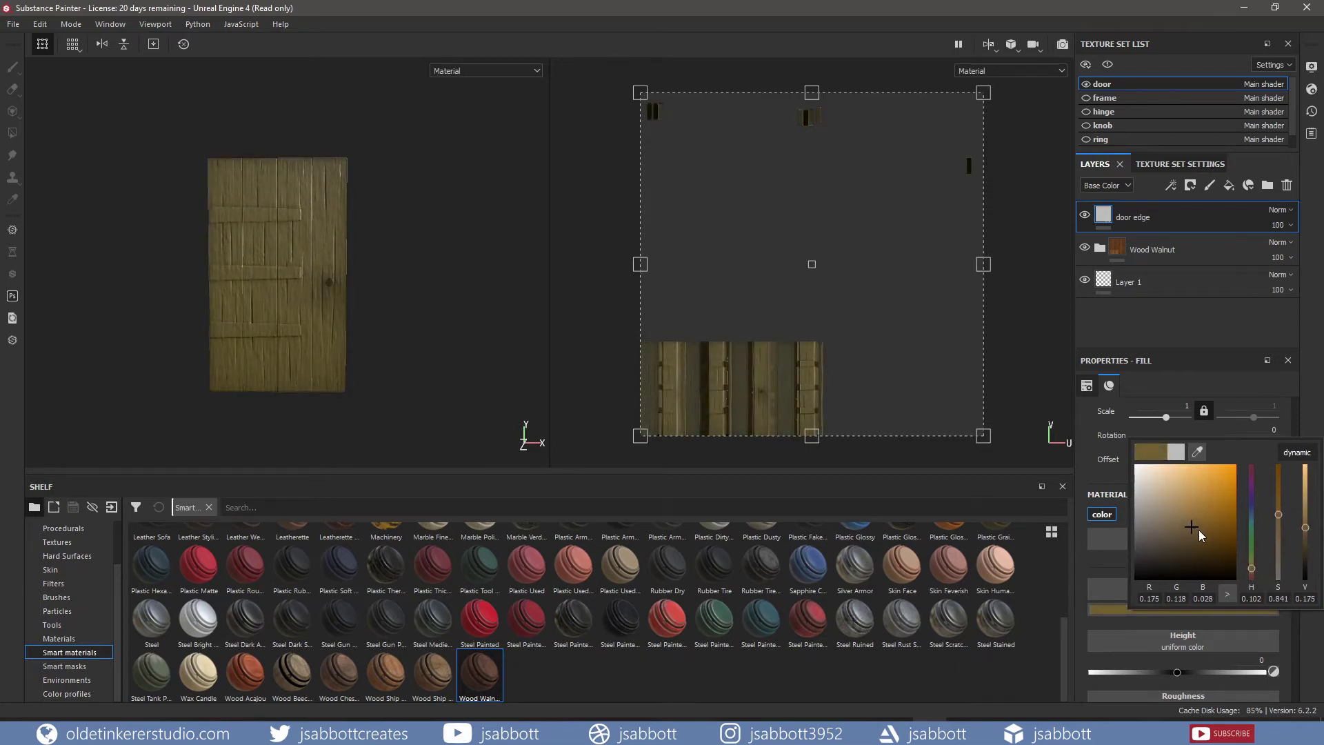
click(1252, 569)
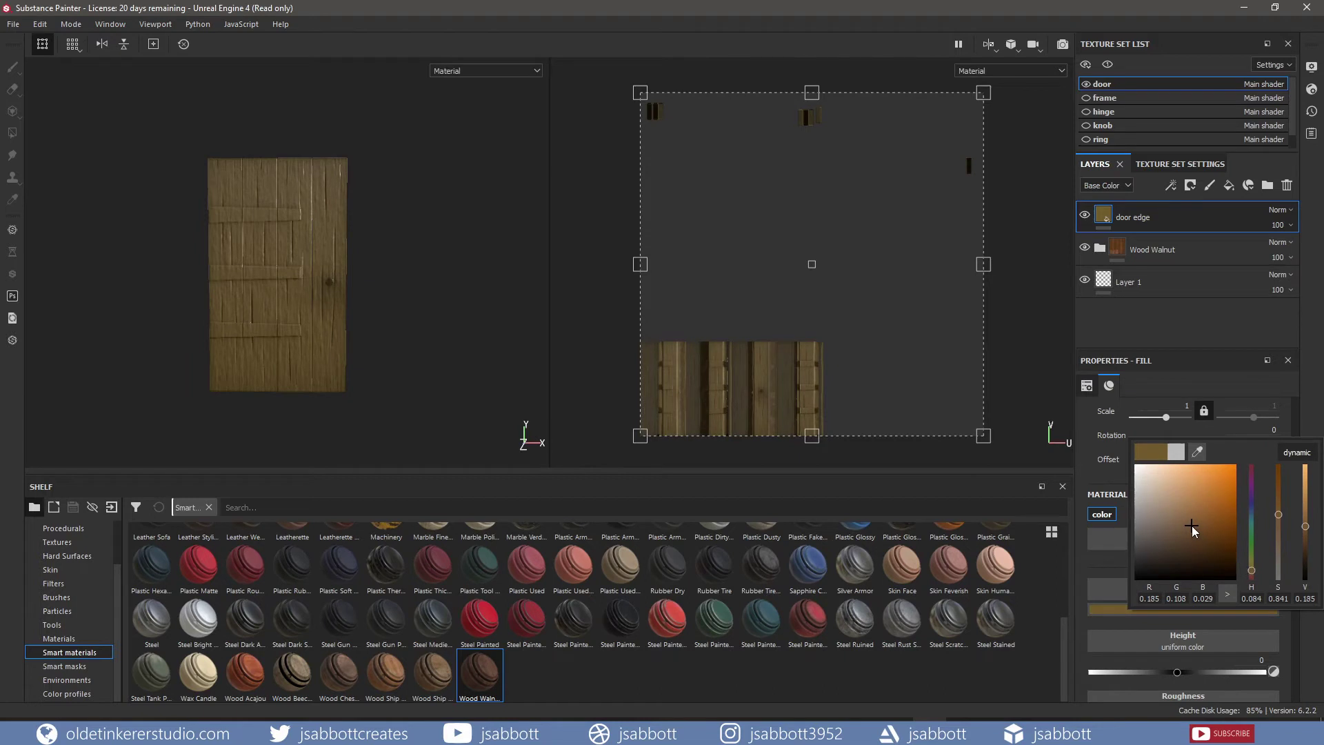
drag(1191, 523, 1188, 503)
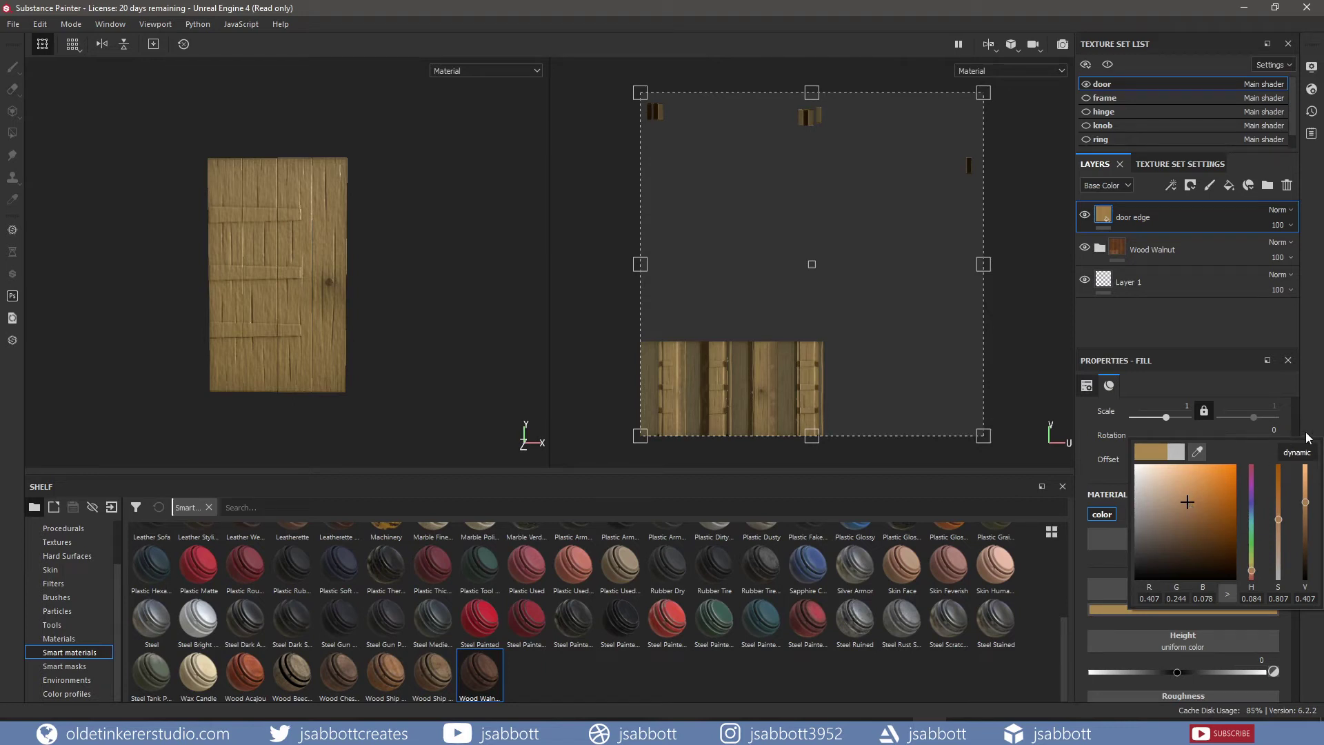
click(1087, 441)
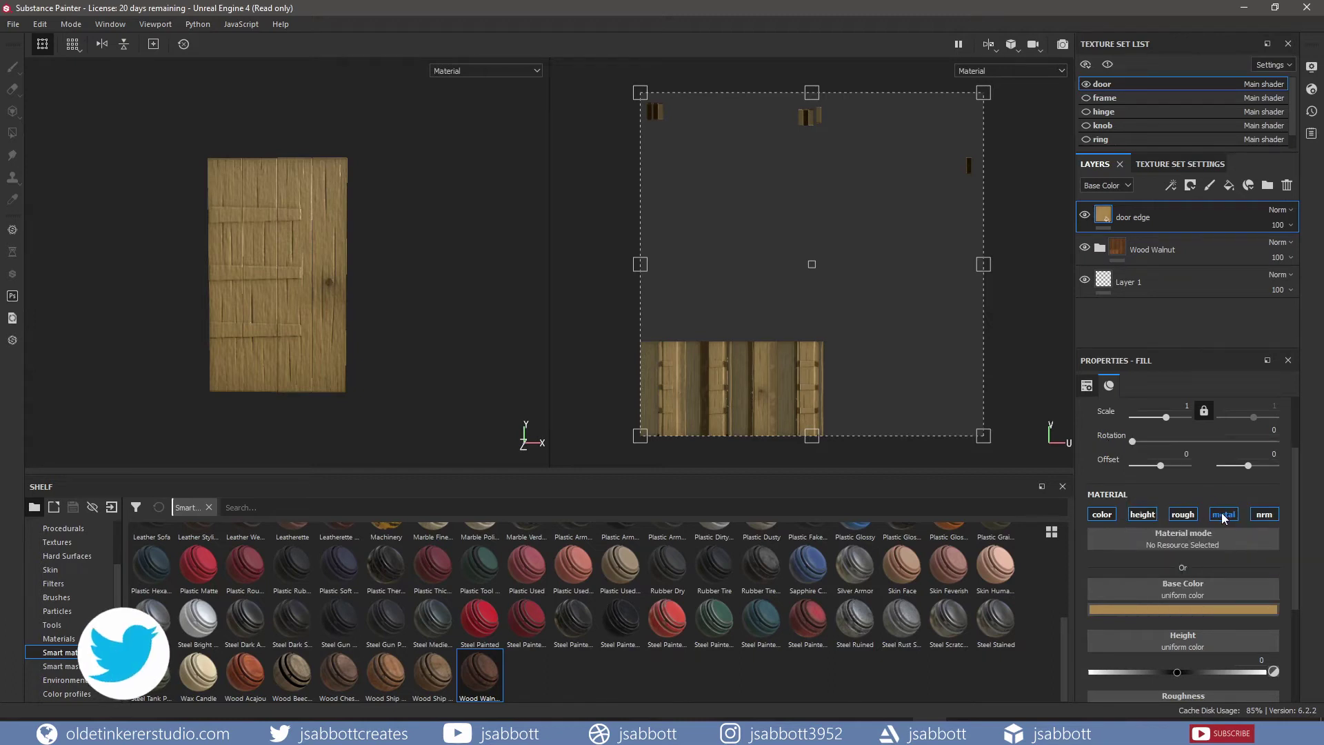
Step: Add a white mask to the door edge layer and add an empty generator to that mask
right_click(1162, 218)
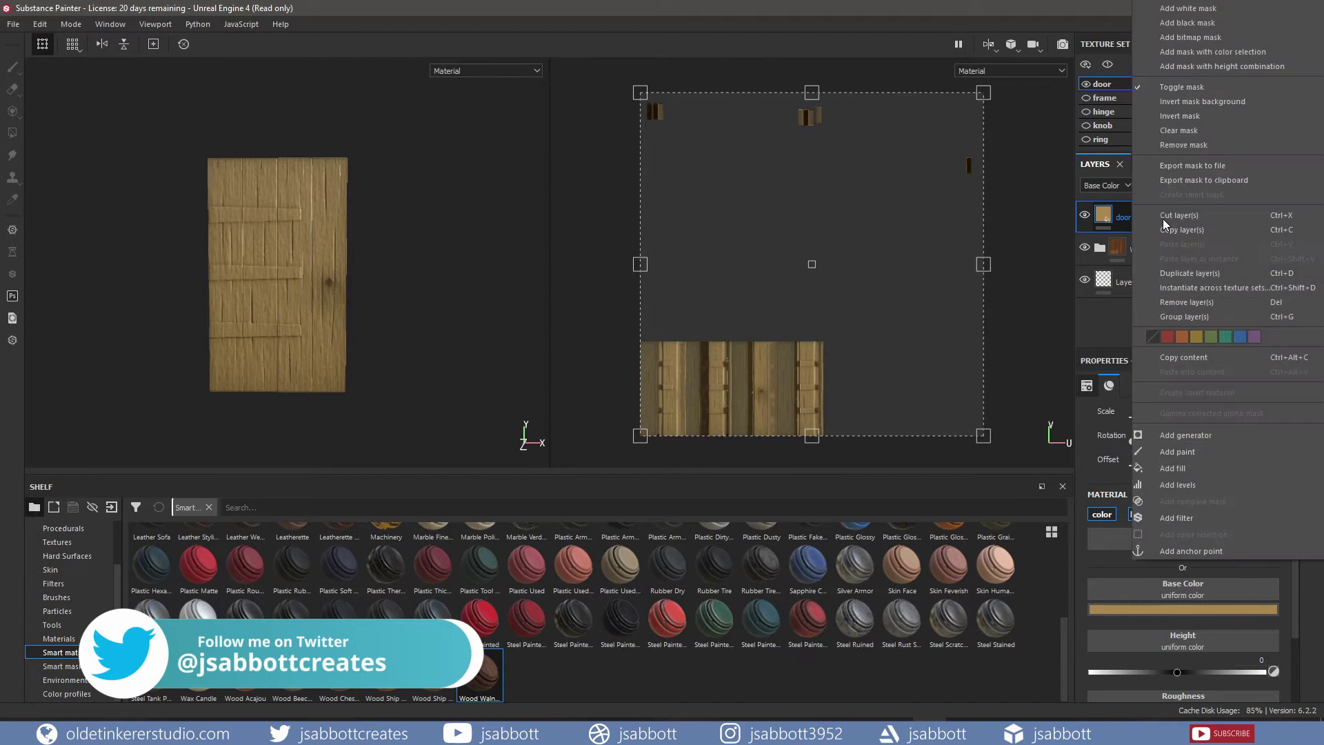
click(1198, 10)
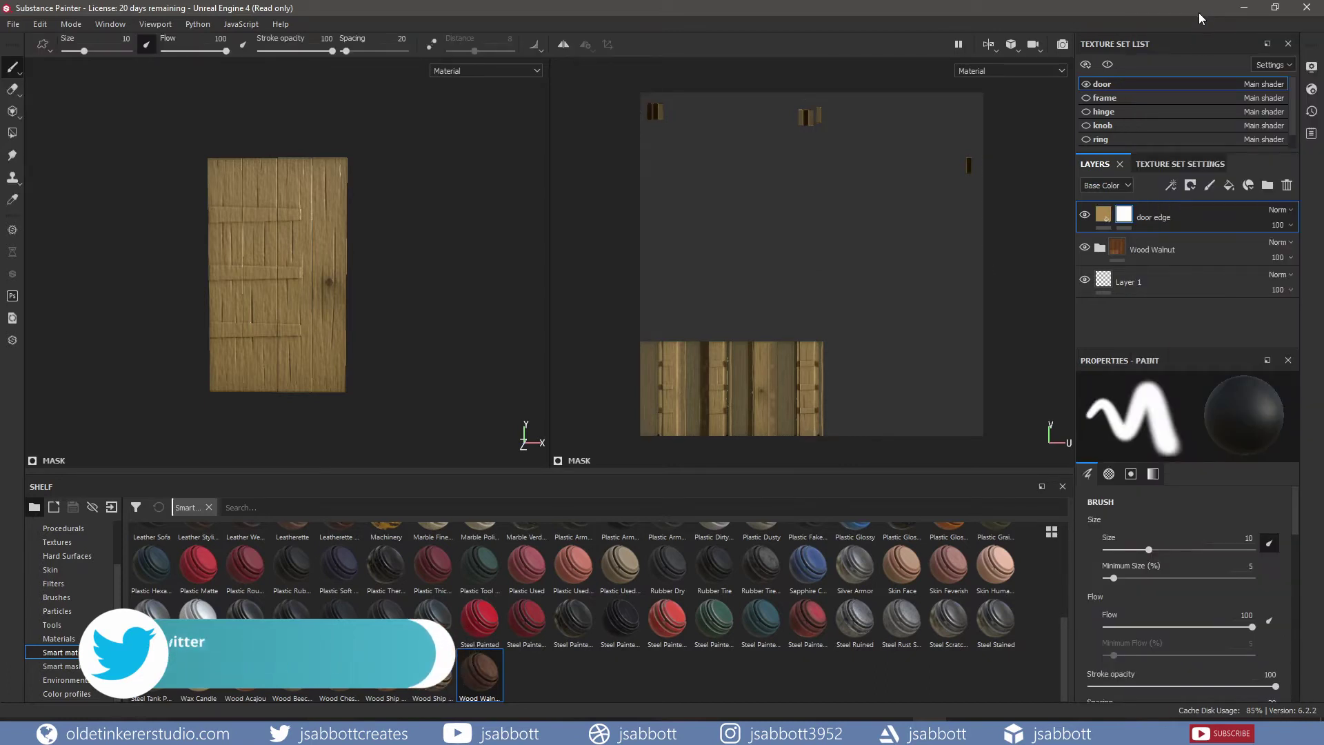
right_click(1125, 218)
click(1193, 486)
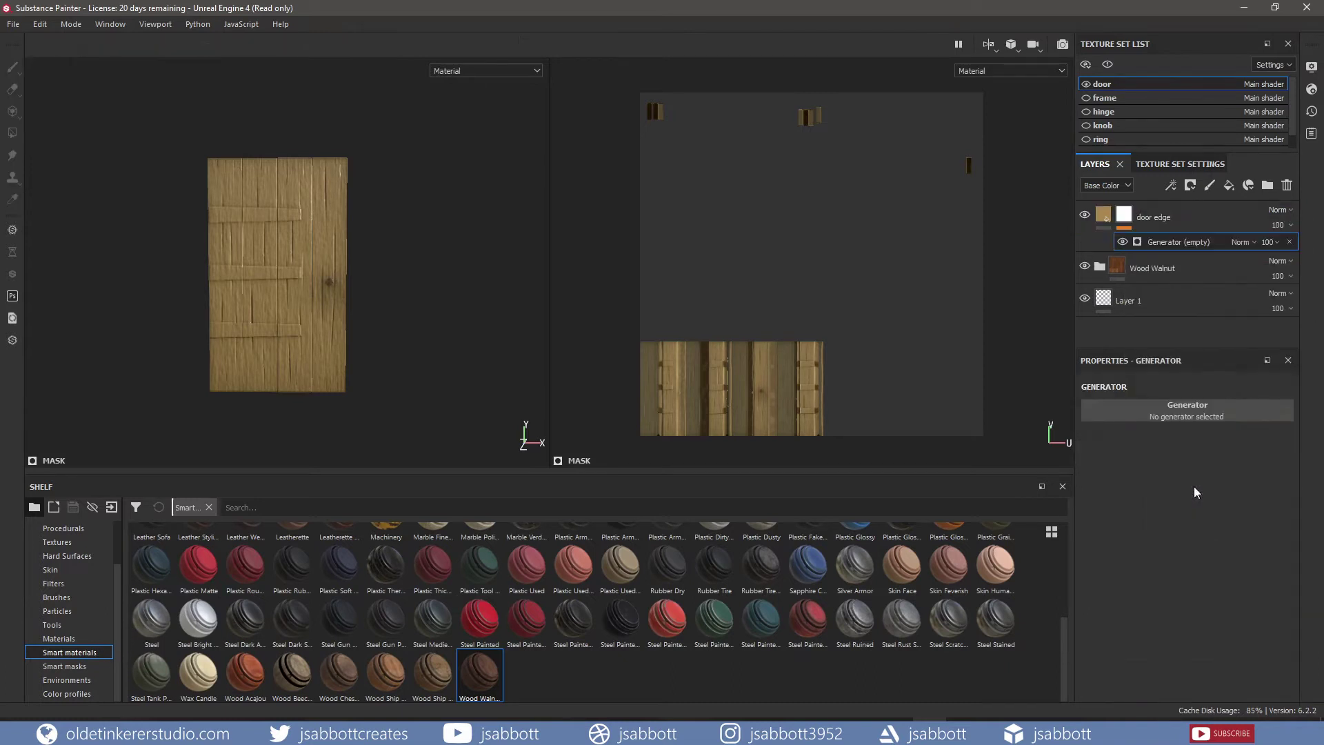
Step: Load Metal Edge Wear into the door edge mask's generator, with Grunge Scale 8 and Grunge Amount 0.2
click(1184, 415)
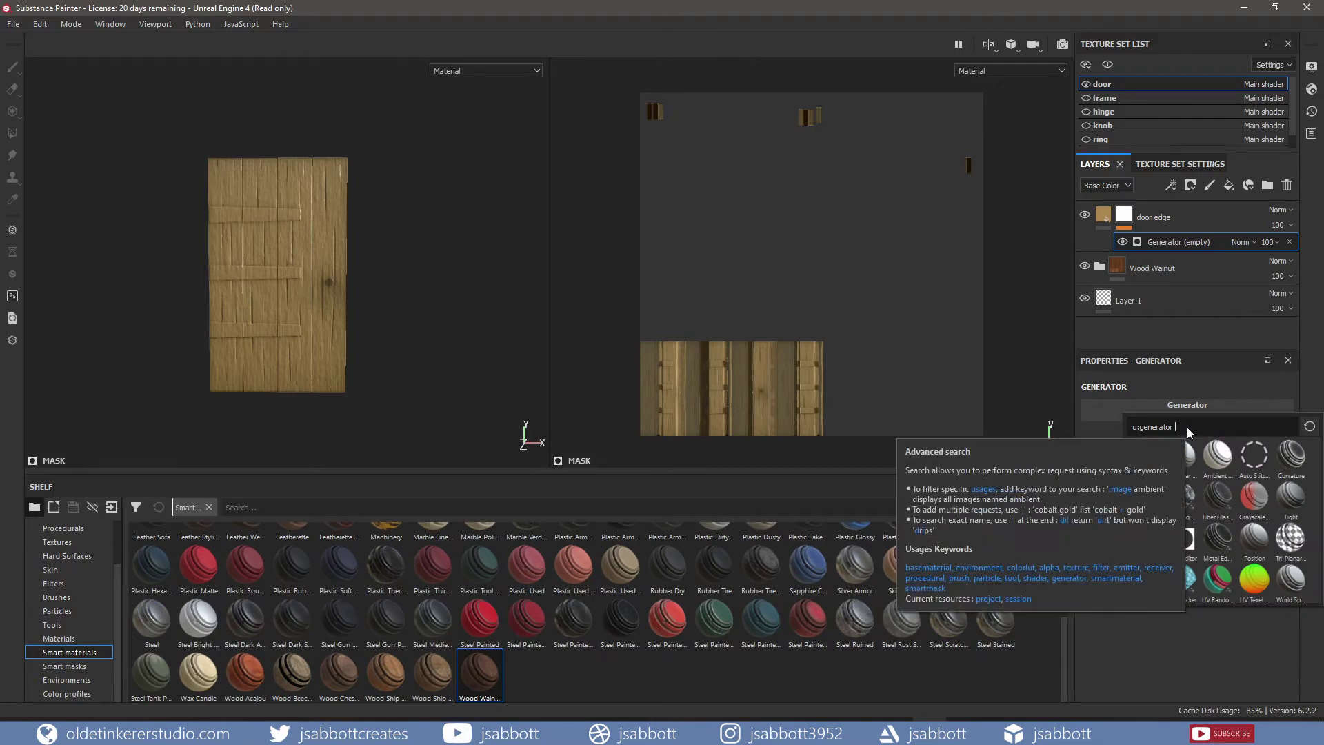
text(edge)
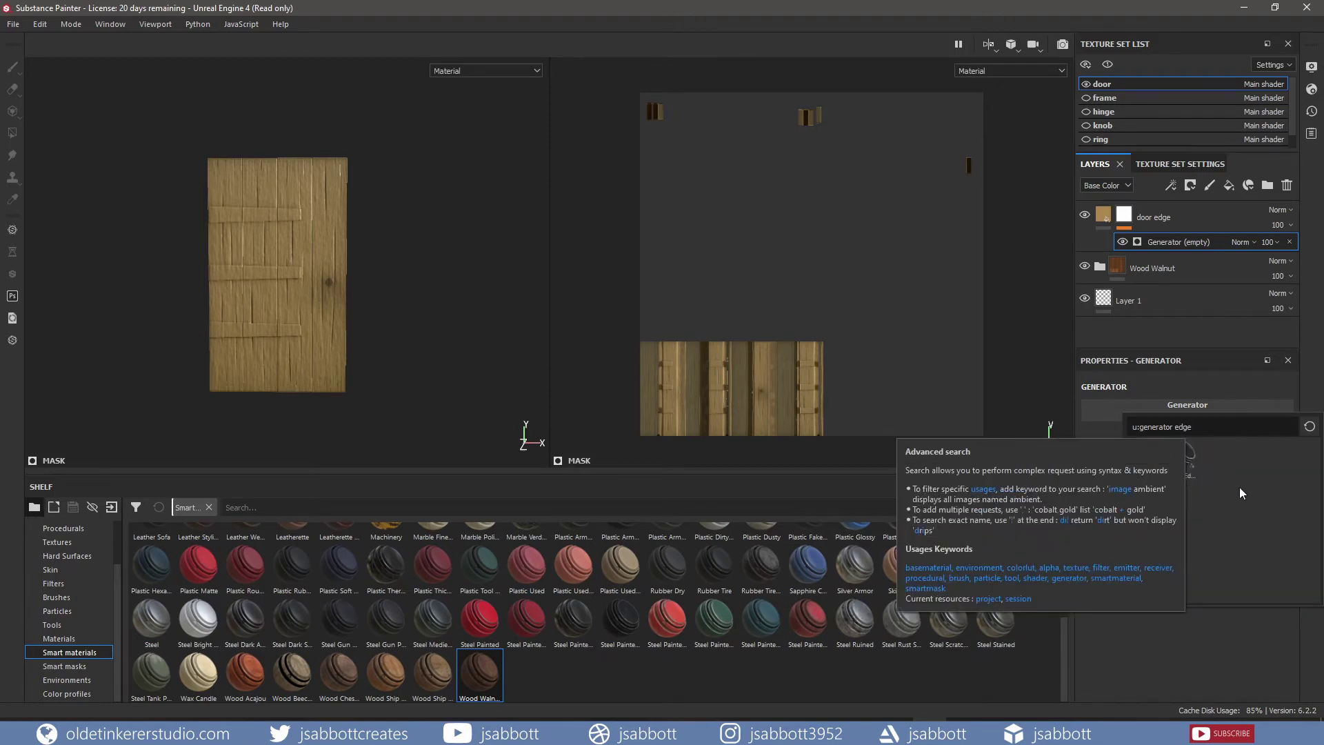
mouse_move(1183, 458)
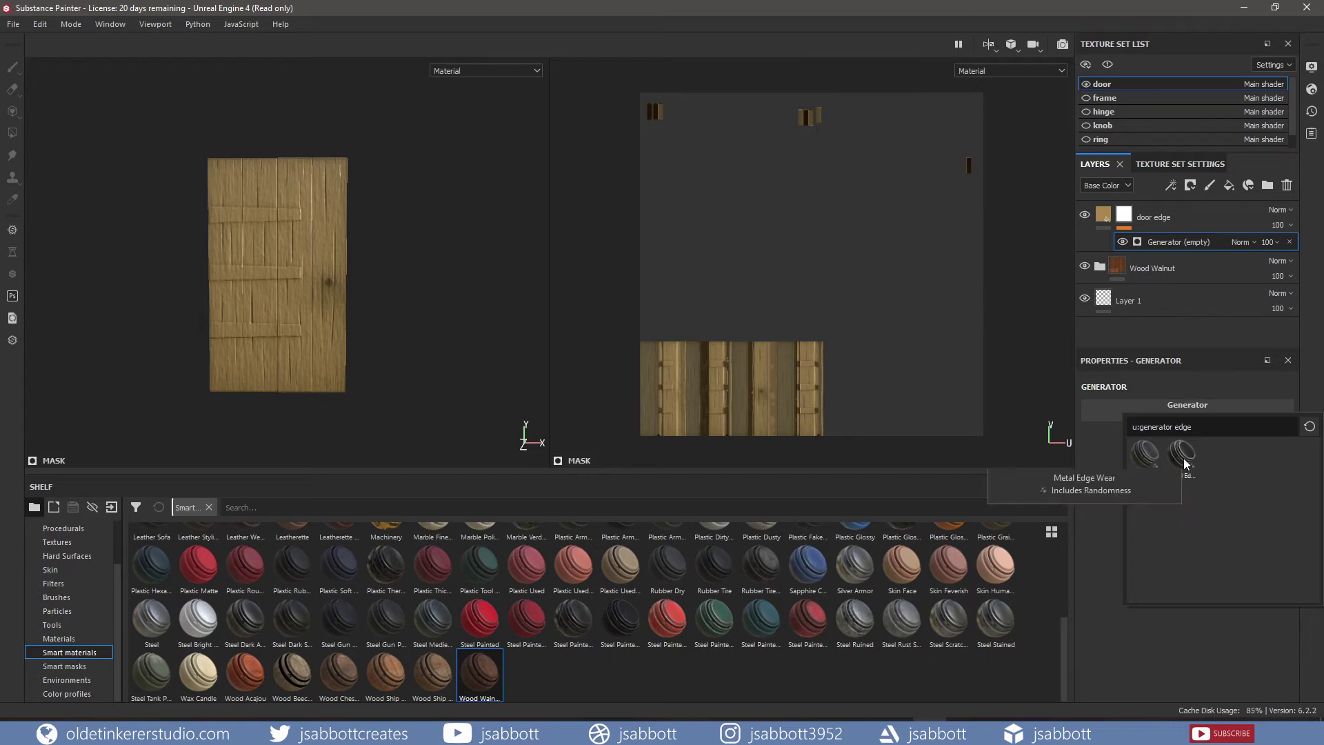
click(1183, 458)
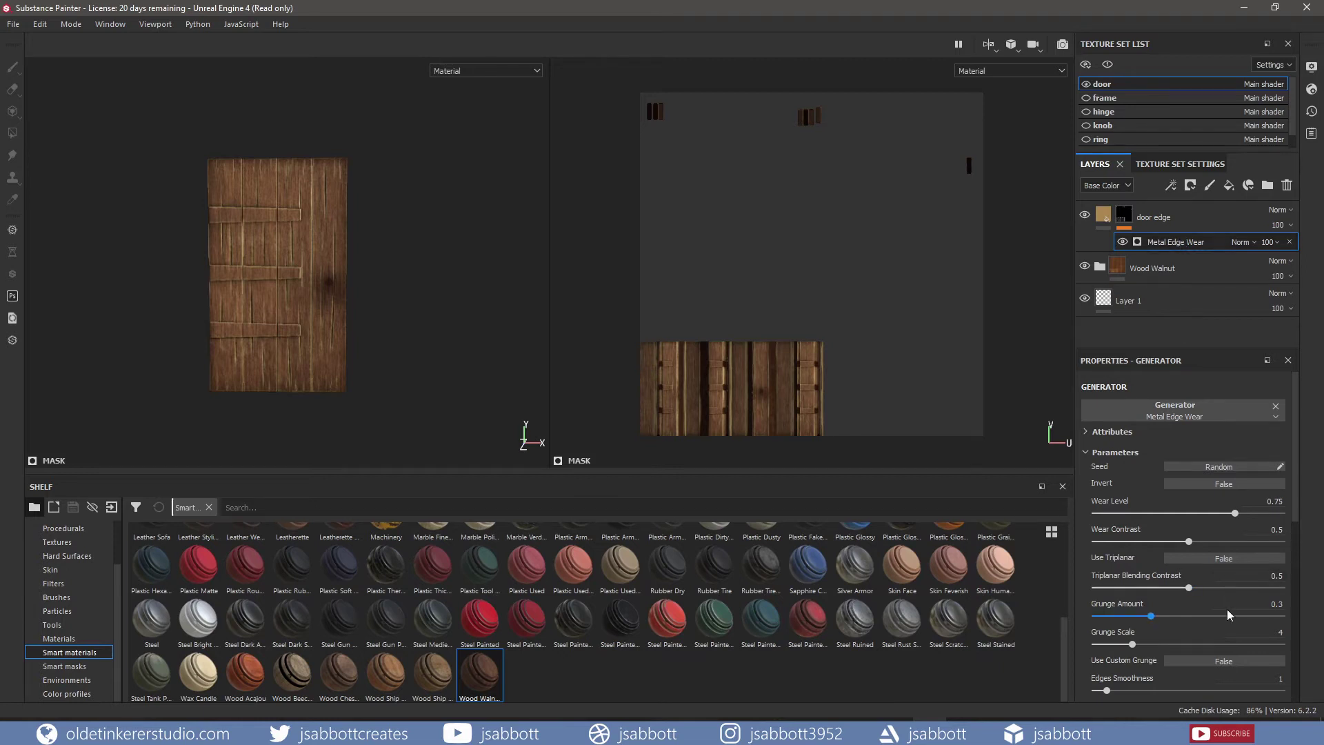
drag(1131, 643, 1179, 638)
drag(1152, 615, 1135, 619)
Step: Hide the door texture set and show the hinge, knob and ring texture sets
click(1086, 84)
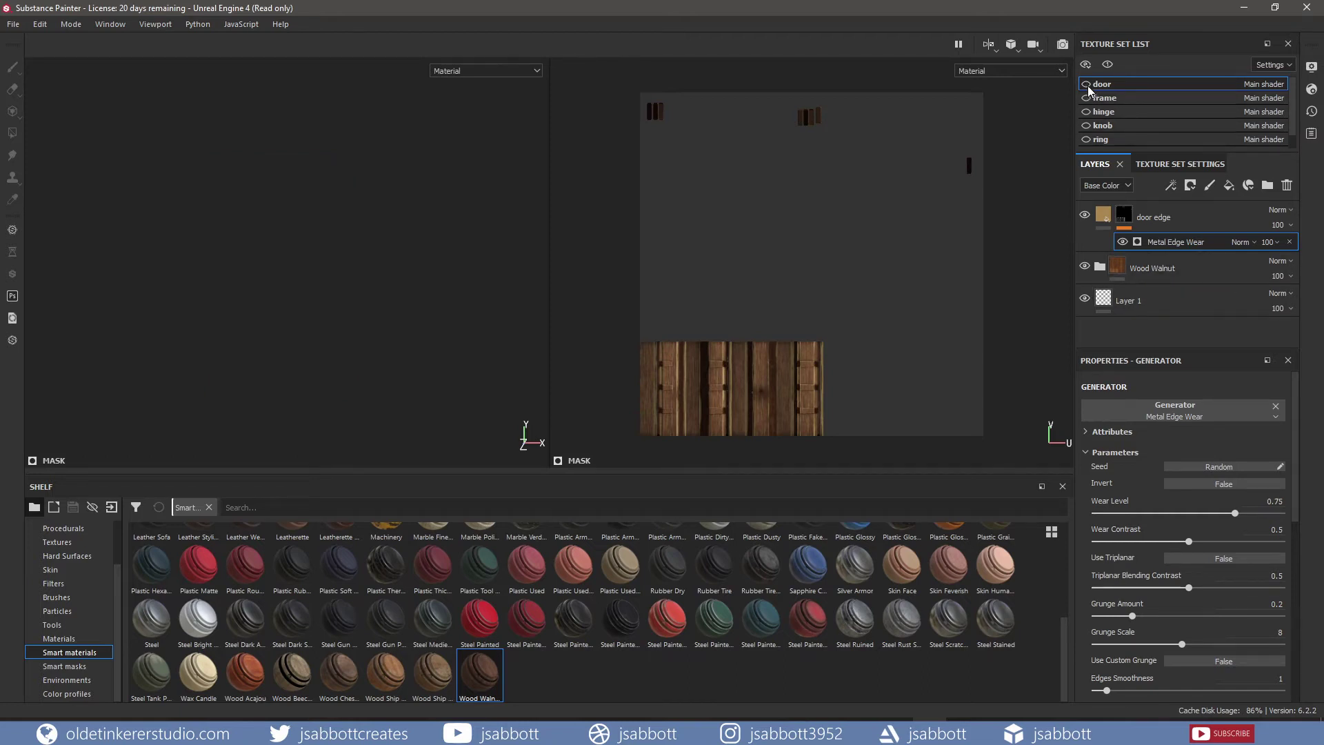
click(1086, 111)
click(1086, 126)
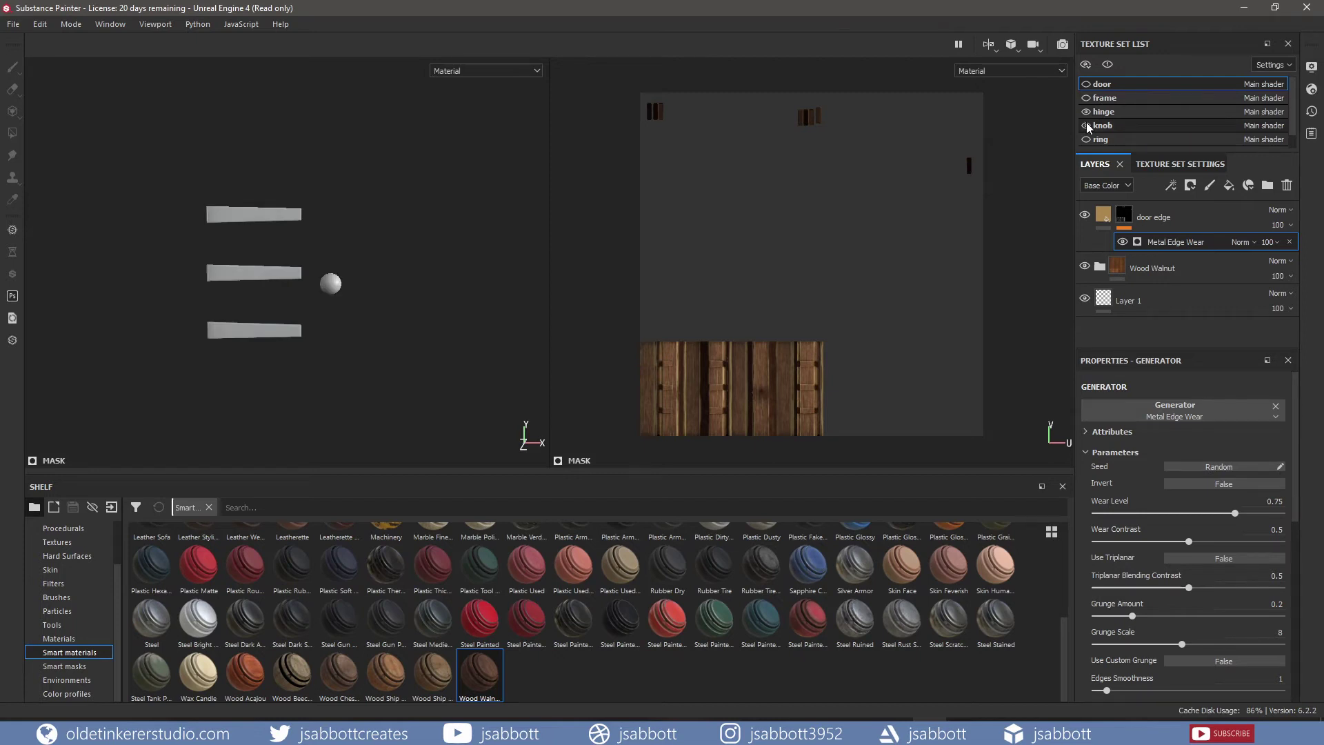
click(1086, 139)
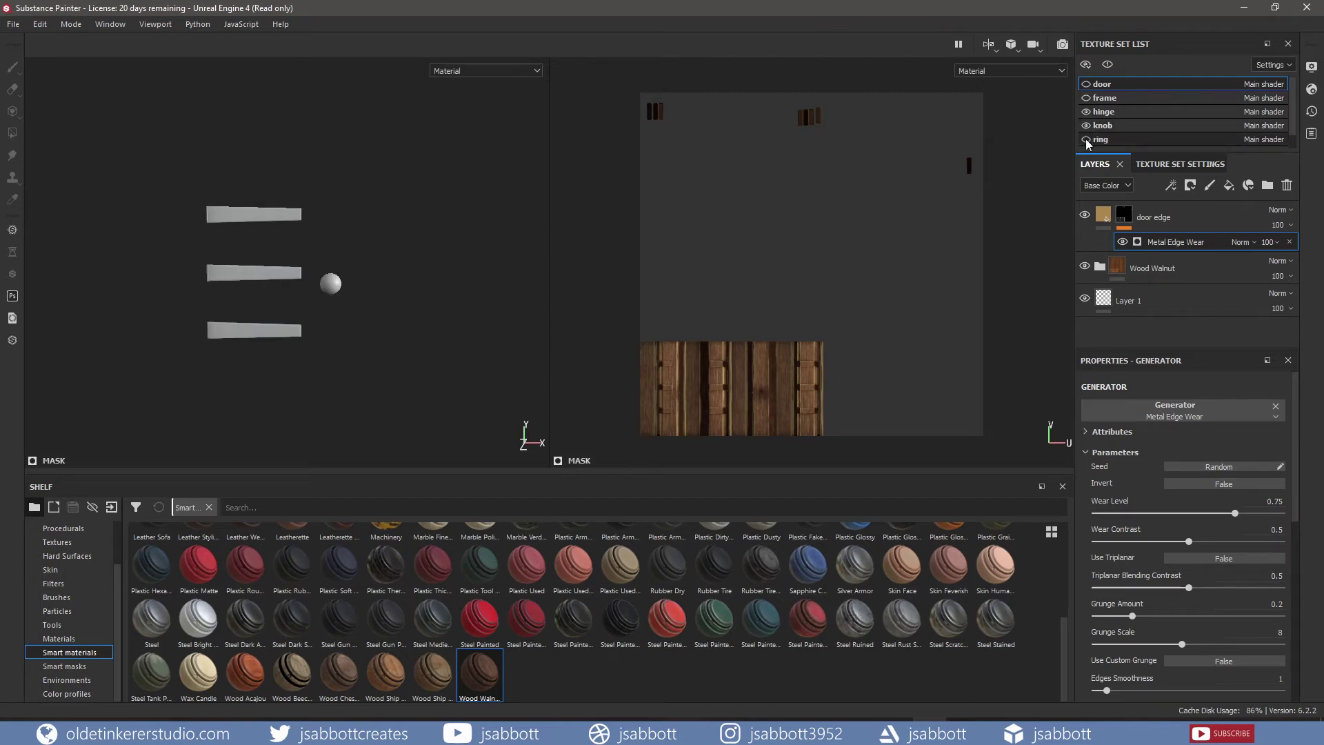
Step: Apply the Iron Old smart material to the hinge texture set
click(1119, 112)
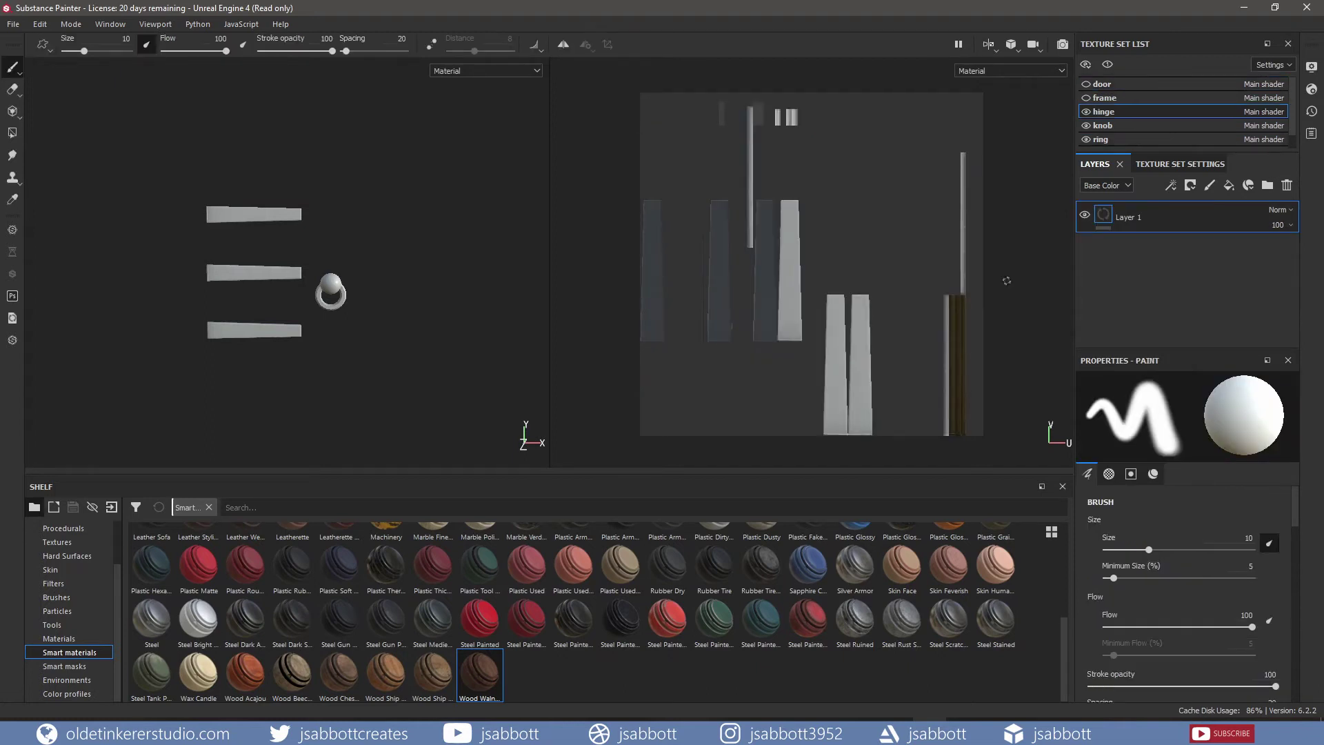
scroll(486, 601, up, 3)
mouse_move(486, 601)
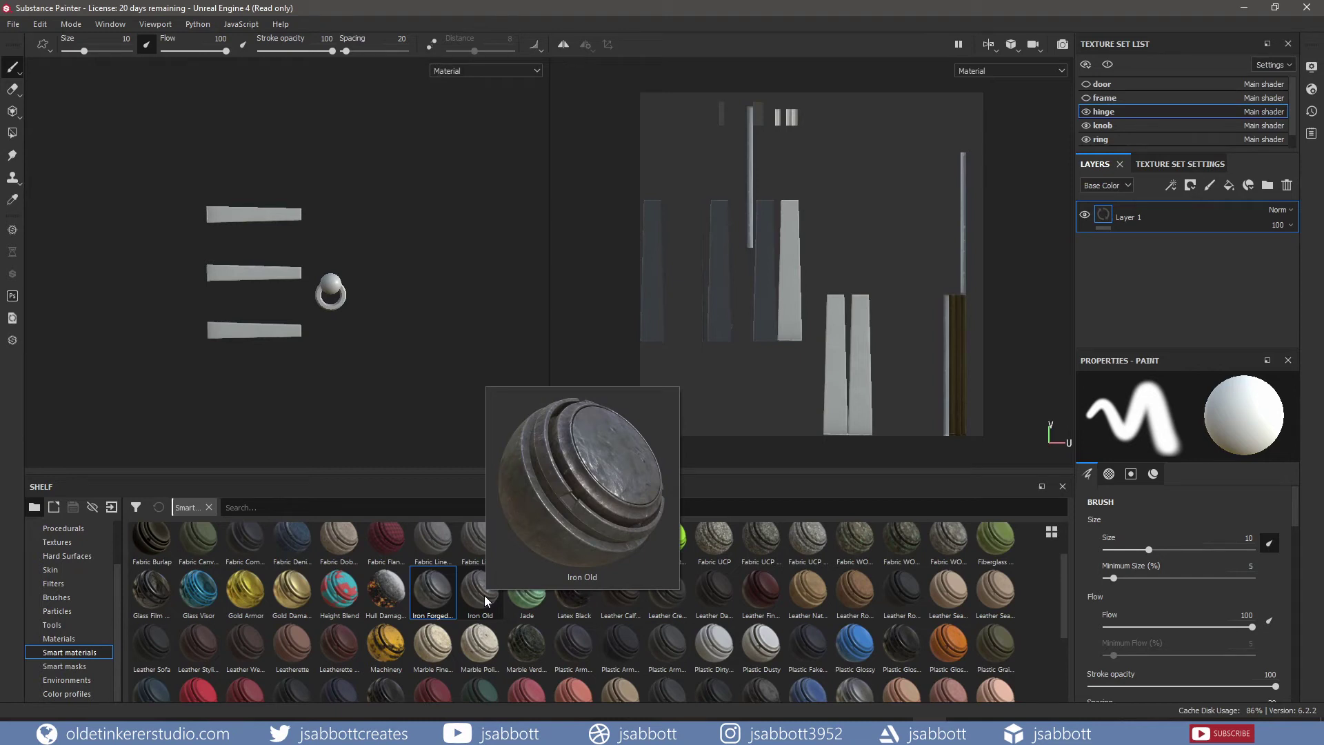
drag(484, 600, 247, 332)
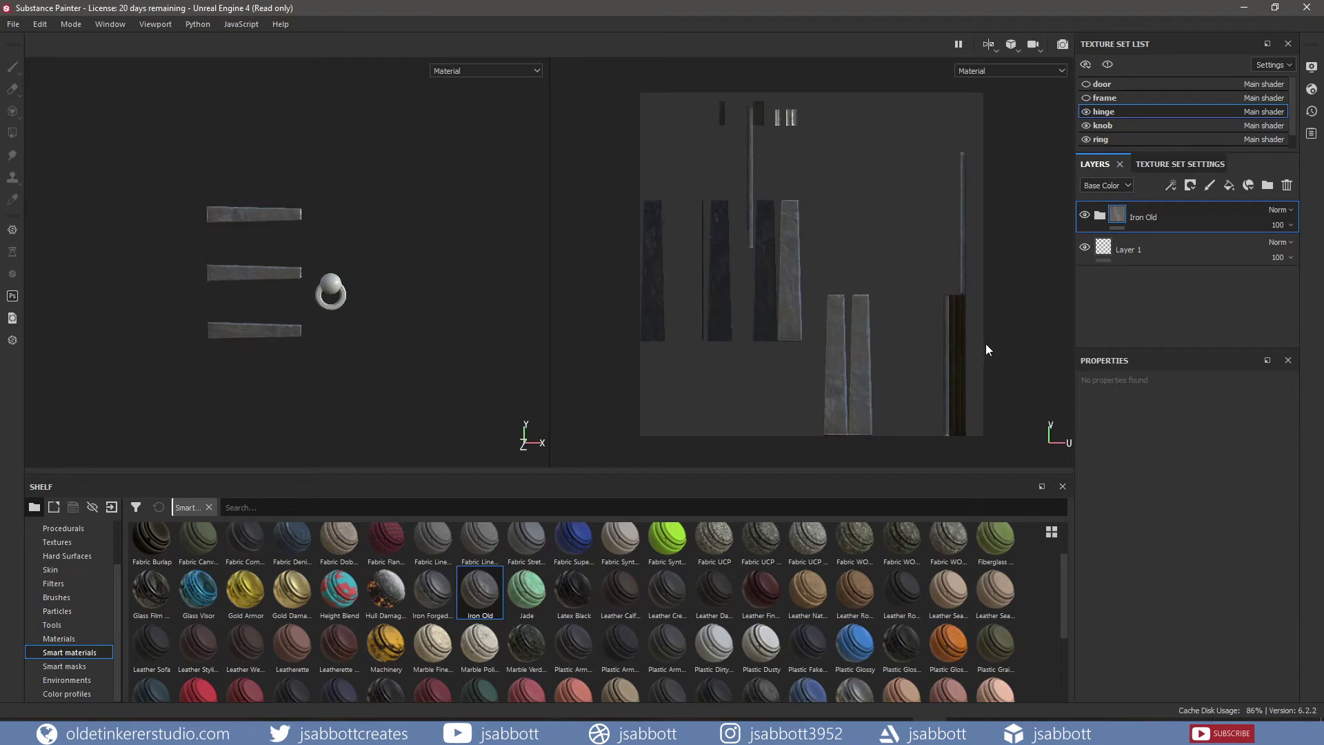
Step: Expand the hinge's Iron Old folder and set its Edges layer's base color to a dark grey of 0.099
click(1097, 215)
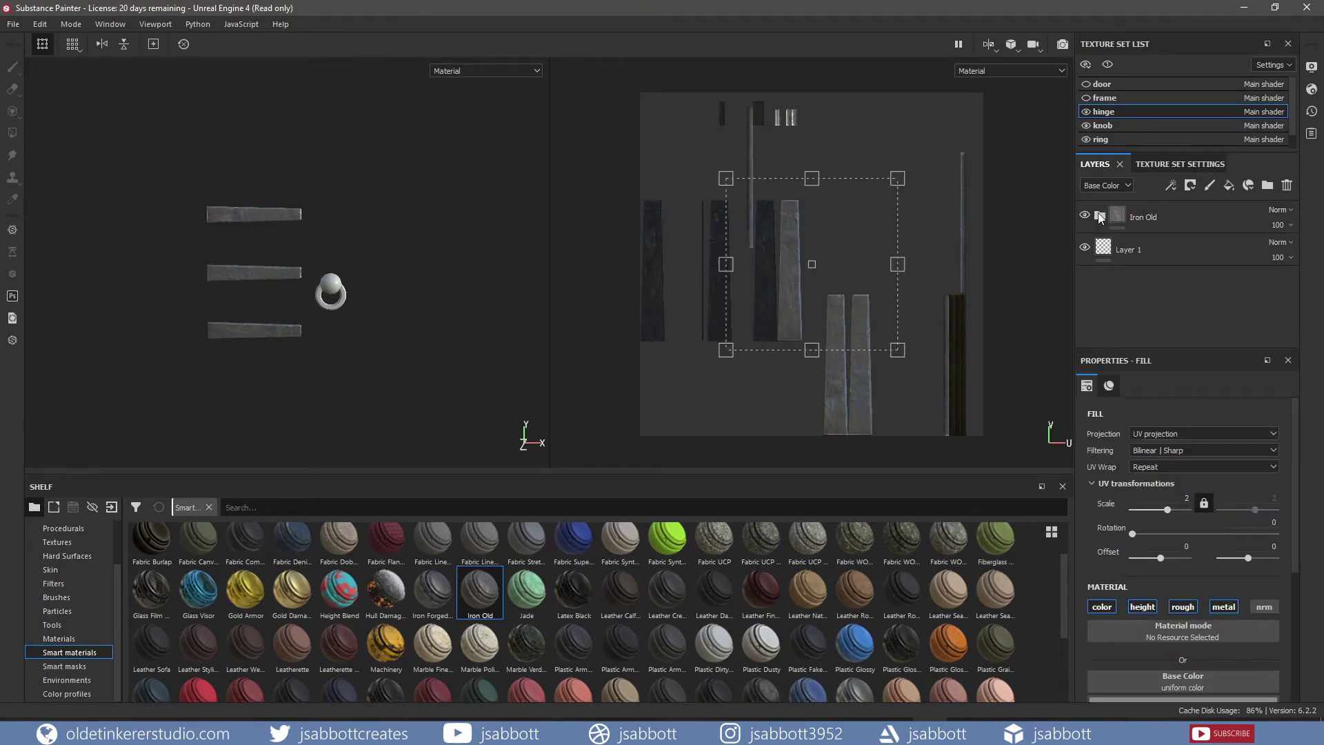
click(1098, 215)
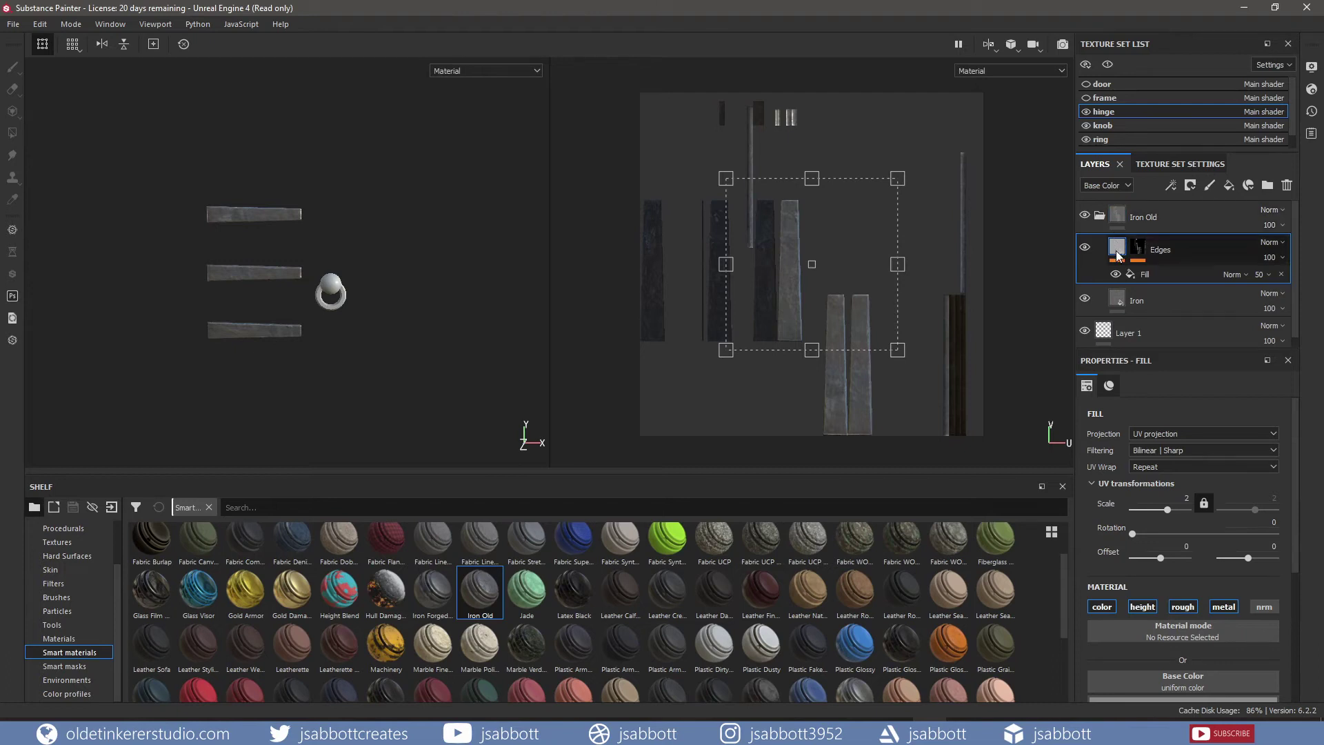
mouse_move(1118, 256)
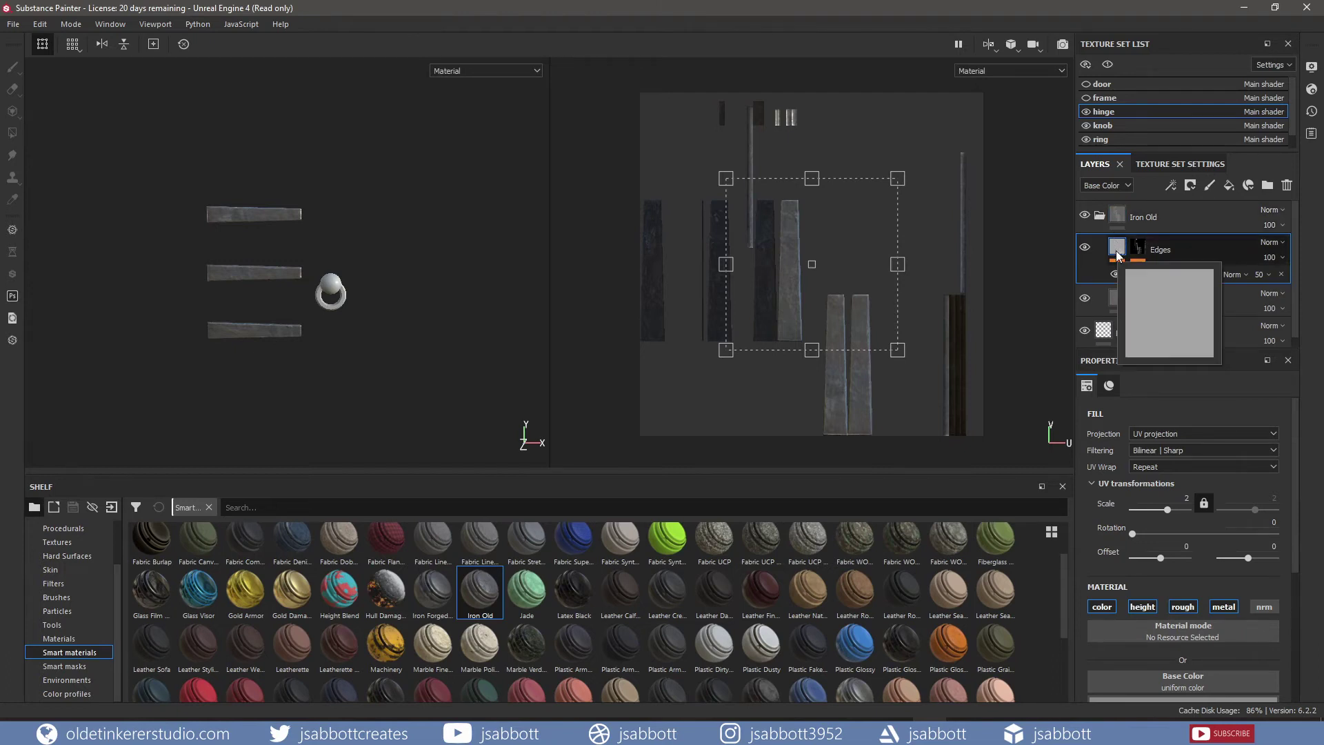
scroll(1235, 680, down, 2)
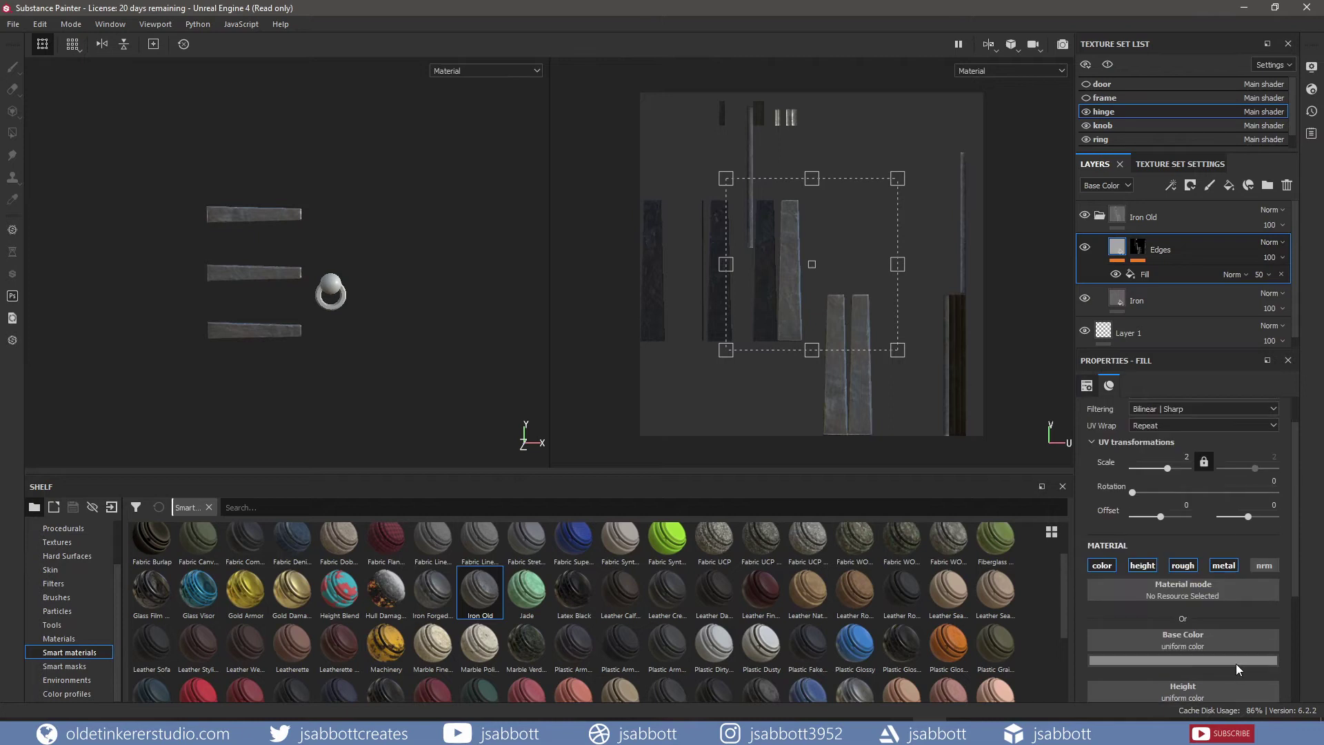
click(1217, 660)
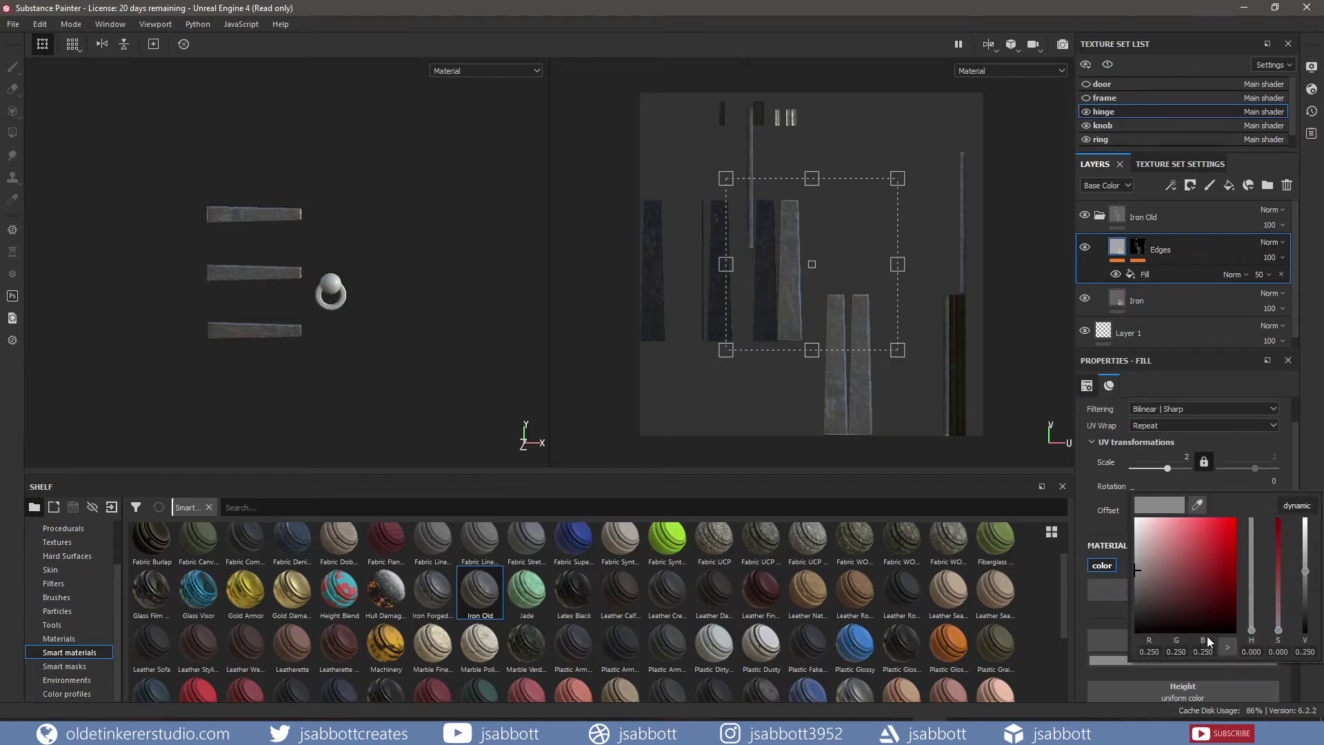
drag(1136, 566, 1125, 593)
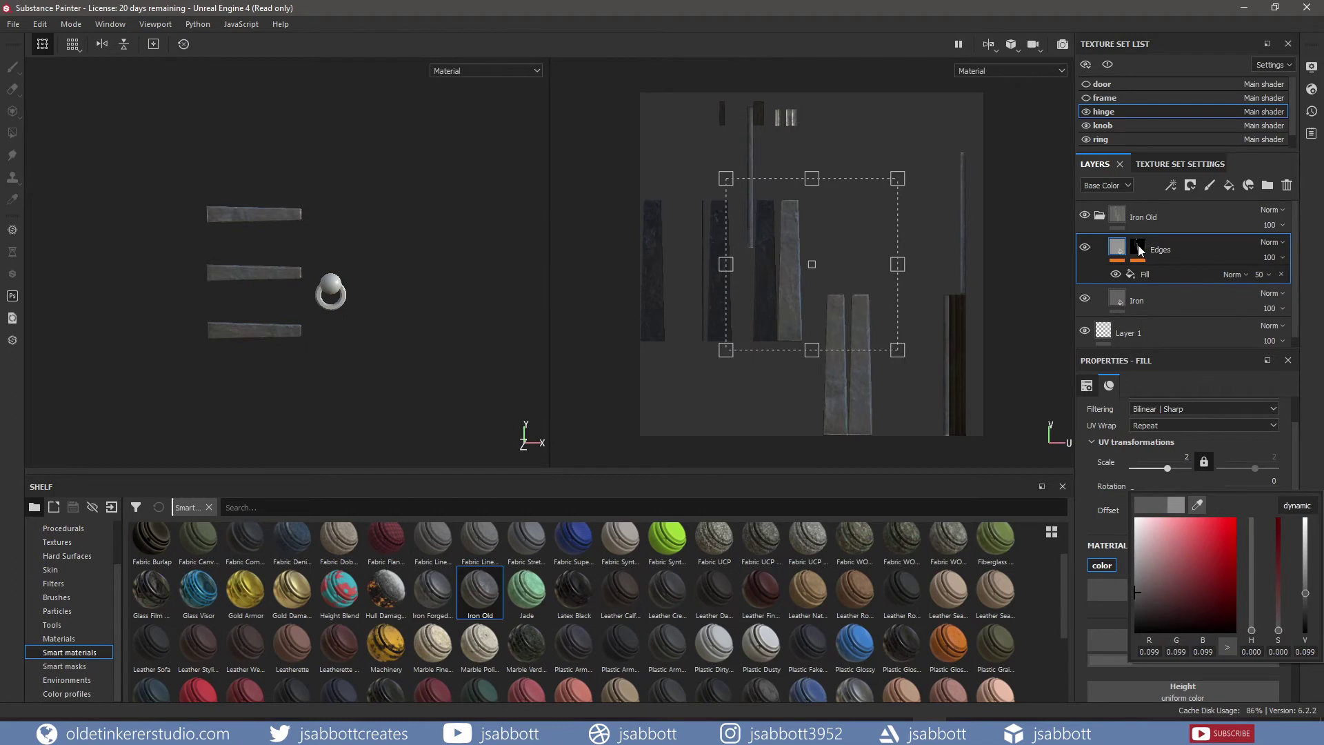
Step: Set the Edges layer's Fill effect to a 0.283 grey base color and 0.4553 roughness, and lower its metallic value
click(1150, 274)
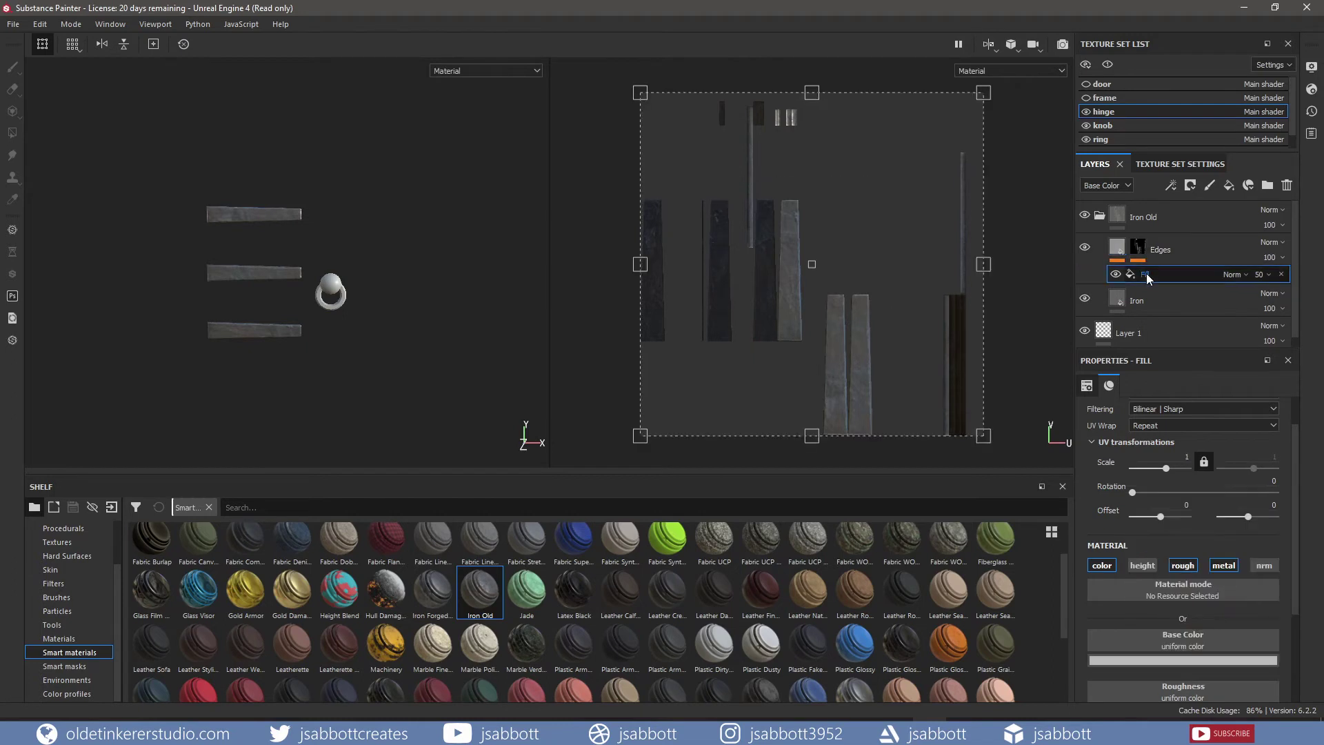
click(1184, 659)
drag(1135, 542, 1135, 562)
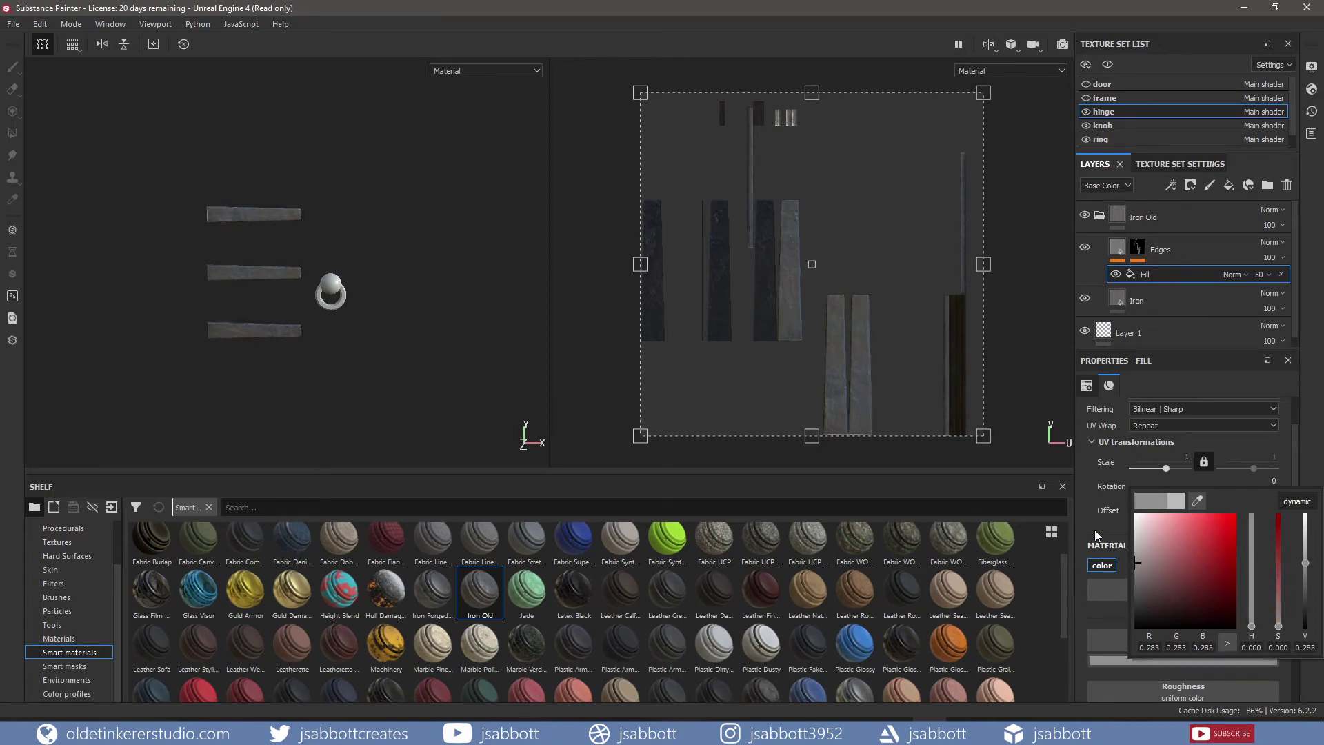
scroll(1085, 510, down, 3)
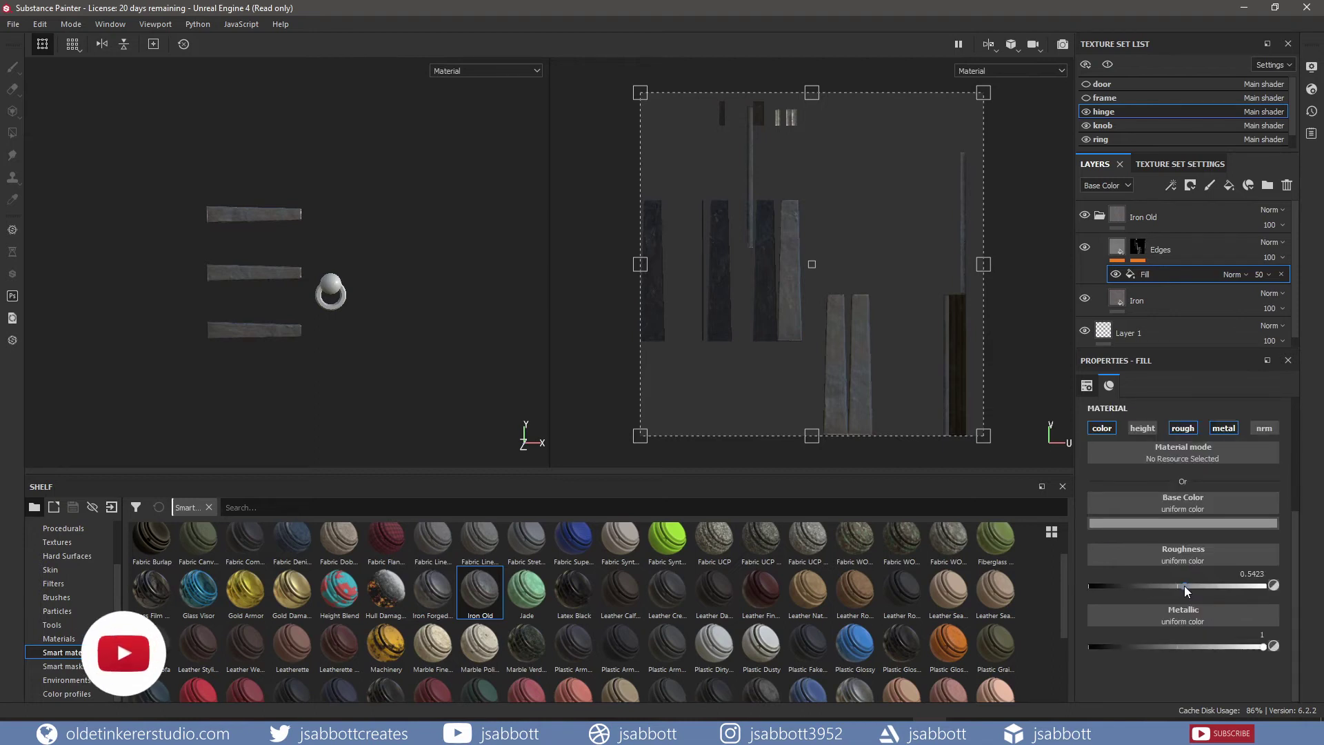
drag(1184, 586, 1167, 584)
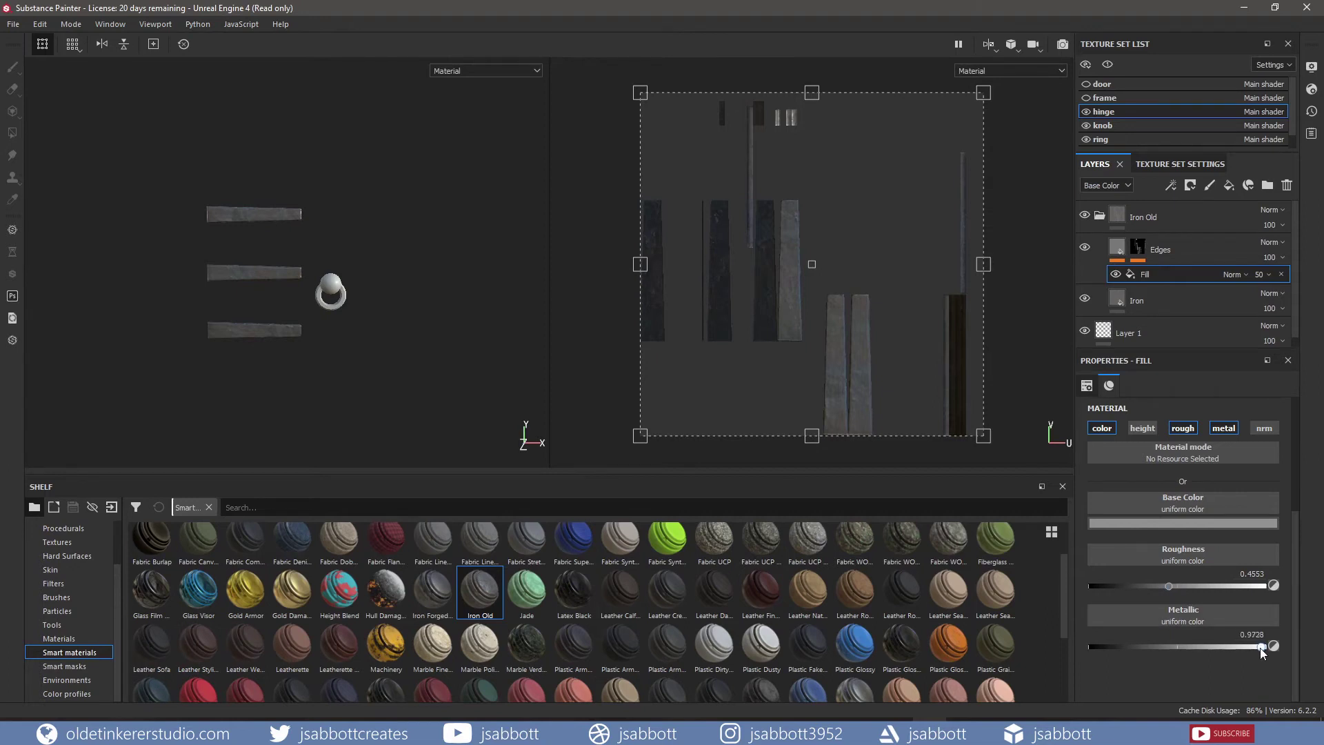
drag(1230, 648, 1222, 647)
Step: Copy the customized Iron Old folder from the hinge into the knob and ring texture sets
click(1172, 215)
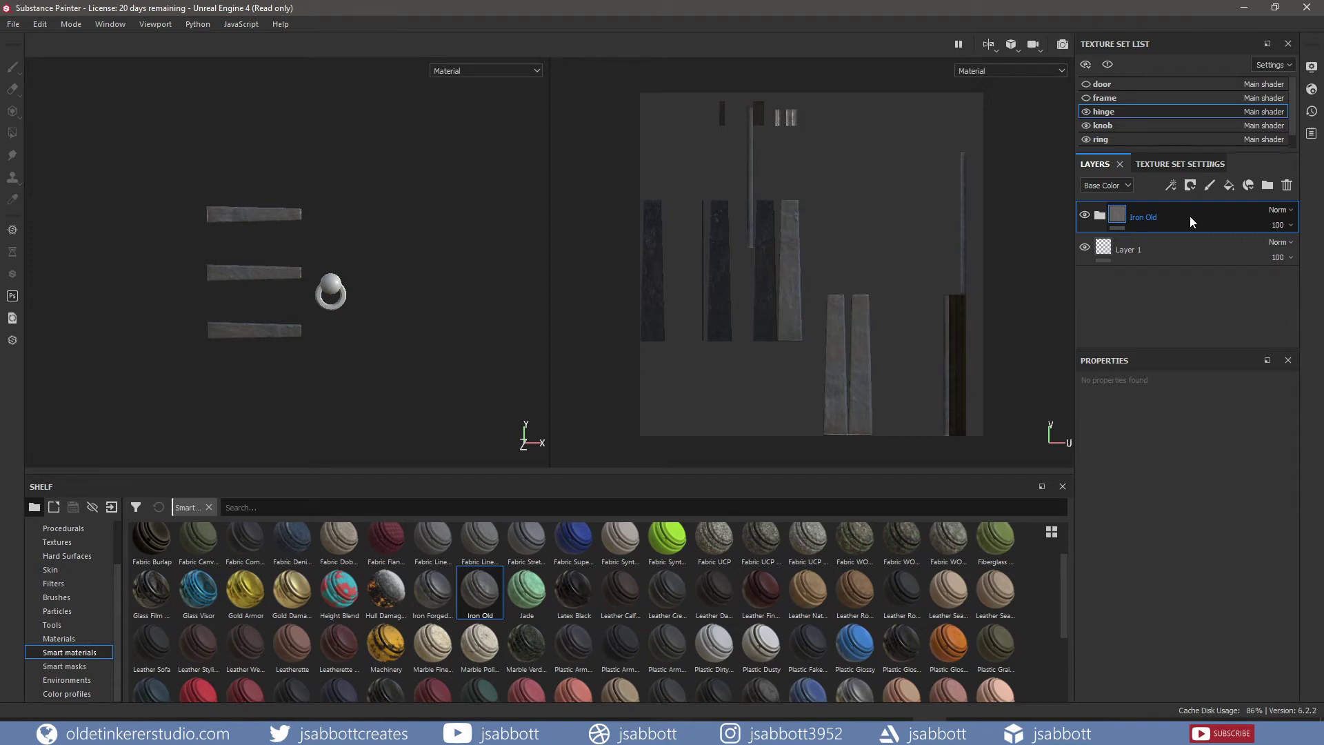
click(1117, 124)
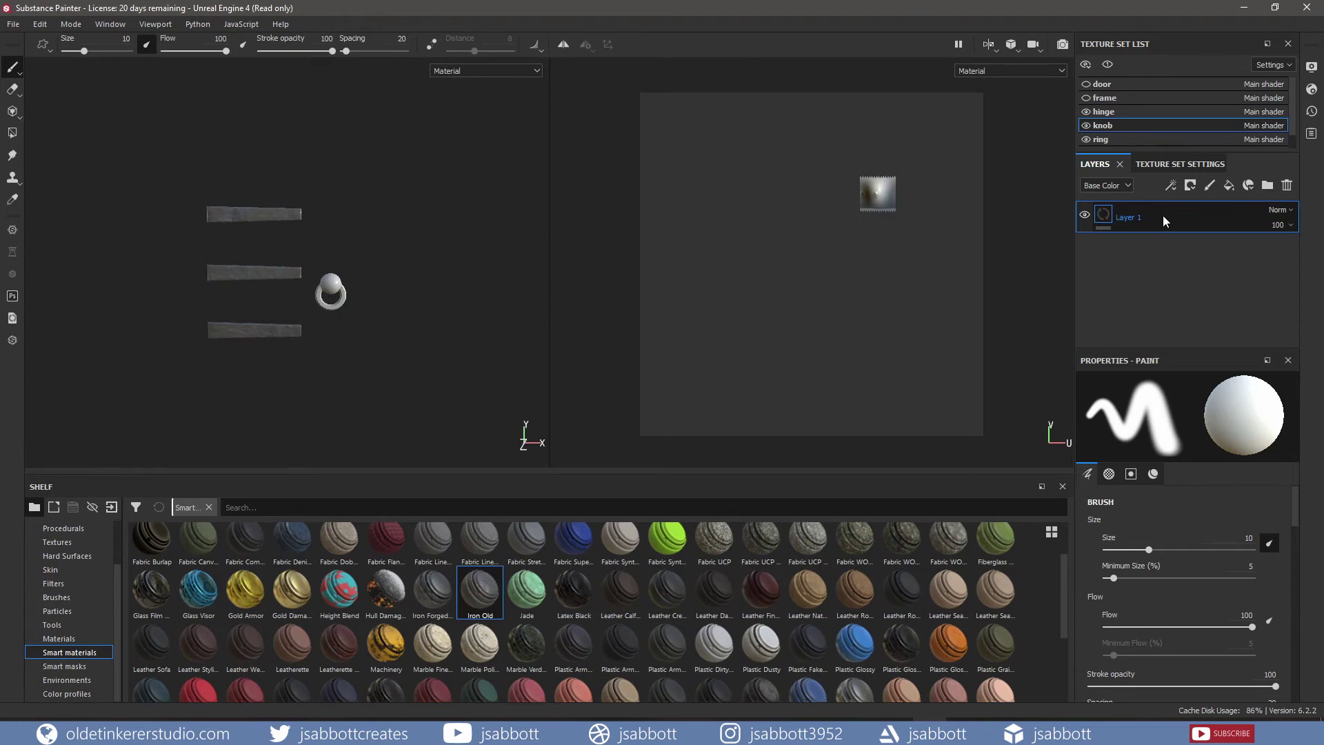
click(1111, 140)
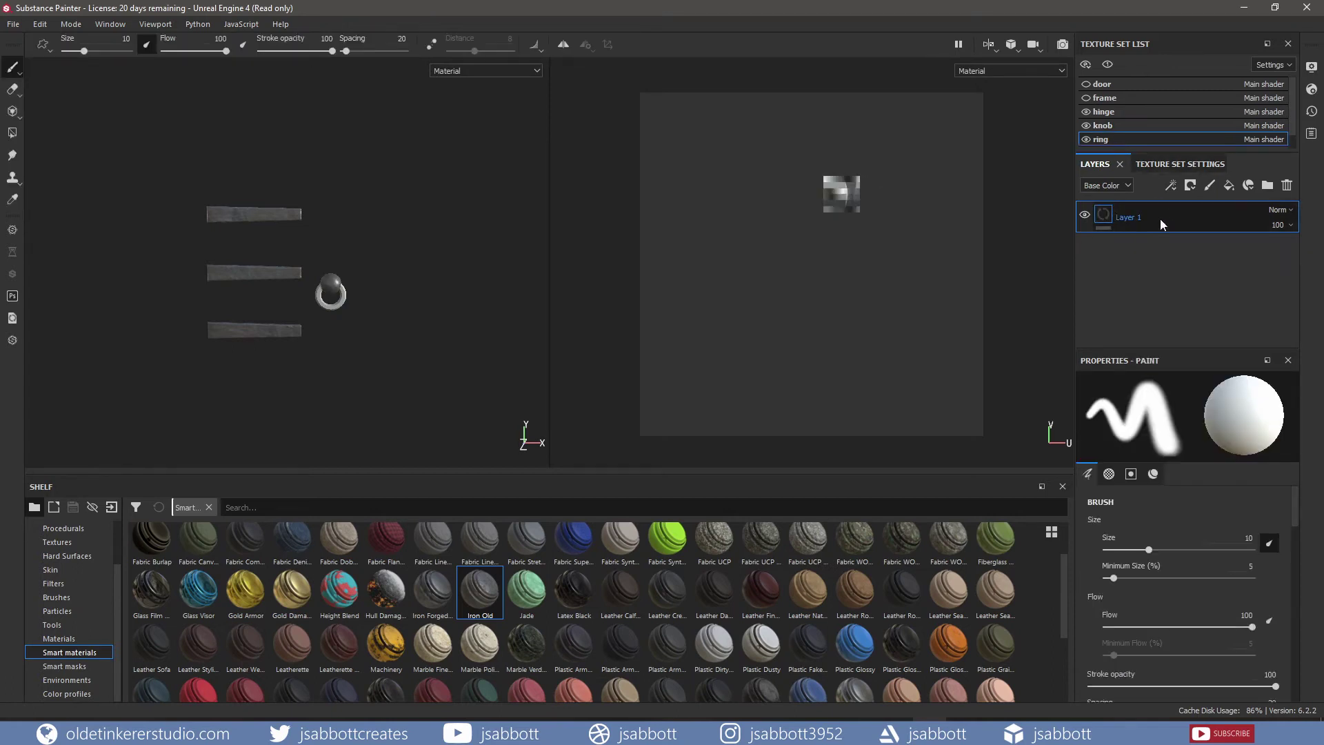
key(ctrl+v)
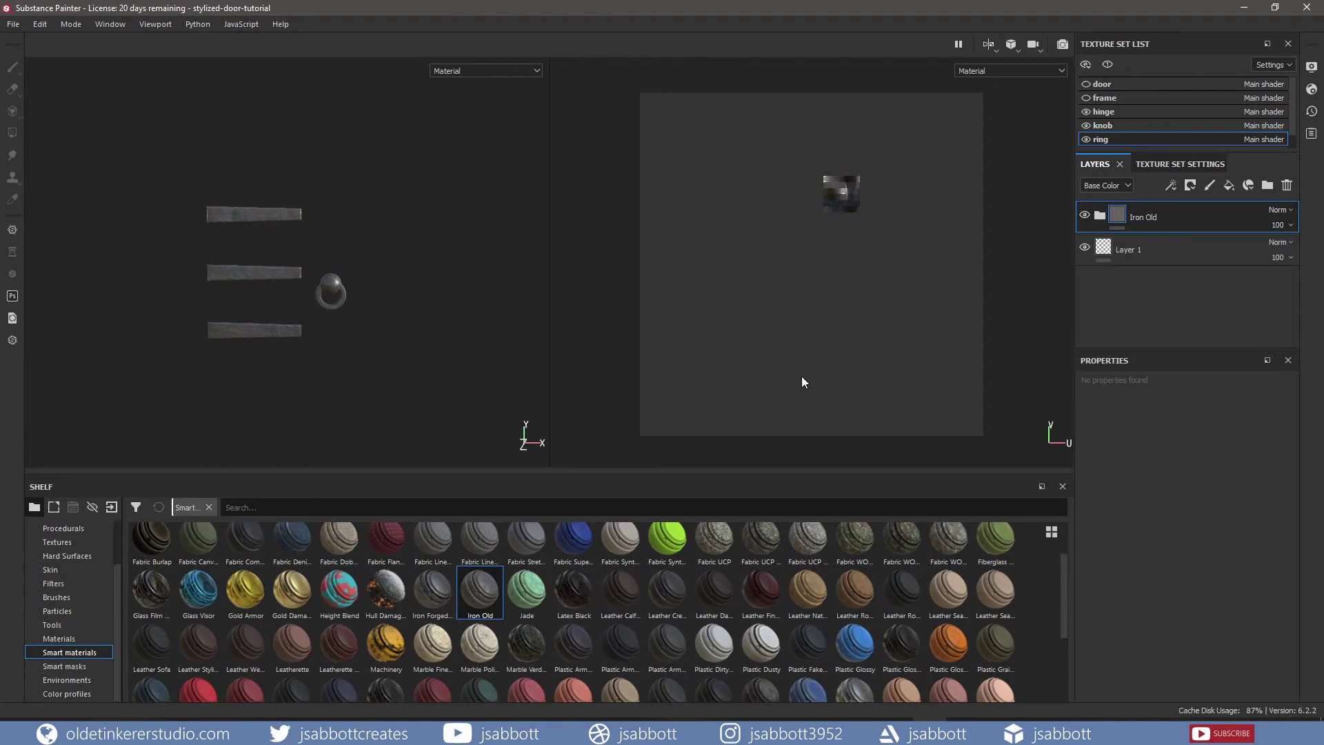
Step: Hide the ring, knob and hinge texture sets, then show and select the steps texture set
click(1085, 140)
click(1085, 125)
click(1086, 111)
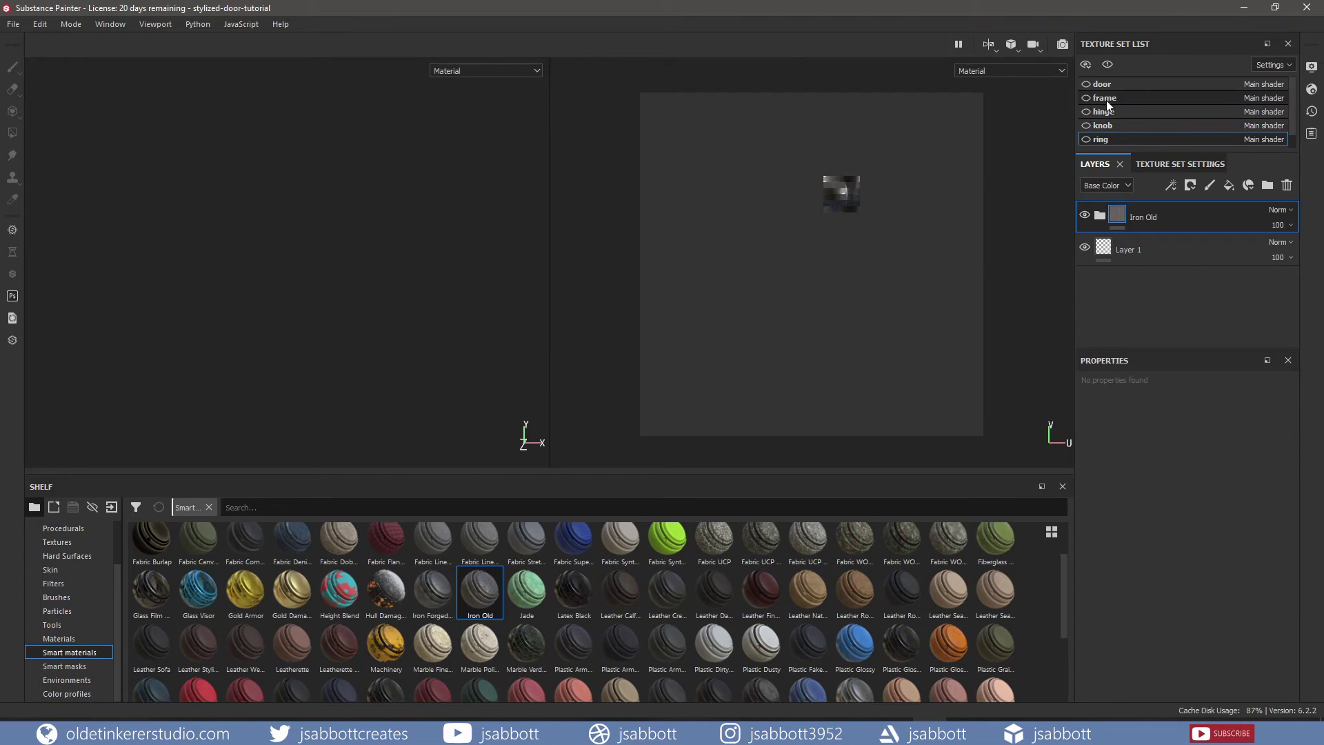
scroll(1114, 100, down, 1)
click(1087, 140)
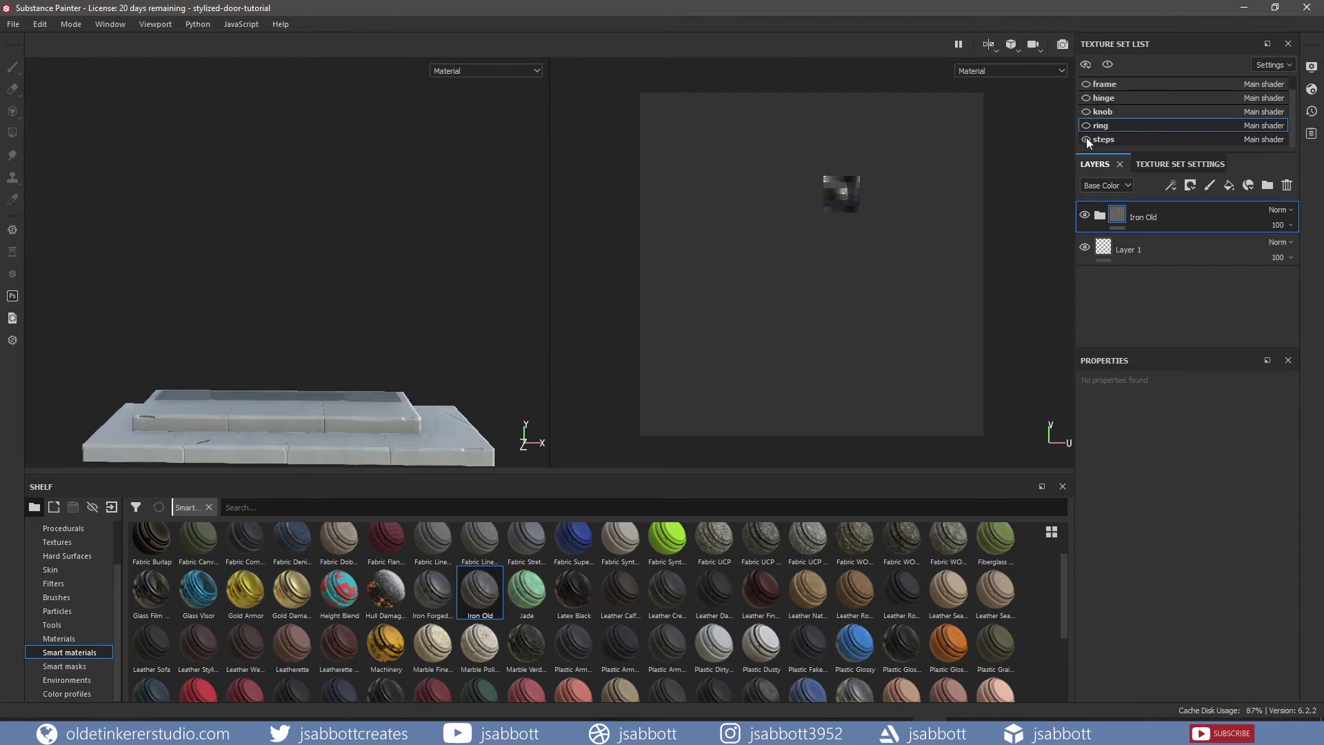
click(1126, 137)
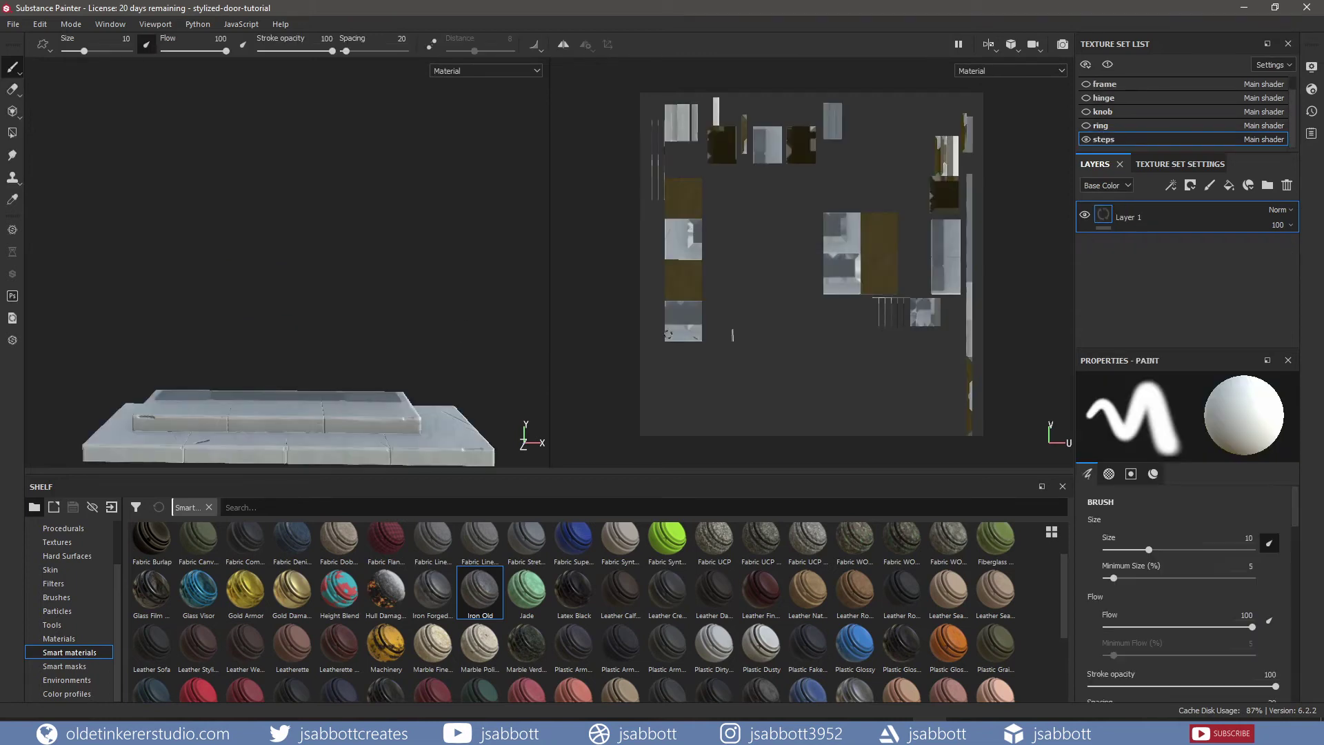
Step: Add a fill layer to the steps with a 0.051 dark grey base color, roughness 0.7549 and the metallic channel disabled
click(1228, 186)
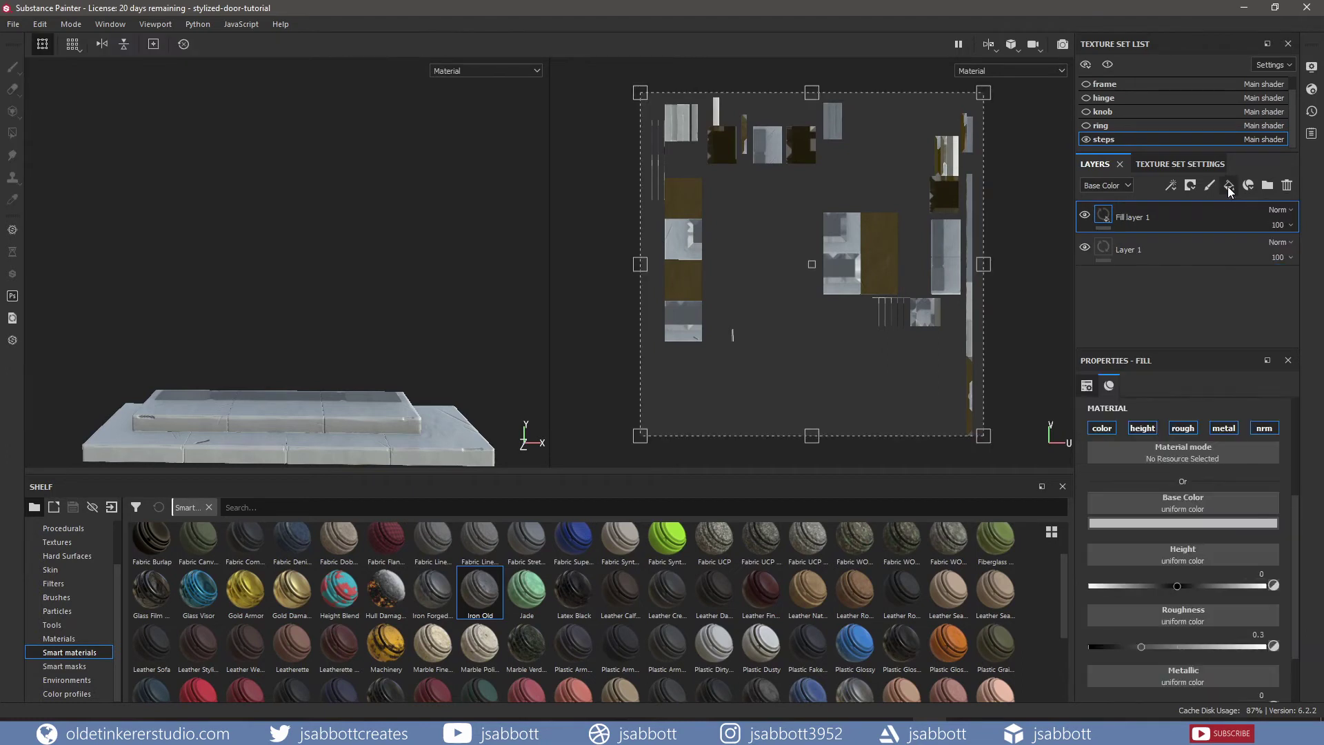
click(1187, 524)
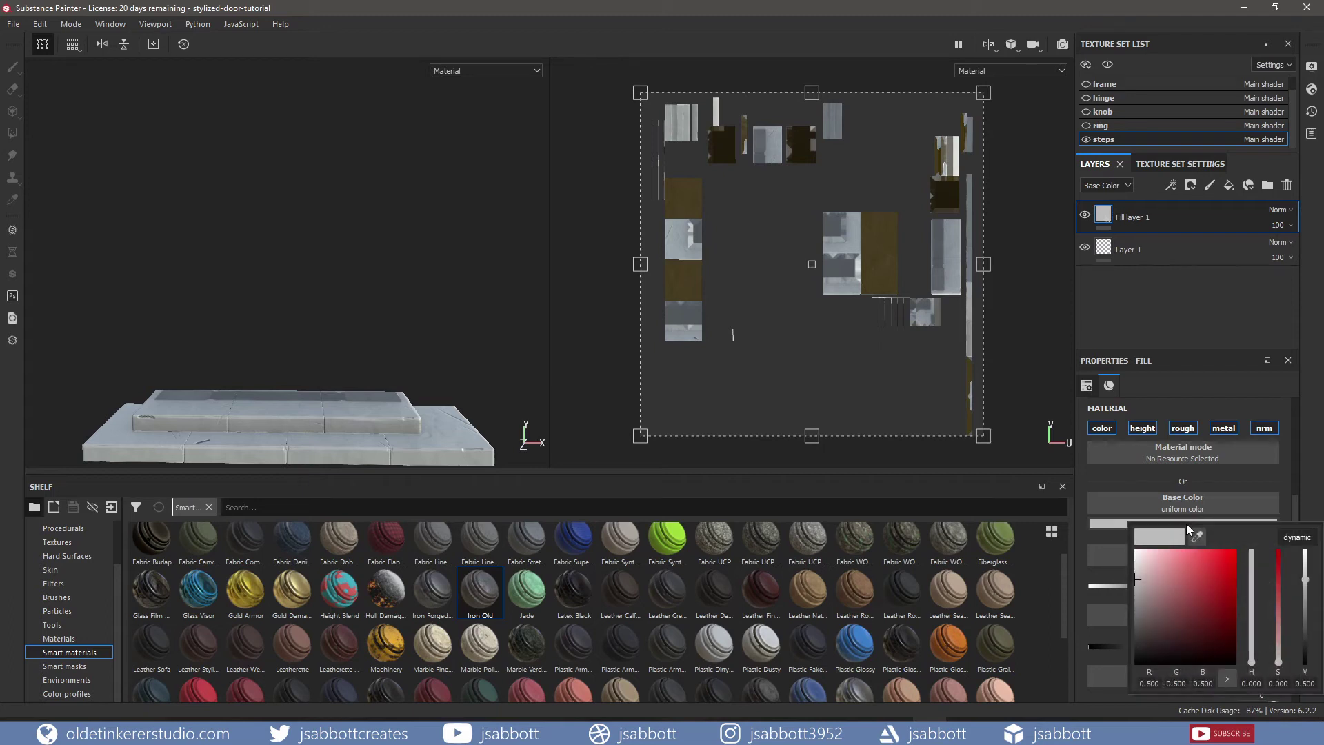
drag(1135, 576, 1132, 640)
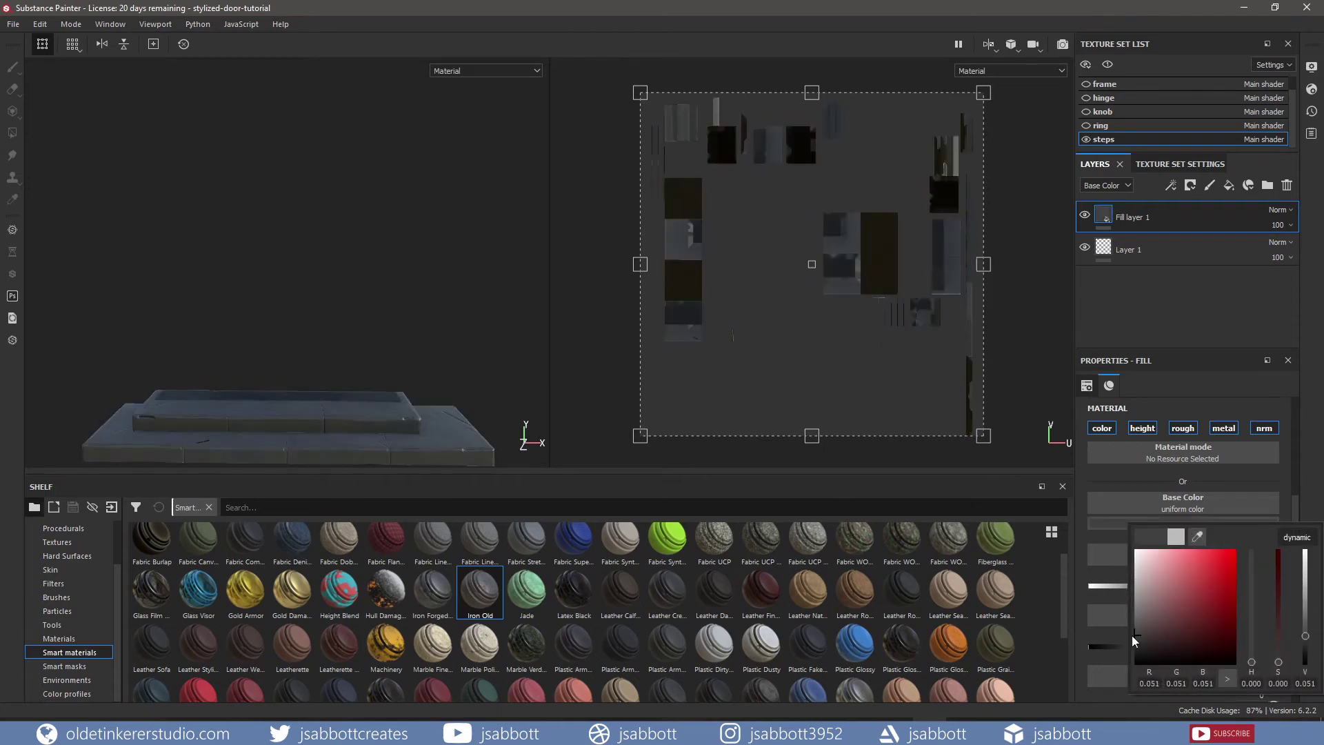
click(1107, 481)
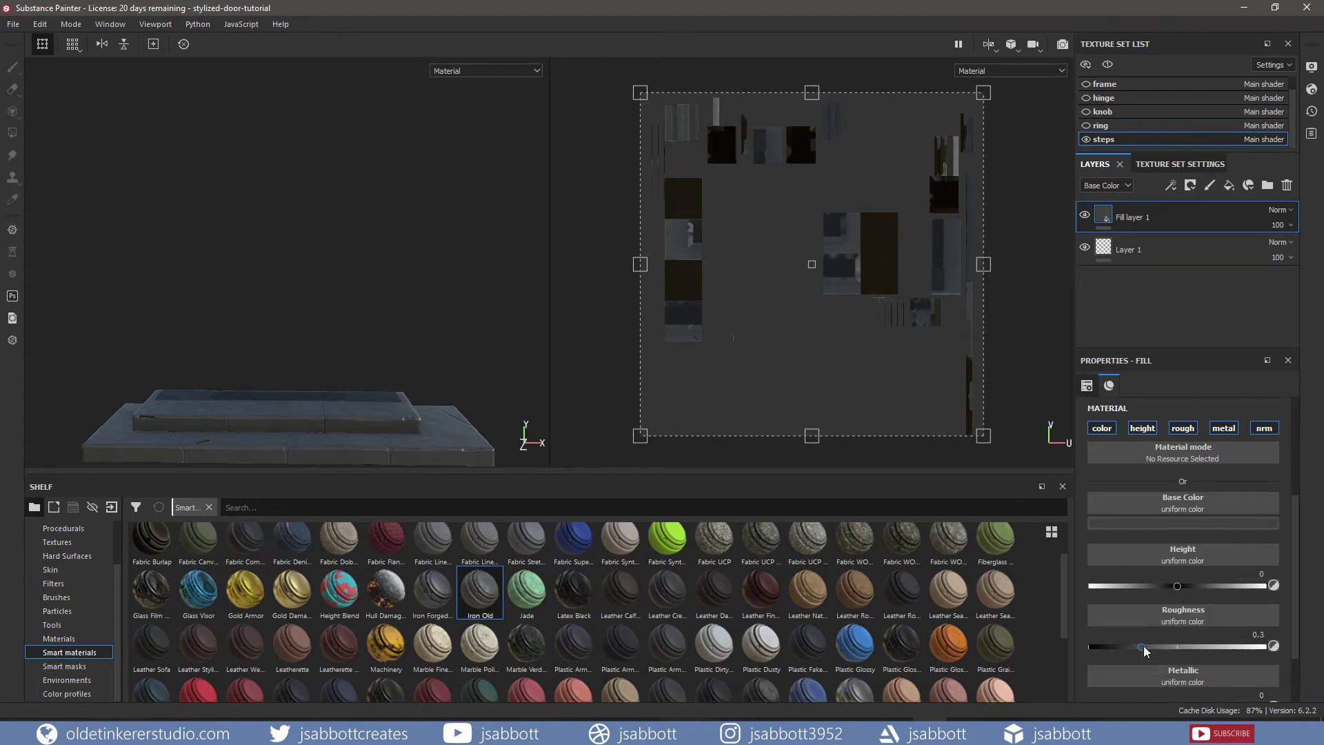
drag(1144, 650, 1223, 649)
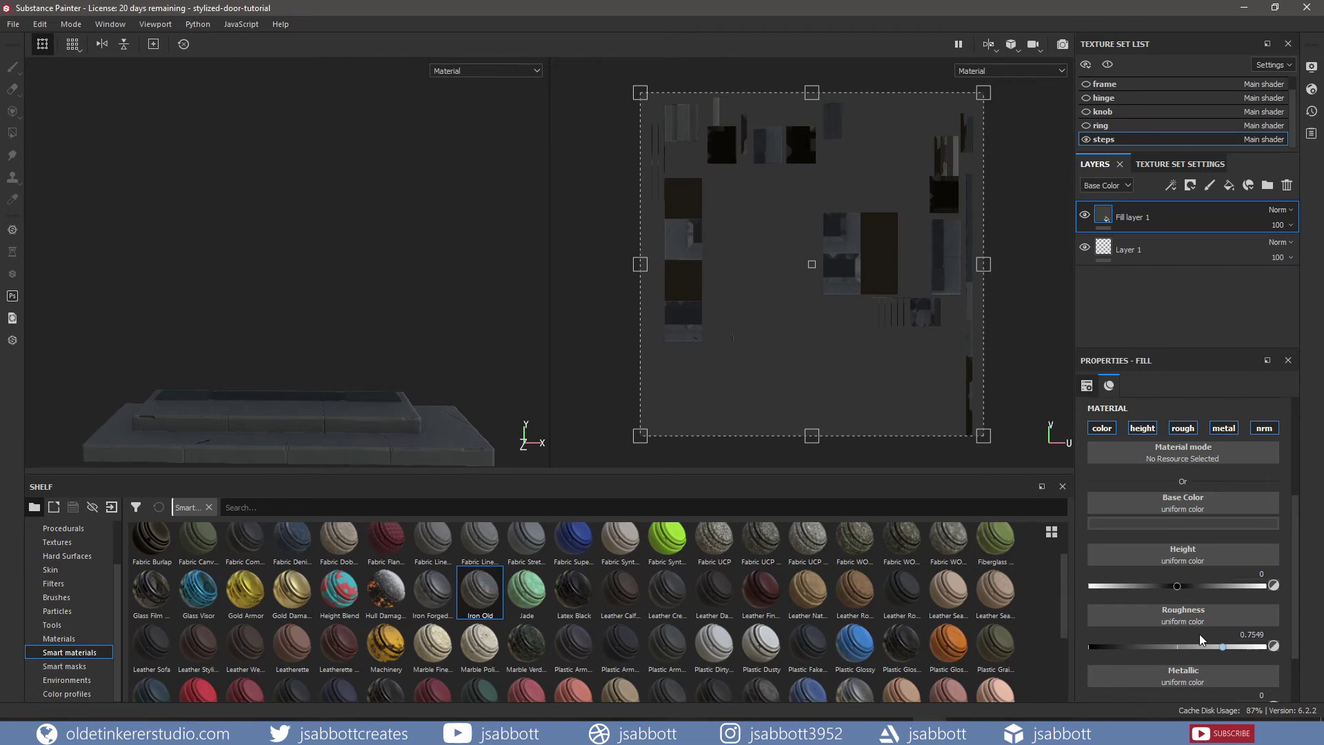
click(1224, 428)
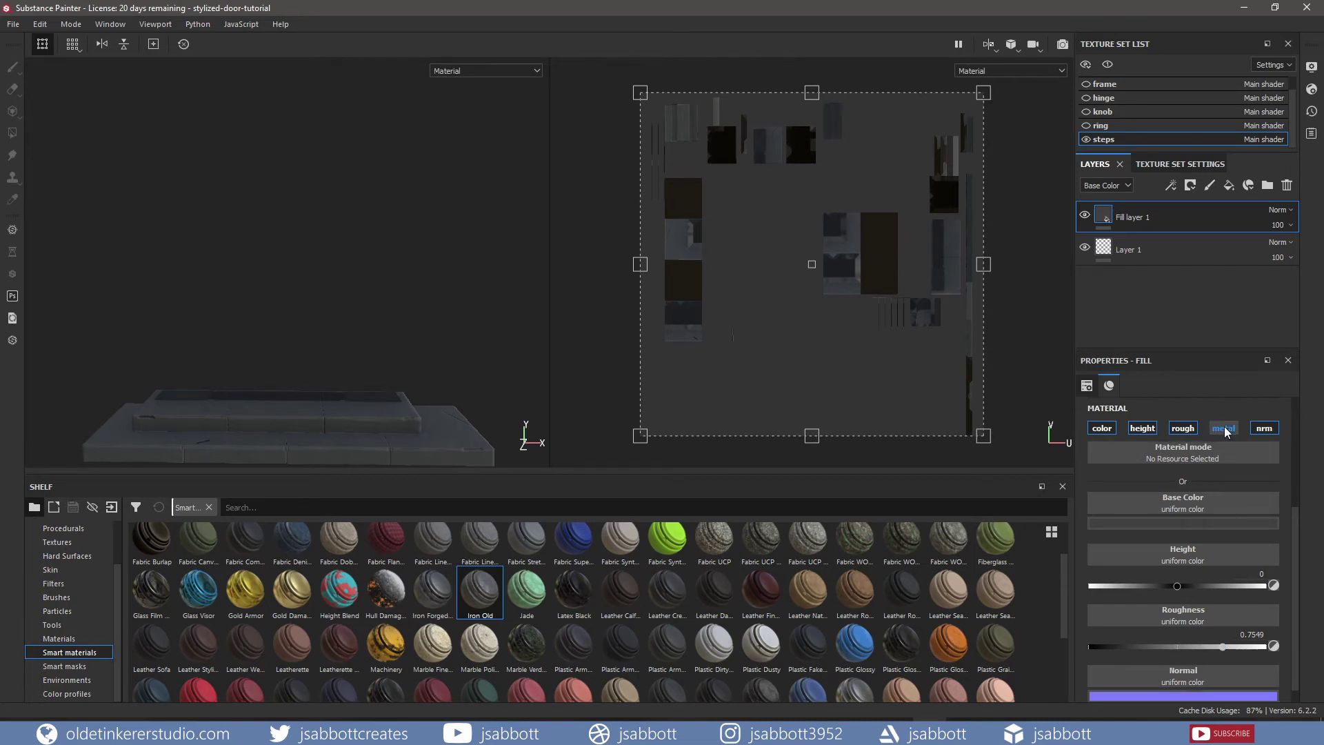
Step: Name the dark fill layer base and add a fill layer named curvature above it, with metallic disabled and roughness raised
click(1230, 186)
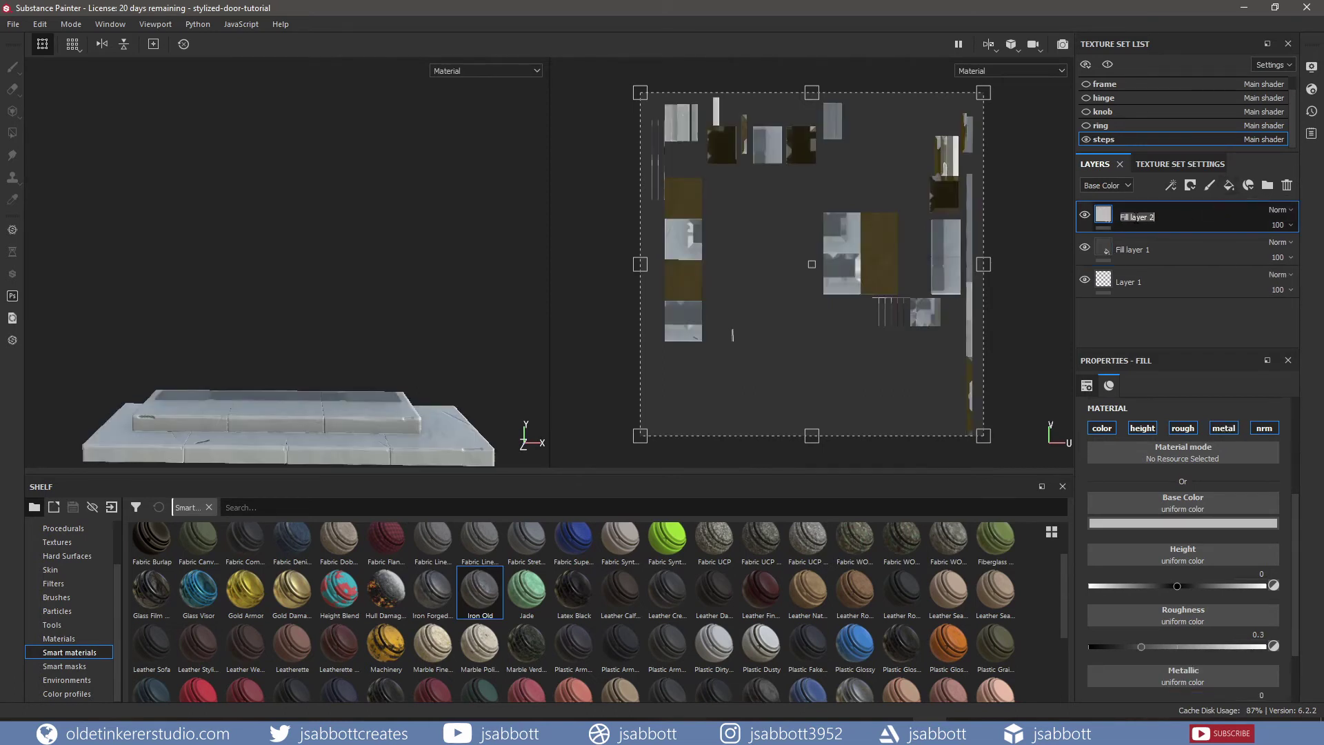
text(curvature)
key(Return)
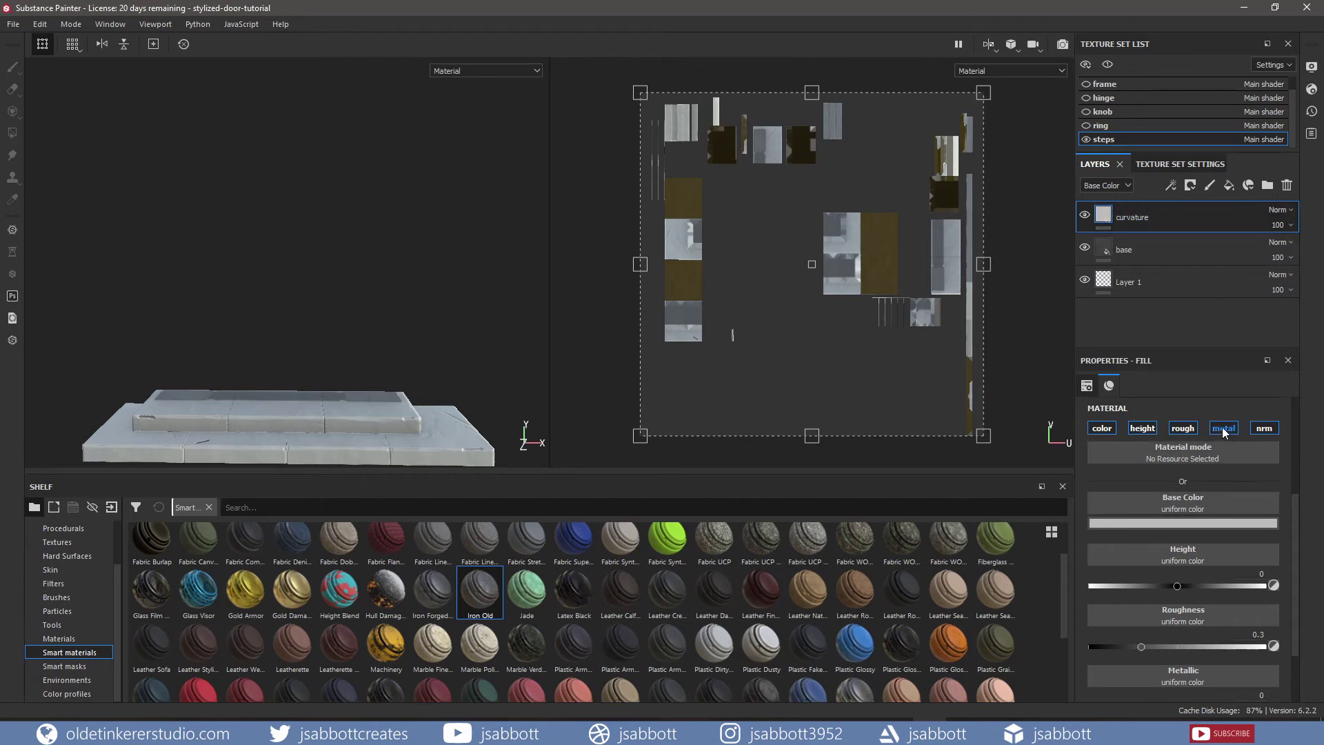
click(1223, 429)
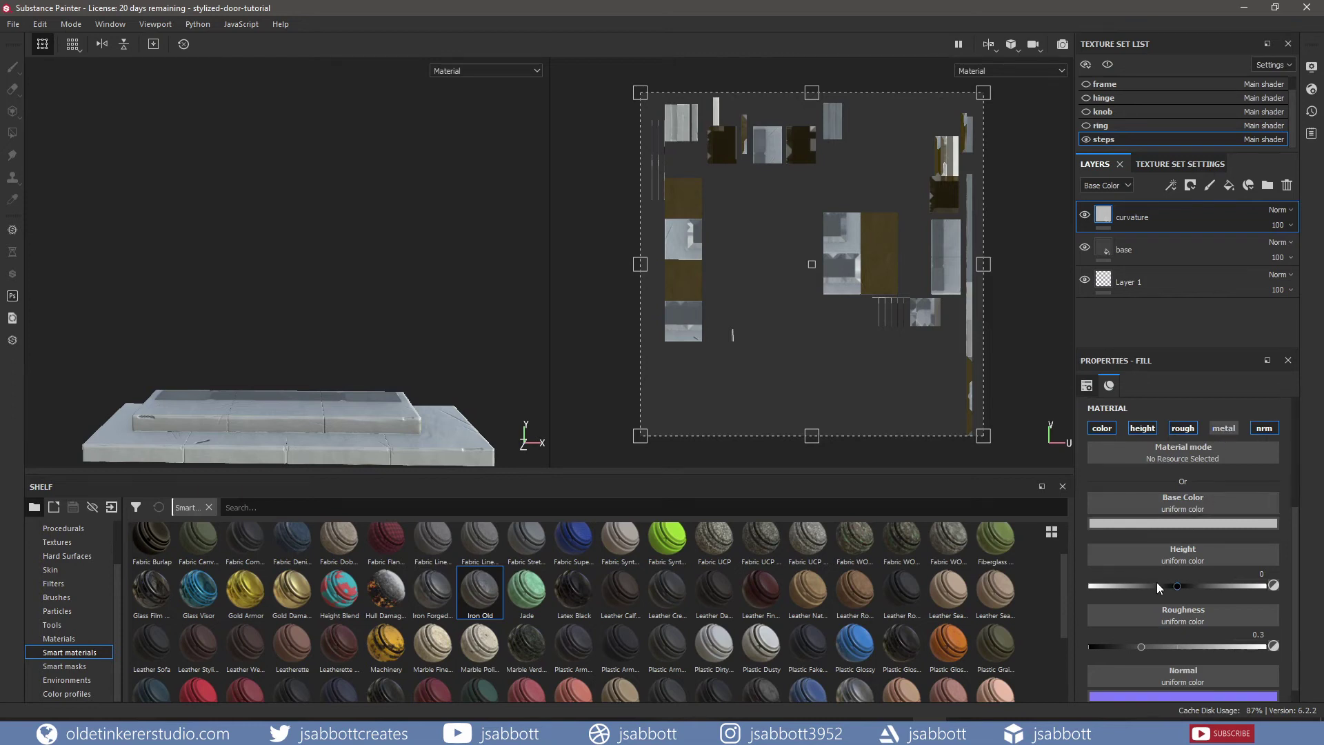
click(1143, 647)
drag(1143, 646, 1181, 646)
Step: Add a black mask to the curvature layer and add an empty generator to that mask
right_click(1175, 221)
click(1186, 23)
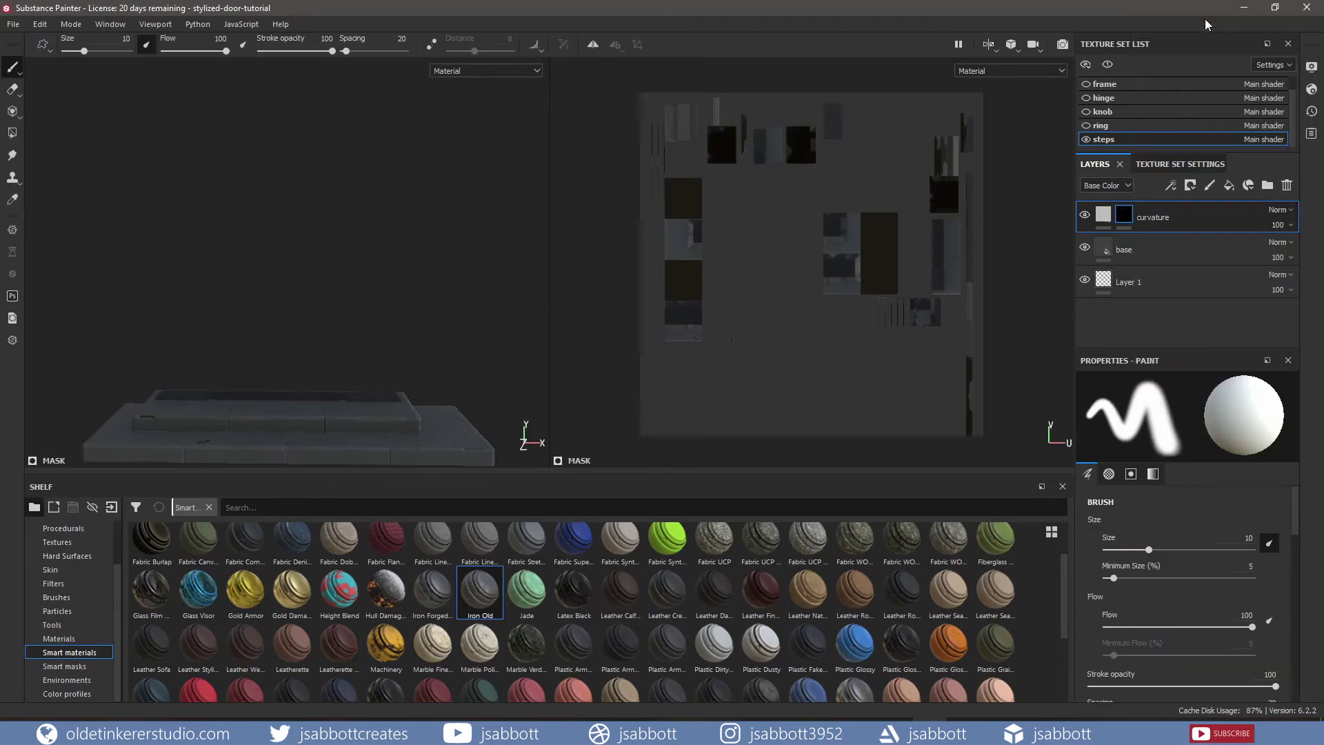
right_click(1126, 219)
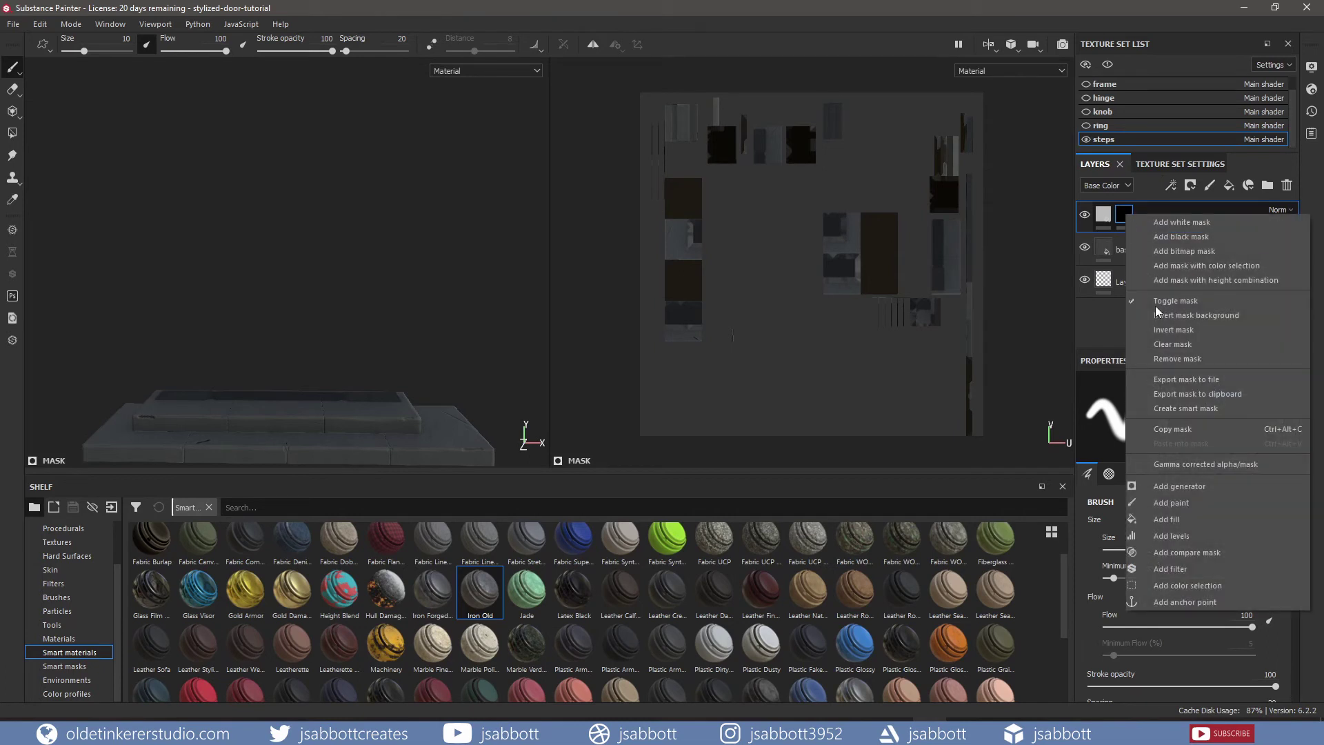
click(1191, 487)
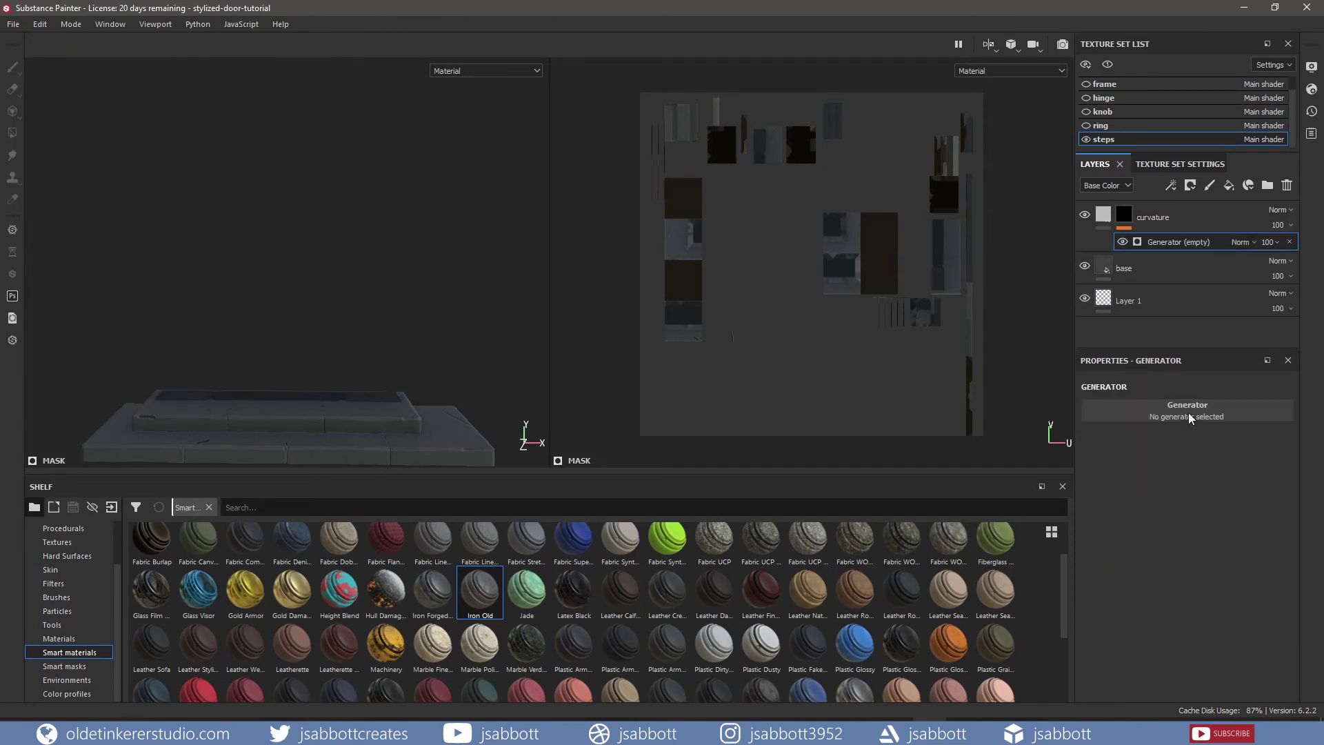
Step: Load the Curvature generator into the curvature layer's mask and set the generator's opacity to 32
click(1188, 414)
text(edge)
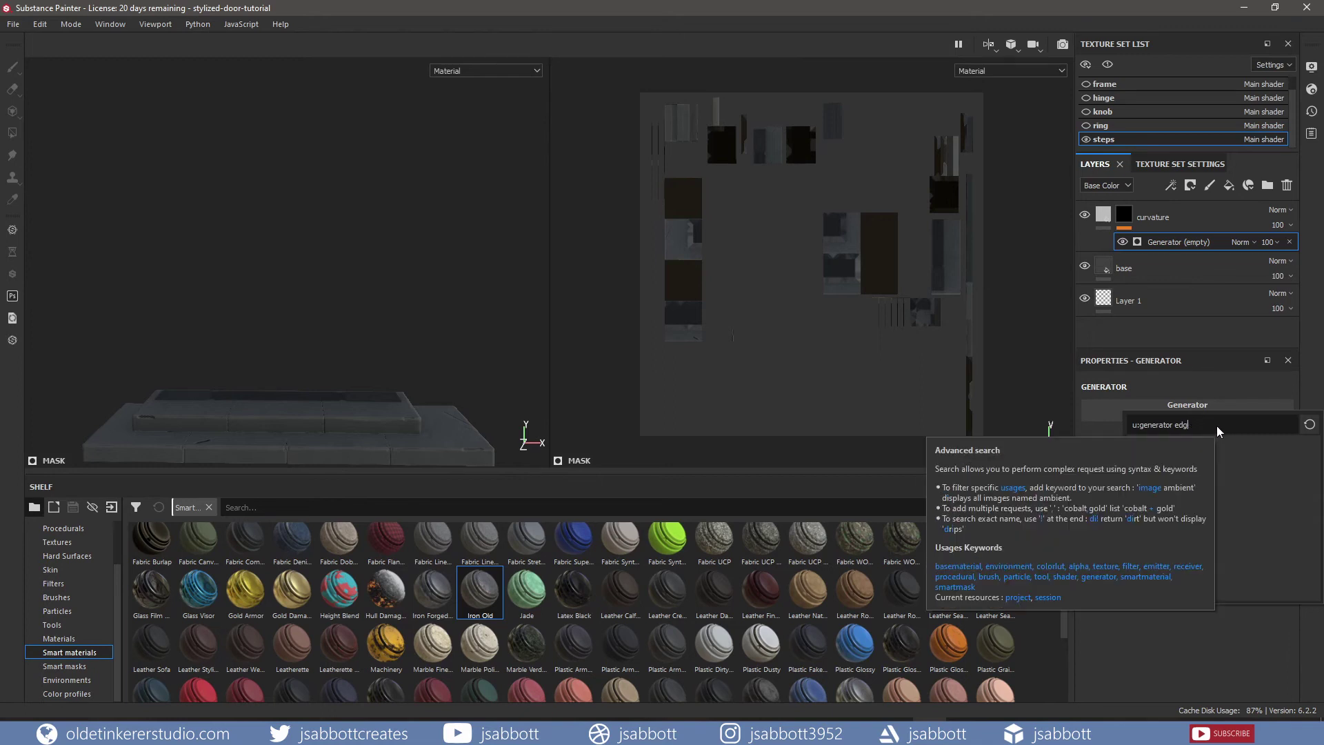
key(BackSpace)
key(BackSpace)
key(BackSpace)
text(curvatu)
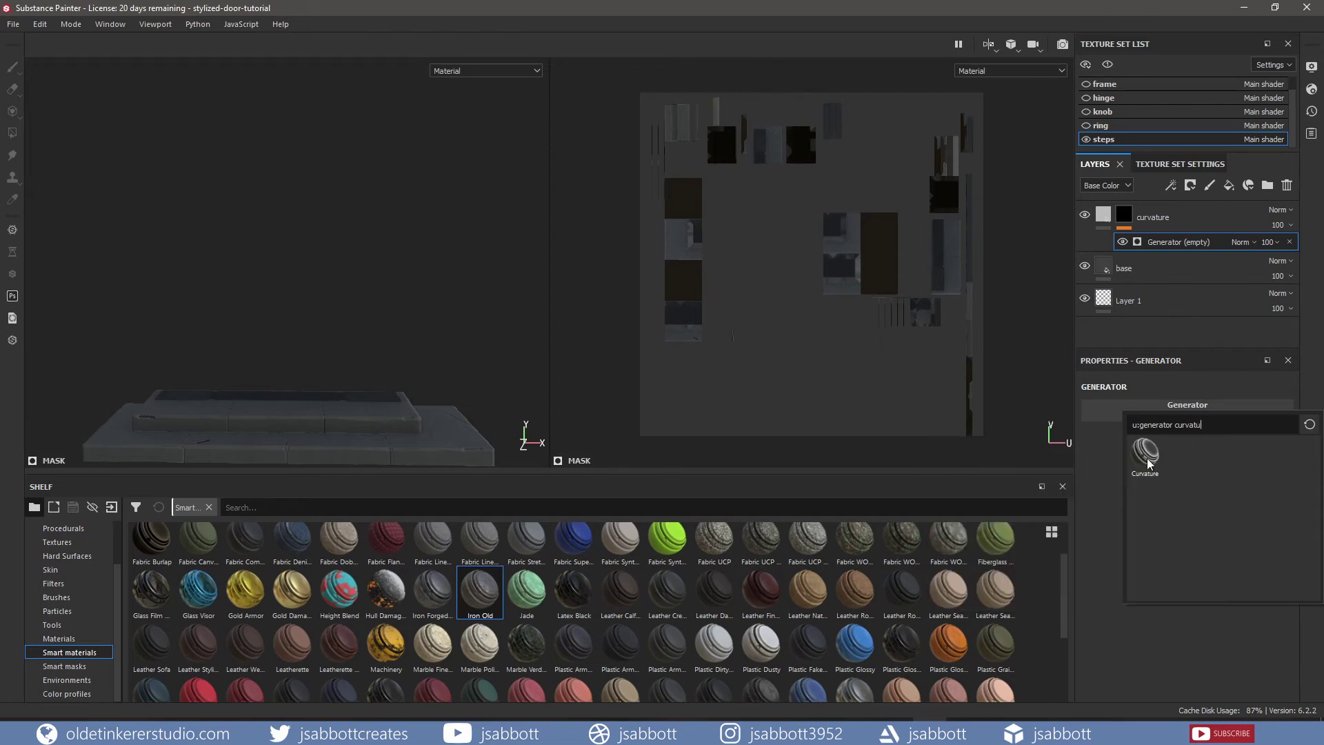
click(1146, 456)
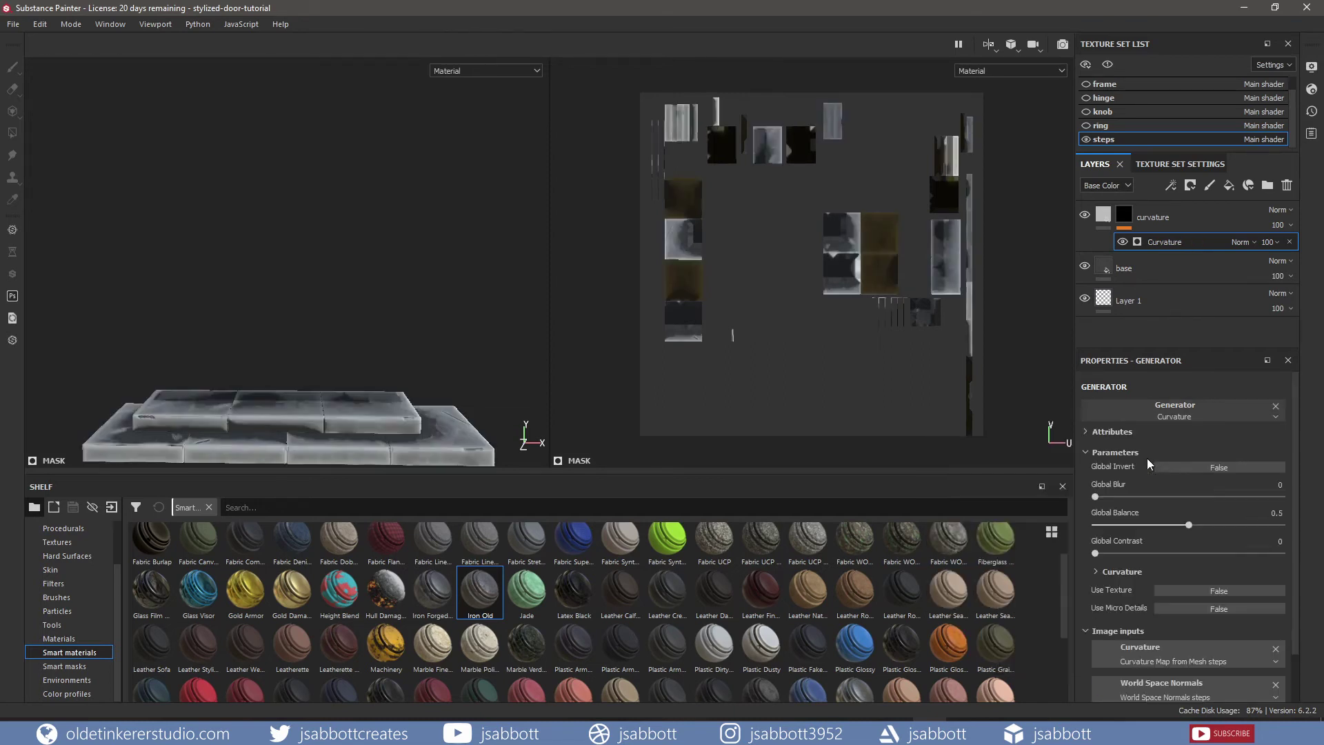
click(1268, 242)
drag(1316, 266, 1278, 275)
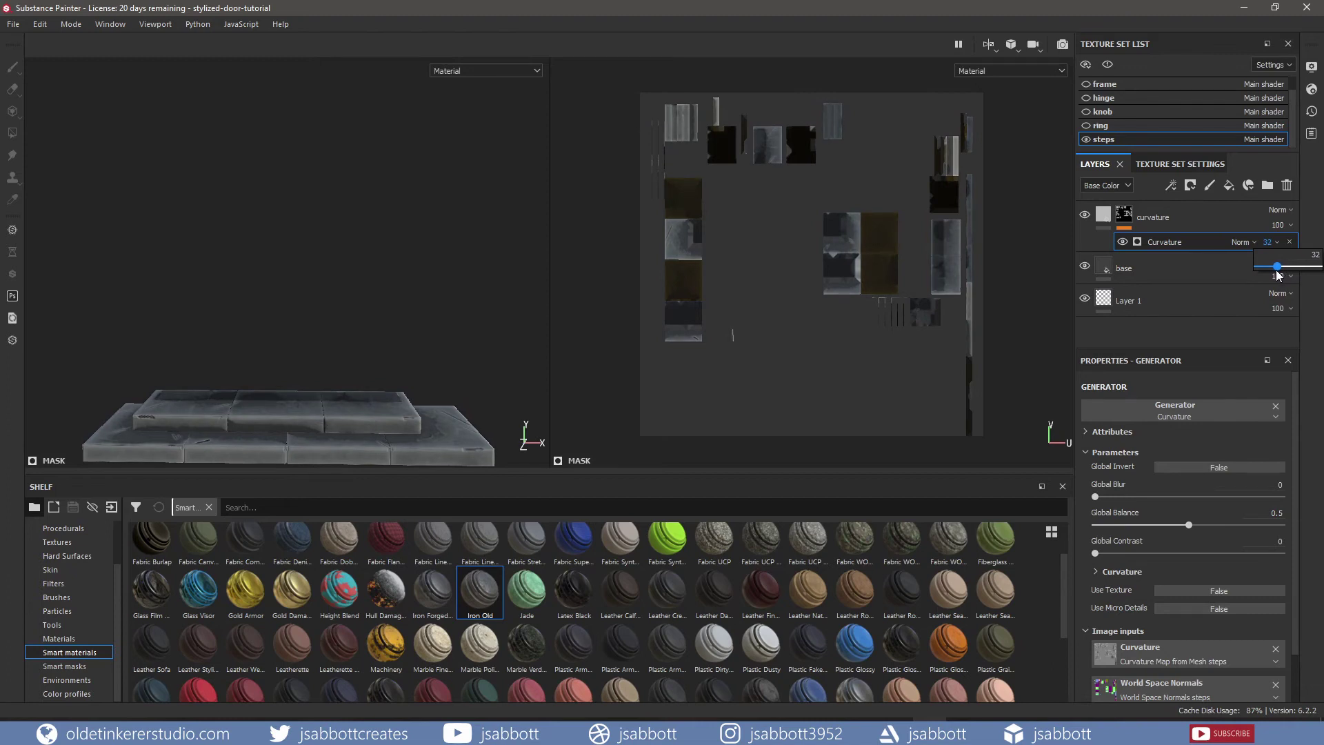
Step: Add a fill layer named dirt above the steps' curvature layer and give it a black mask
click(1231, 216)
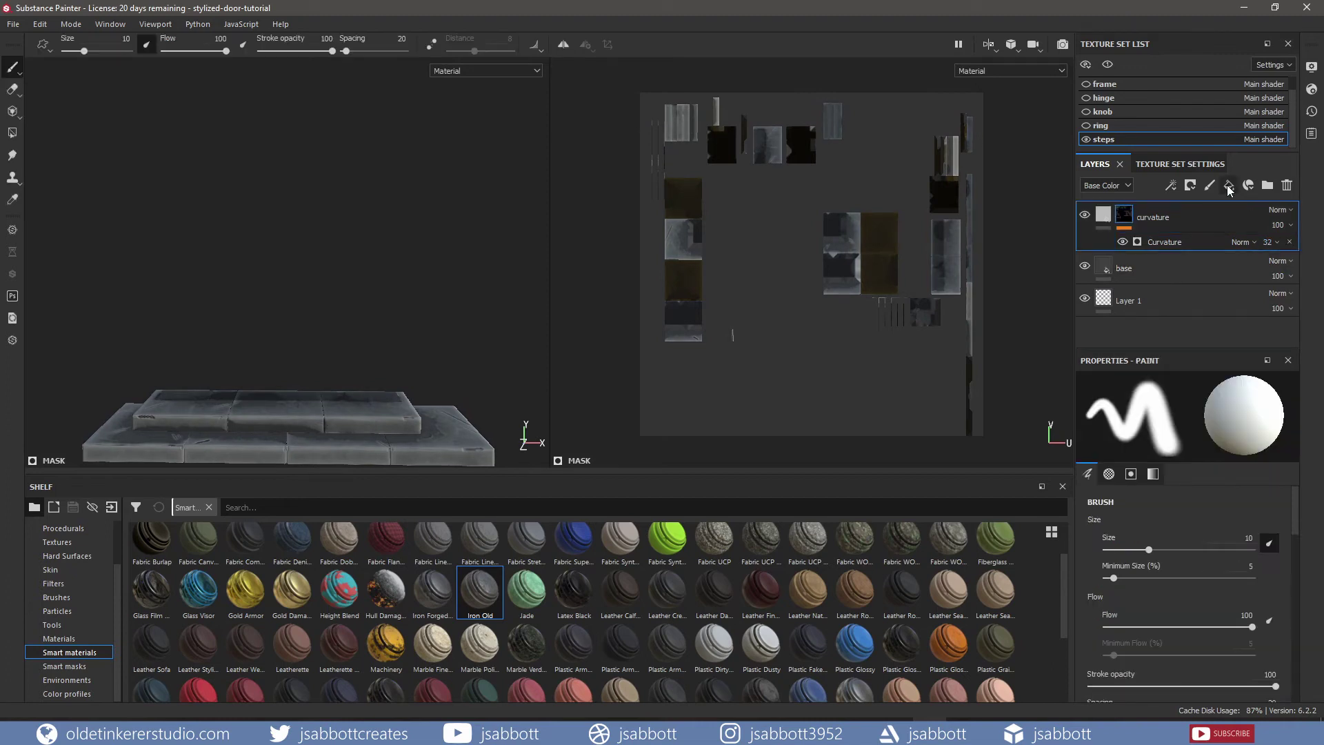
click(1229, 186)
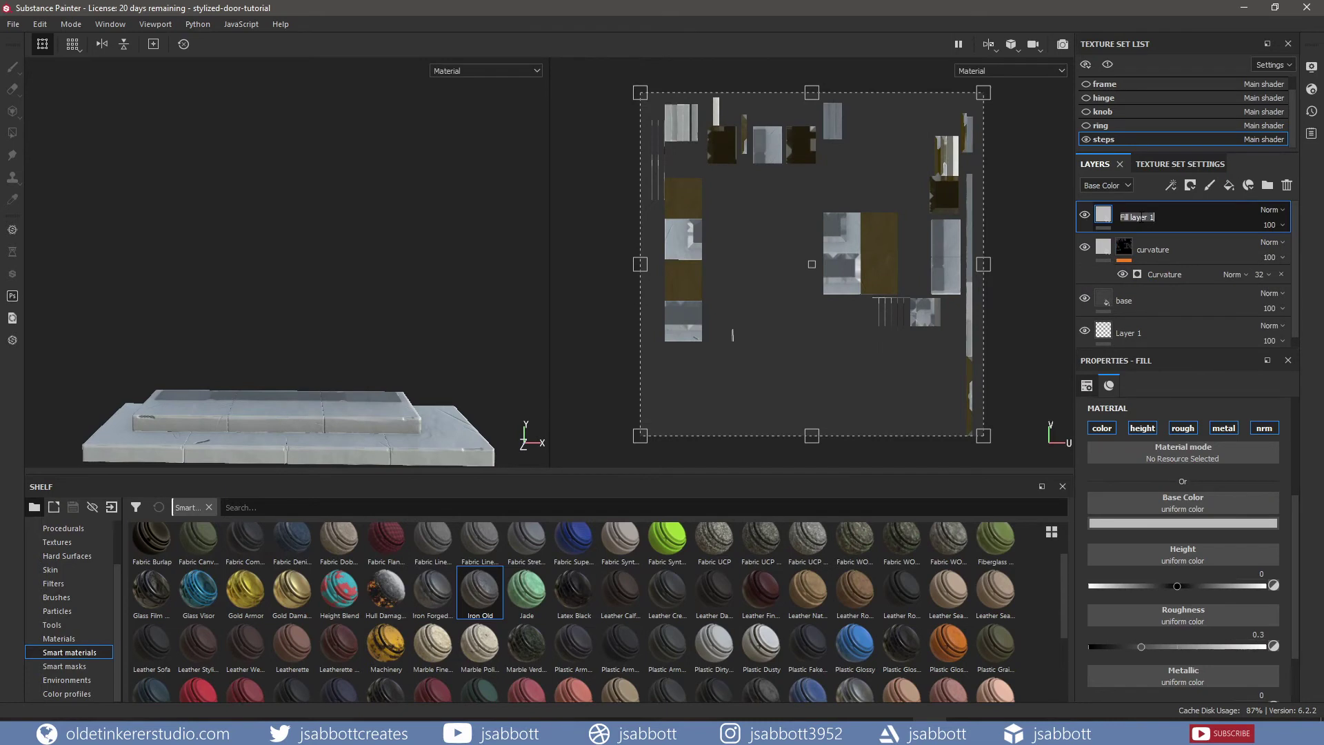
text(dirt)
key(Return)
right_click(1166, 211)
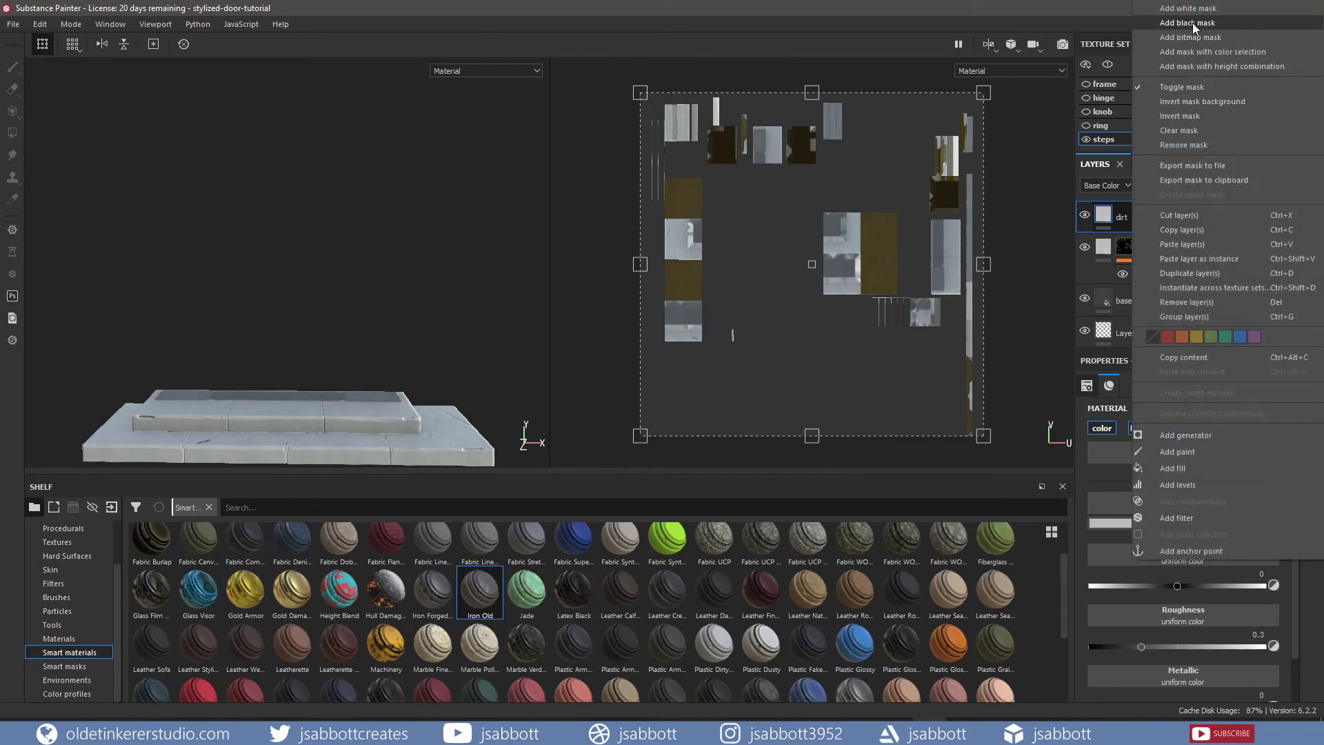
click(1193, 22)
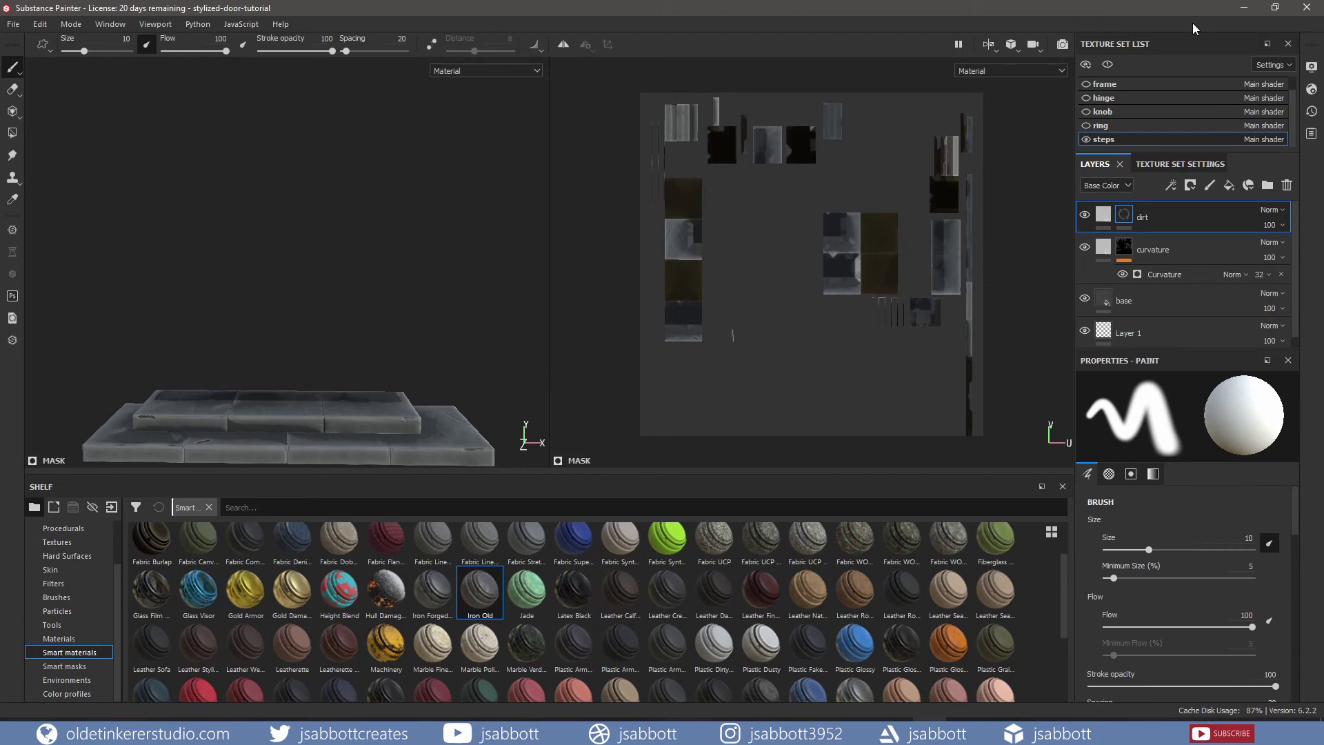
Step: Add a generator to the dirt layer's mask and load the Dirt generator into it
right_click(1126, 221)
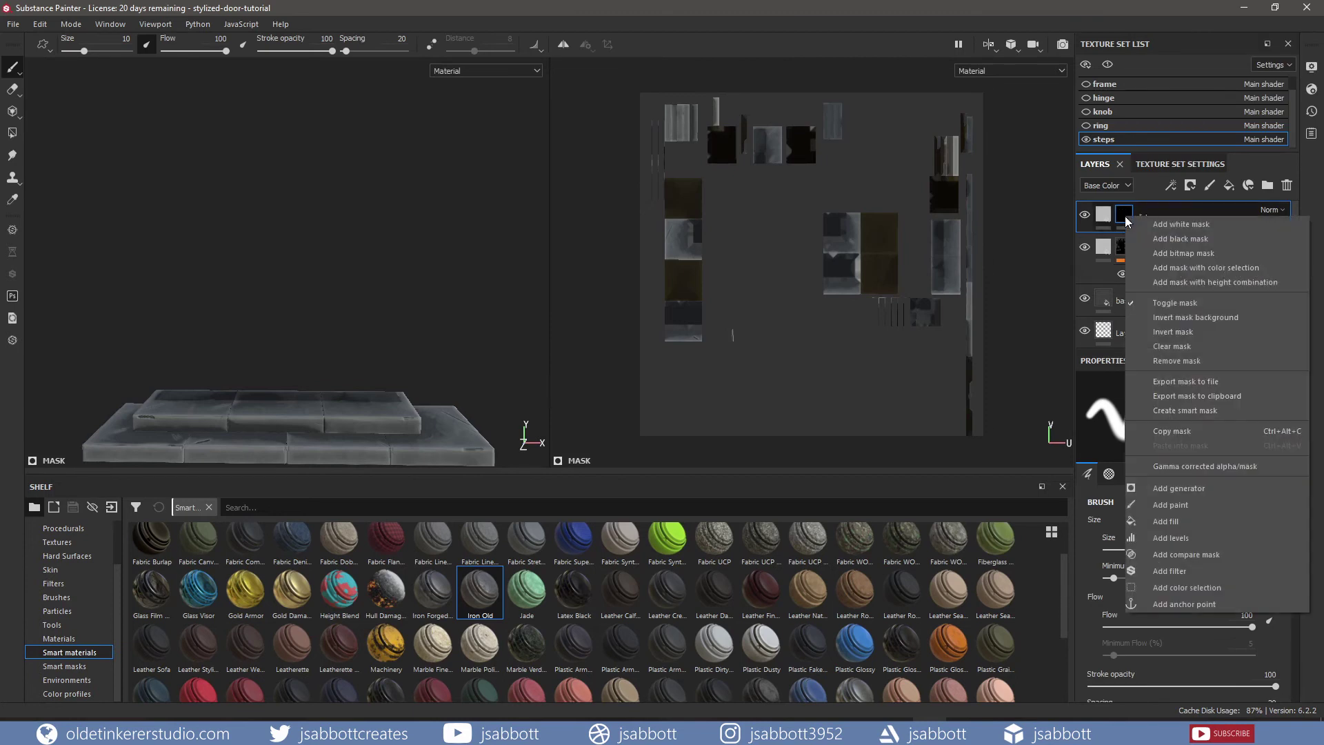
click(1196, 488)
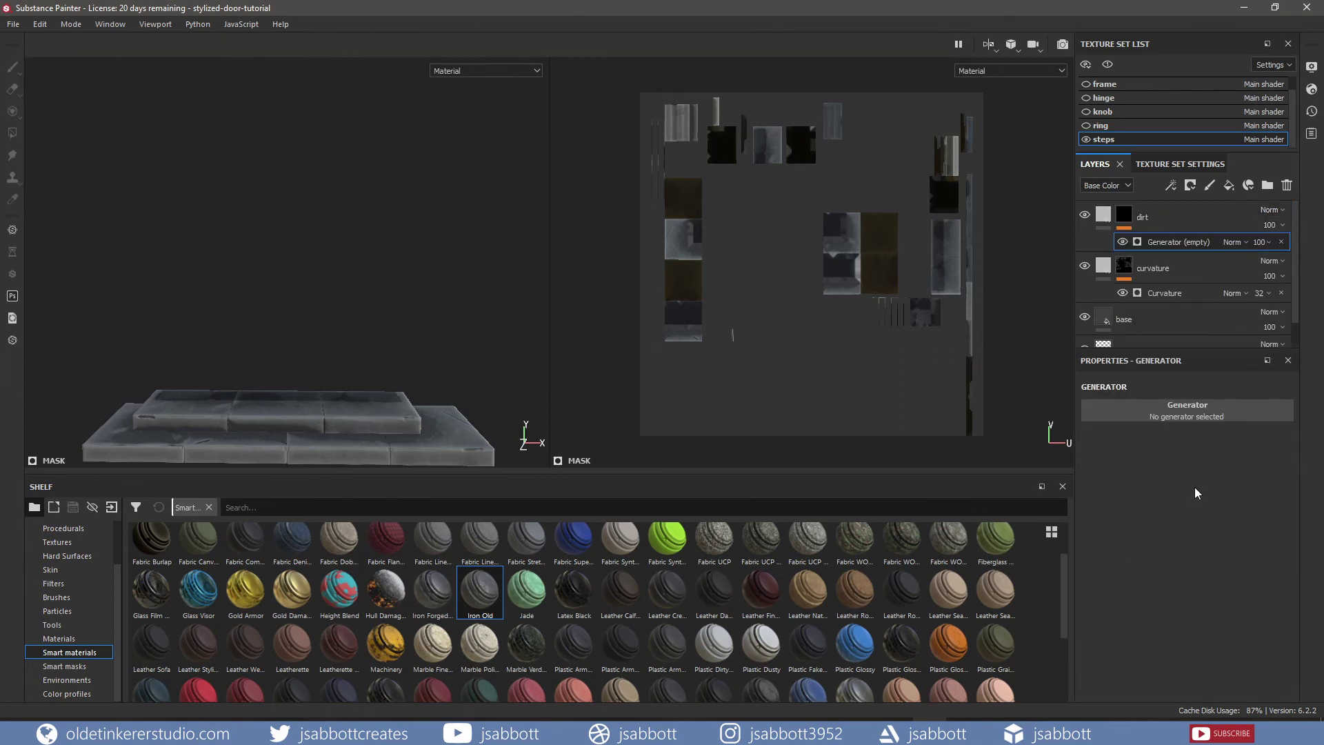
click(1187, 413)
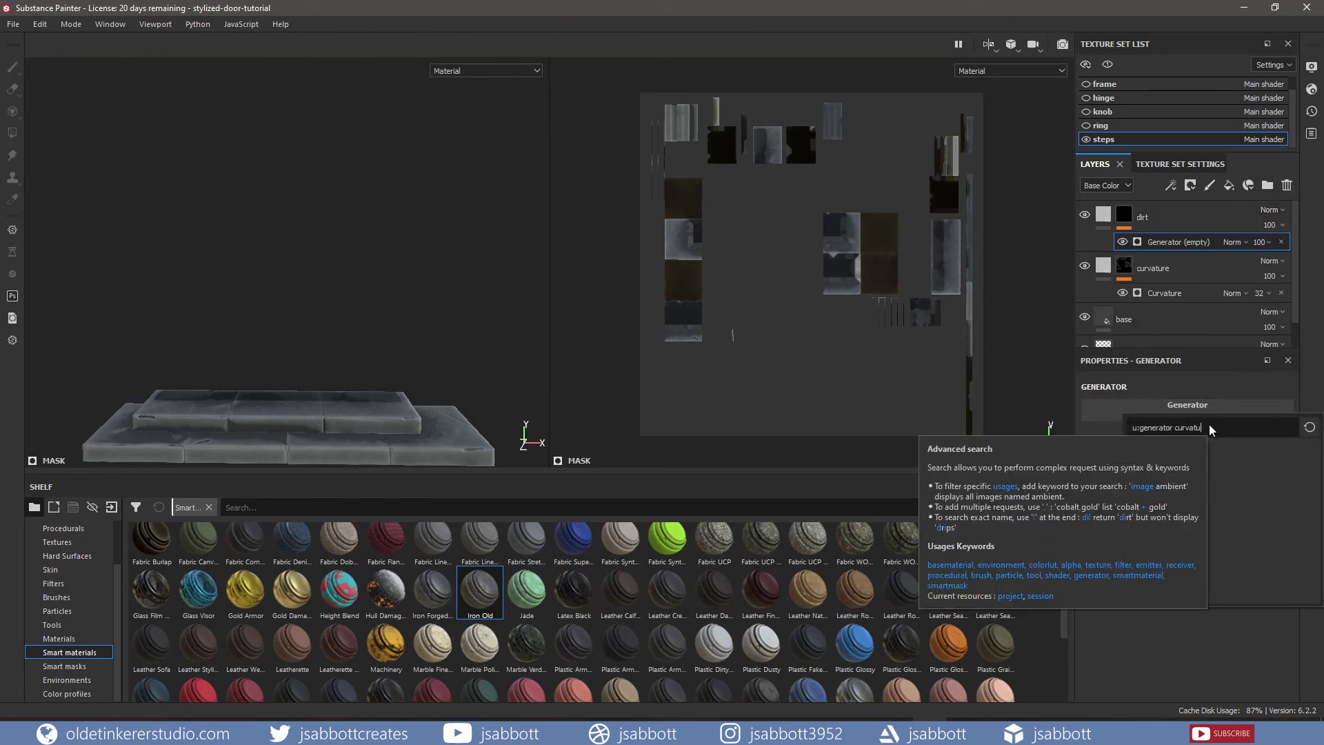
key(BackSpace)
key(BackSpace)
key(BackSpace)
key(BackSpace)
key(BackSpace)
key(BackSpace)
text(dir)
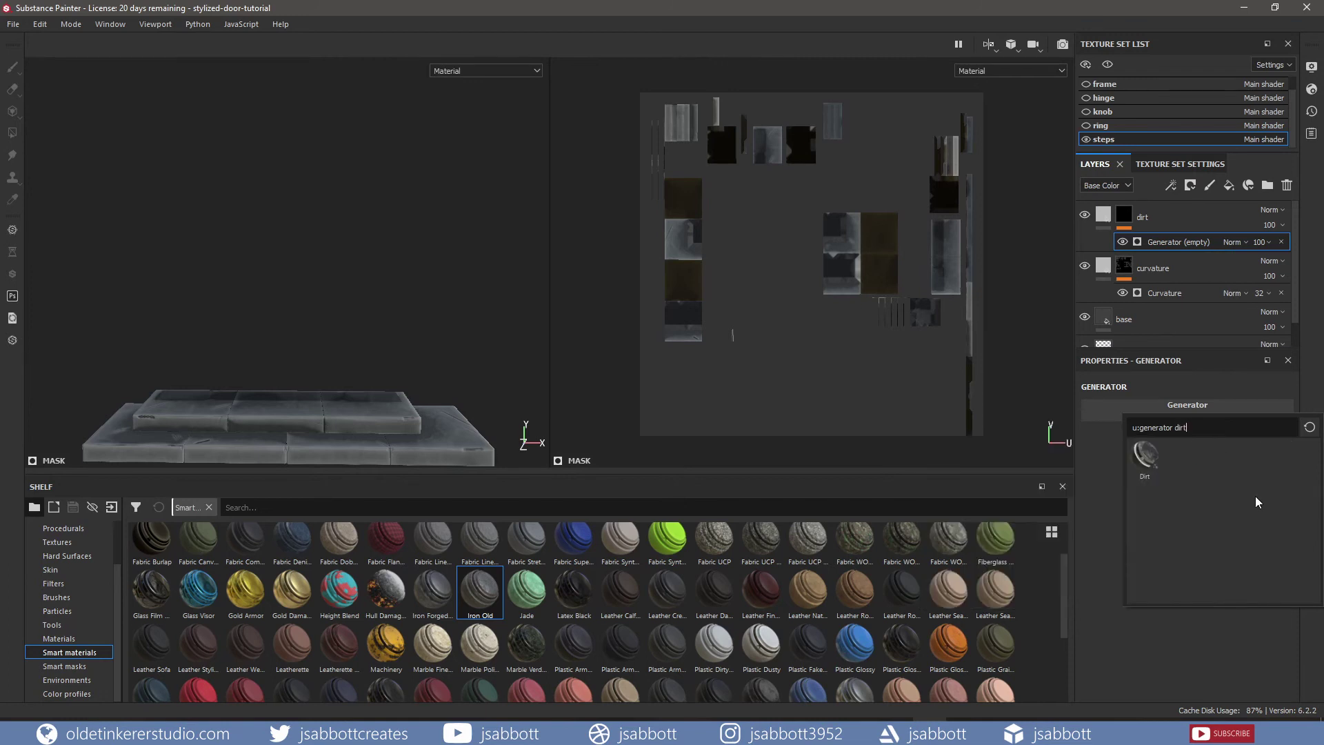
click(1145, 457)
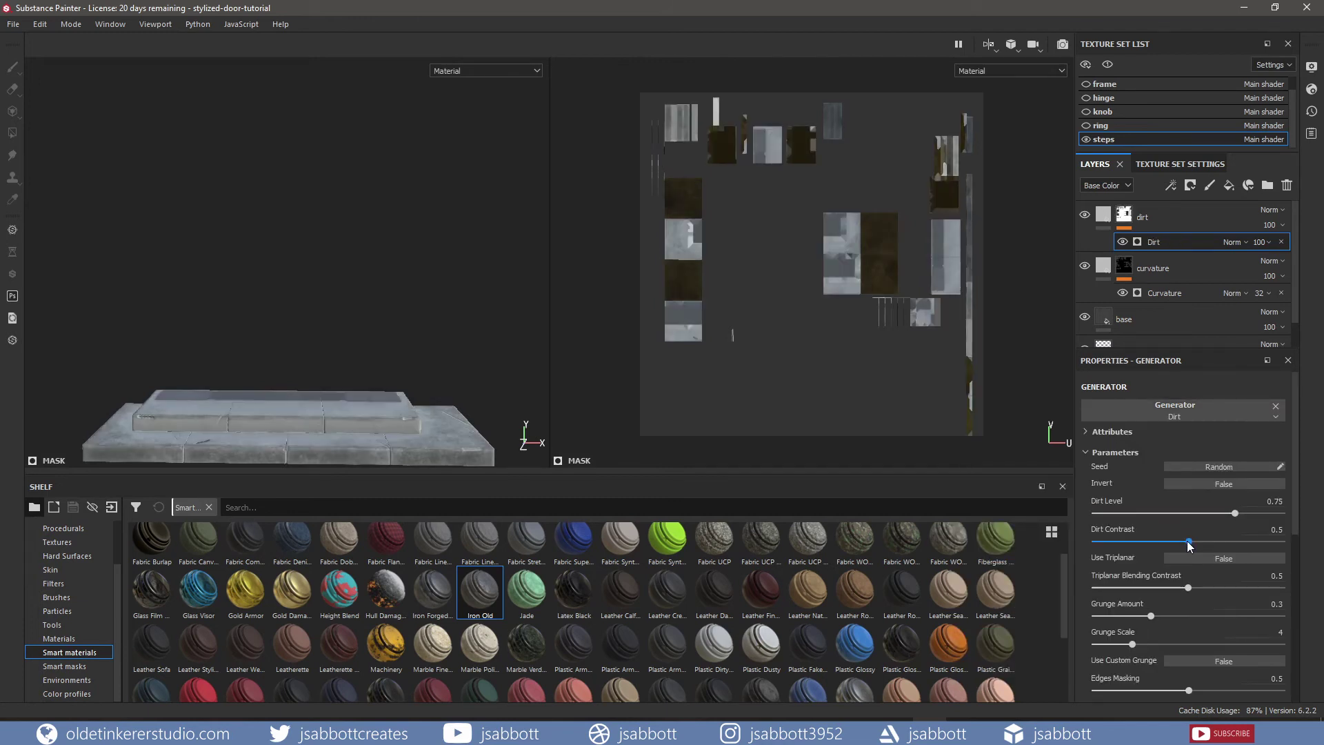
Step: Set the Dirt generator's dirt contrast to 0.8, grunge scale to 5 and edges masking to 0.58
drag(1188, 541, 1243, 537)
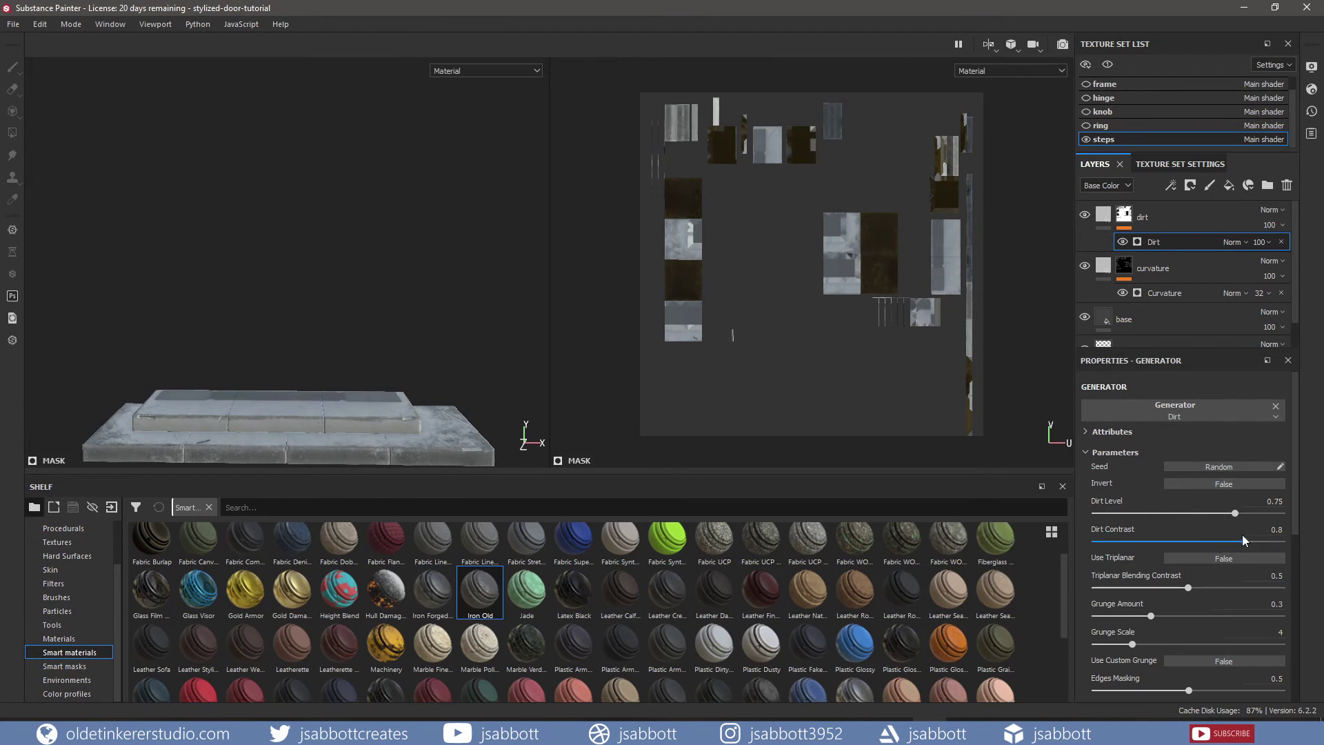
drag(1134, 644, 1146, 644)
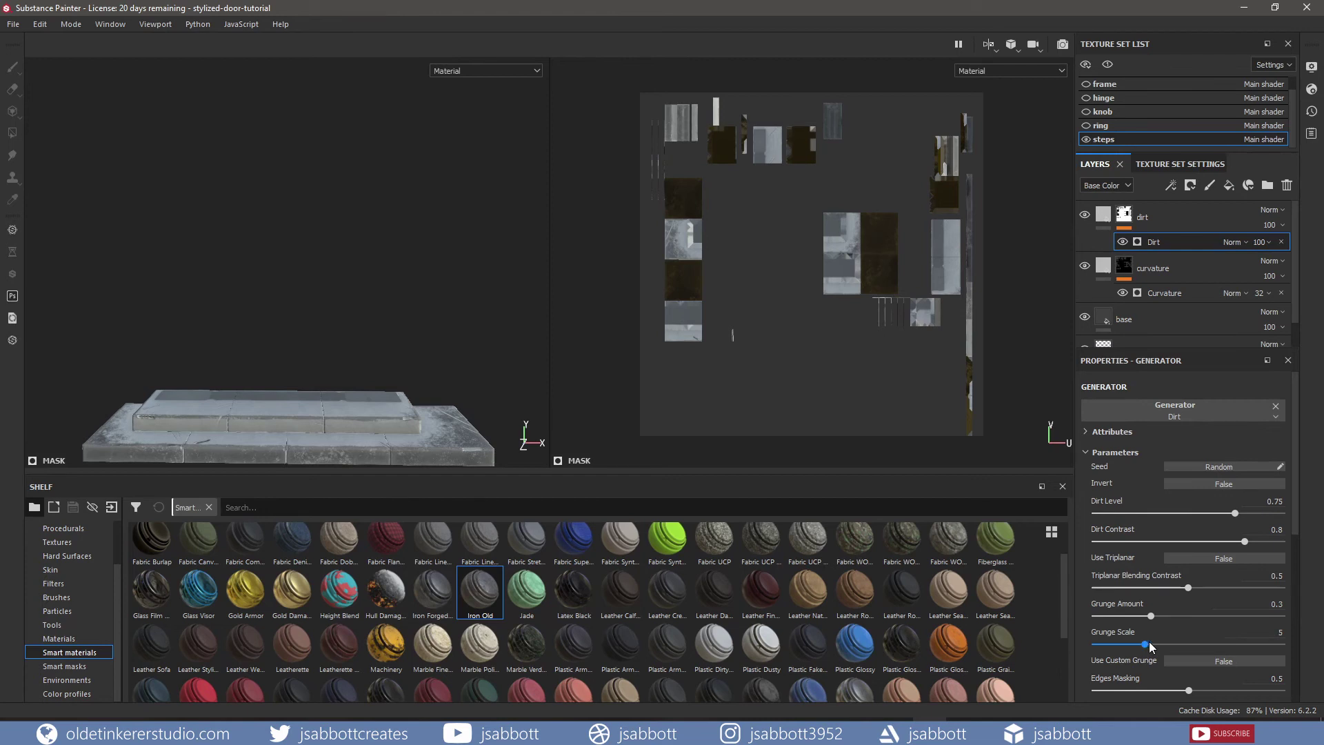
scroll(1168, 639, down, 1)
drag(1188, 649, 1203, 650)
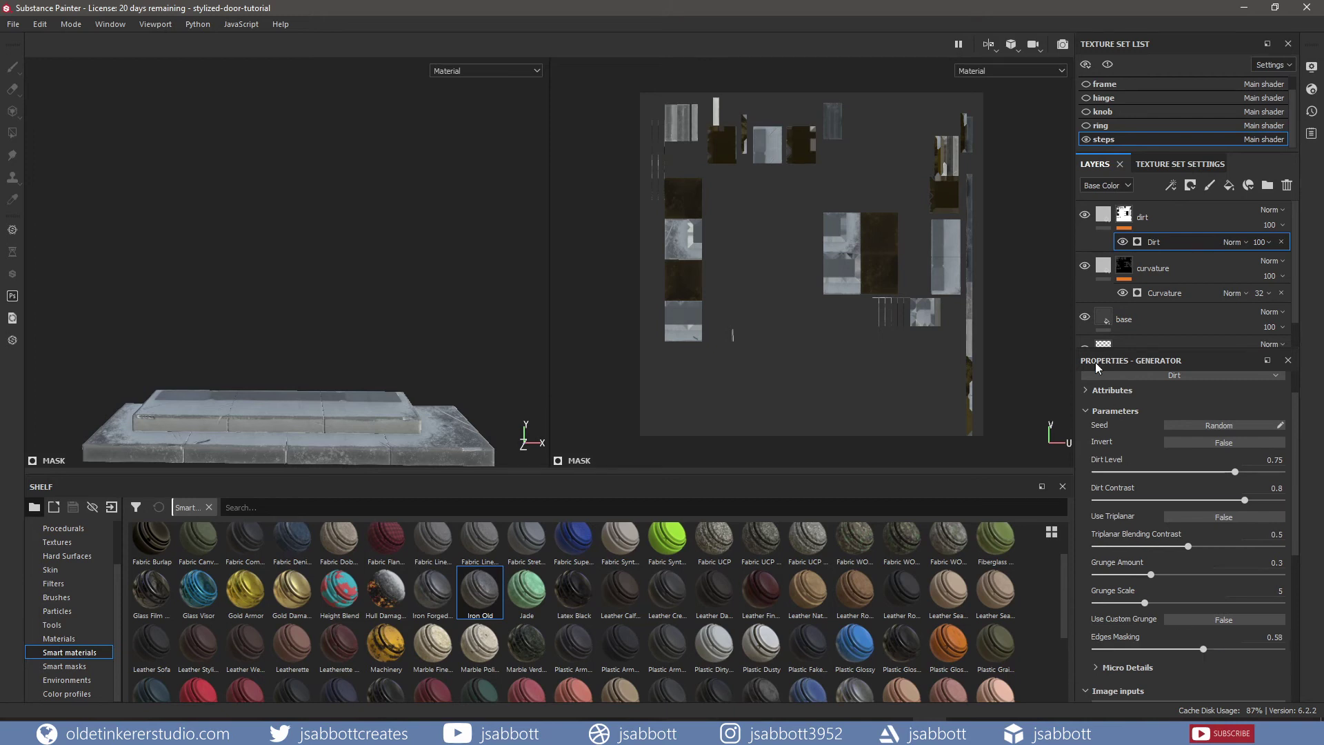
Step: Hide the steps texture set, then show the frame texture set and make it the active one
click(1085, 140)
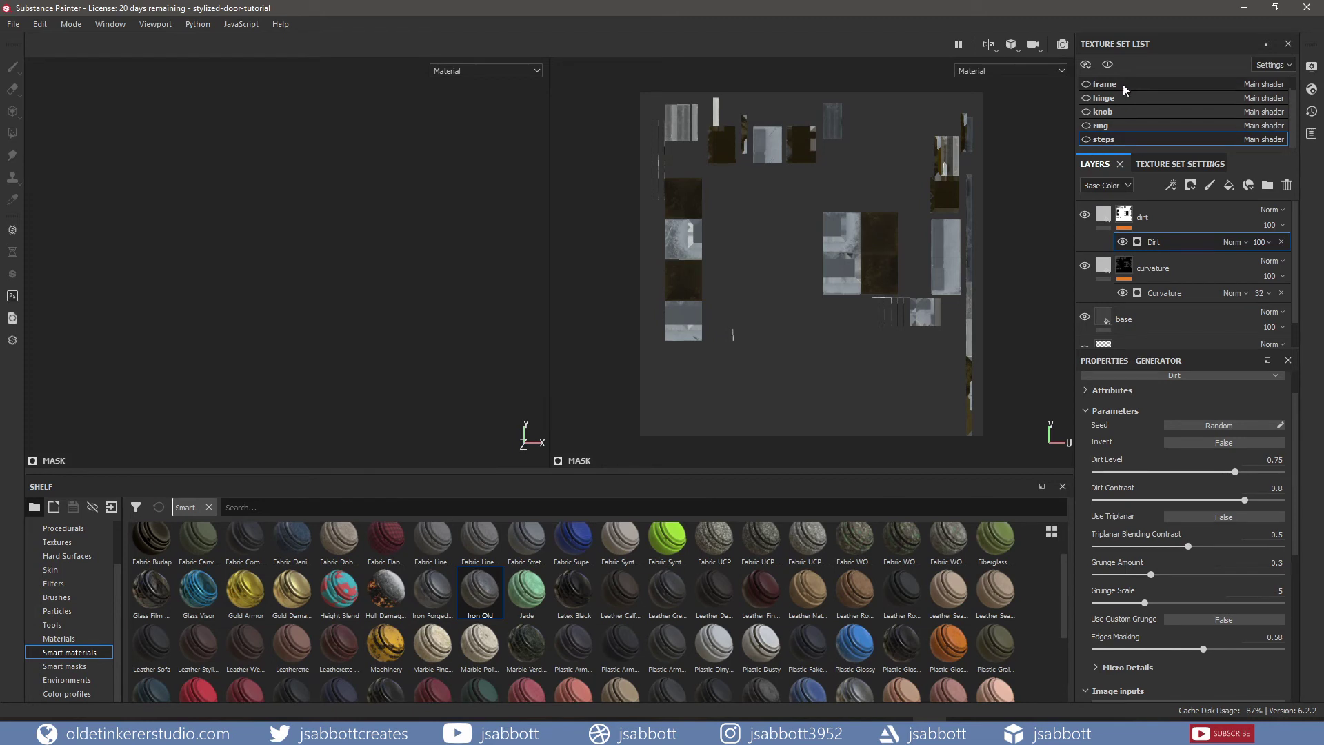
click(1086, 84)
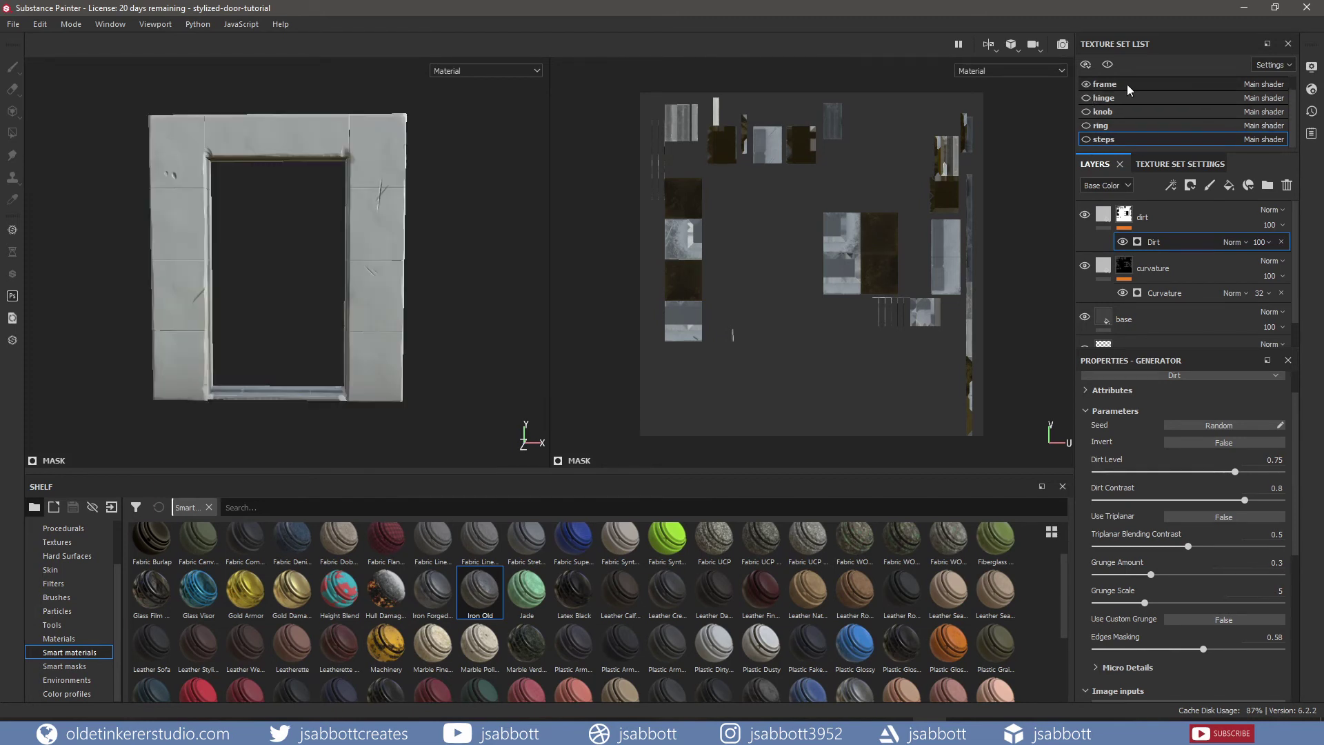
click(1128, 84)
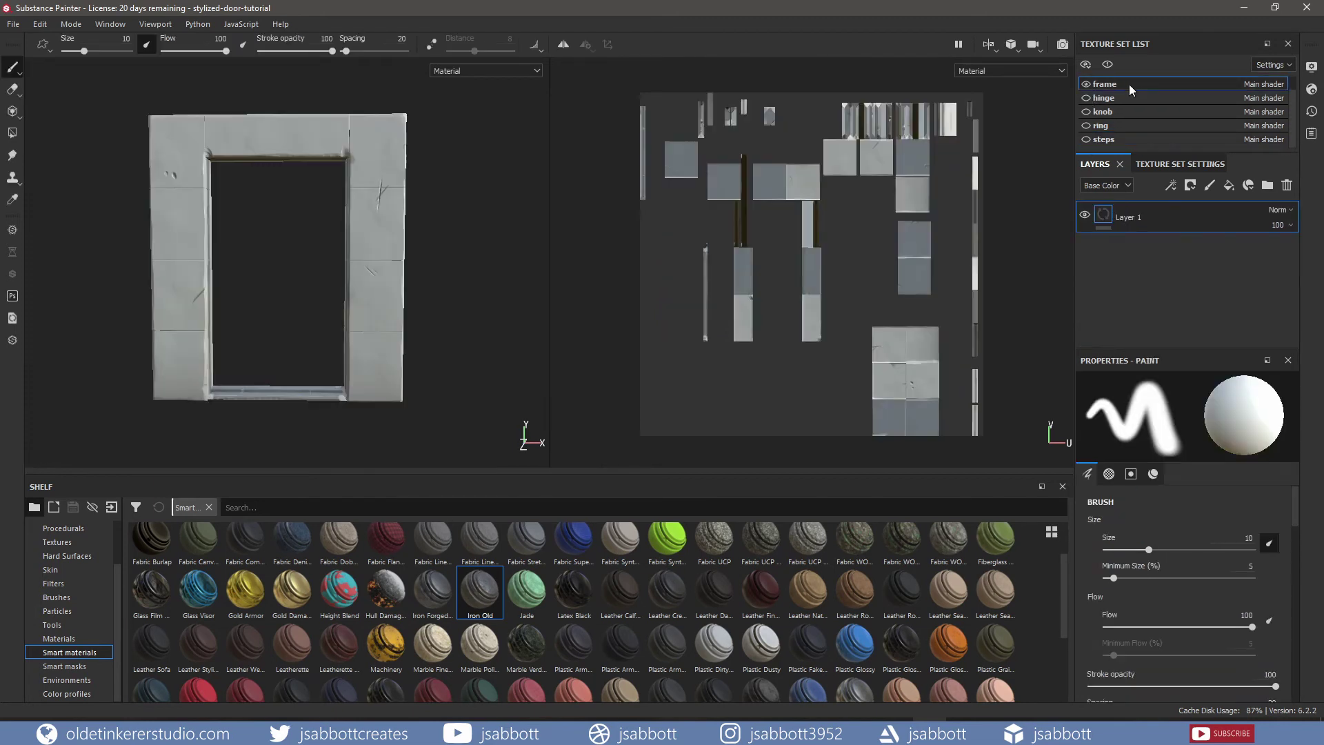
Step: Add a fill layer named base to the frame with a 0.195 grey base color and roughness 0.7782
click(1228, 187)
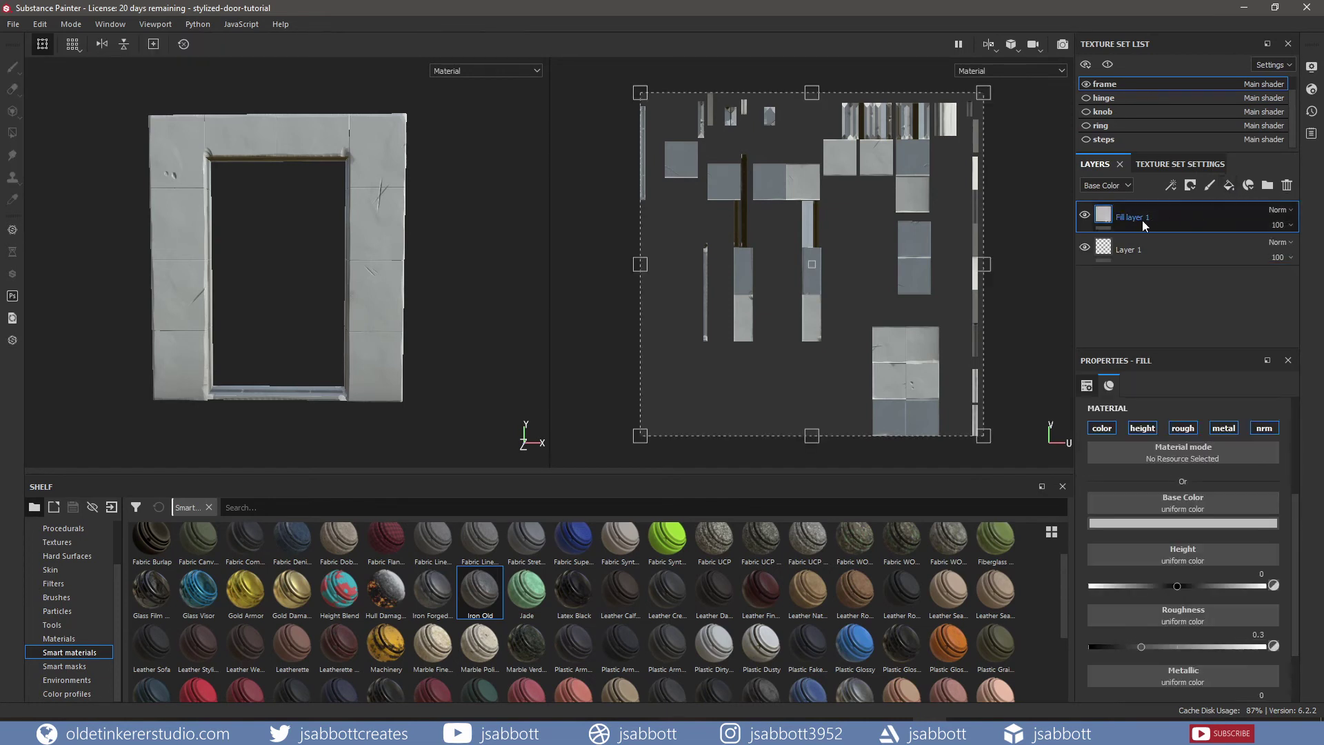
double_click(1137, 218)
text(base)
key(Return)
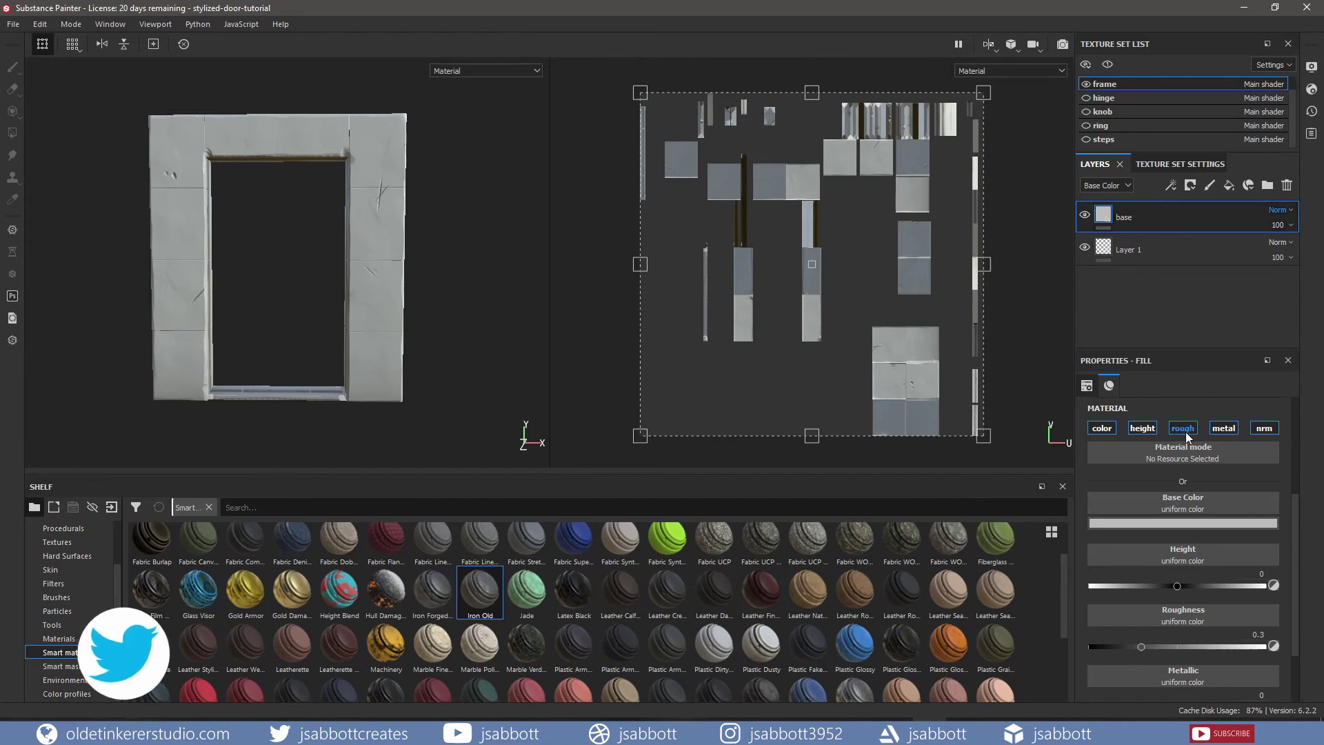
click(1160, 523)
drag(1137, 584, 1136, 613)
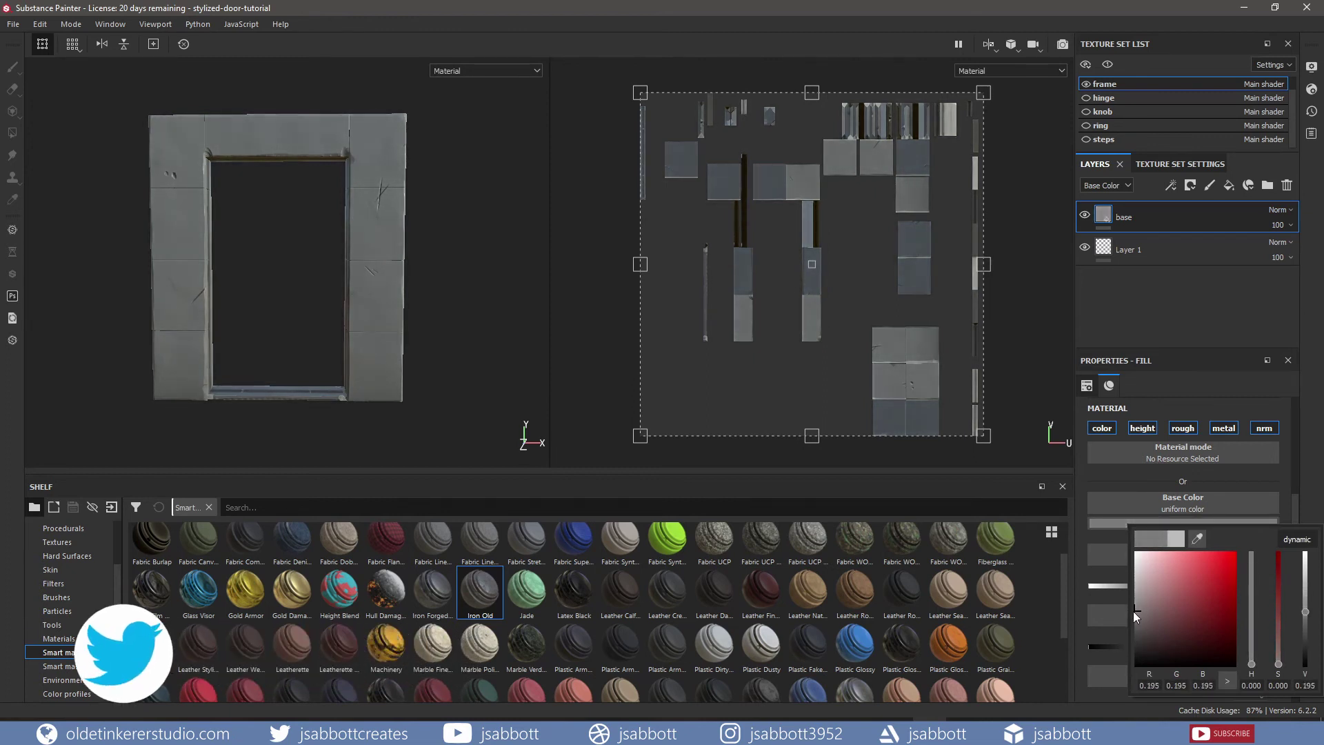
click(1190, 318)
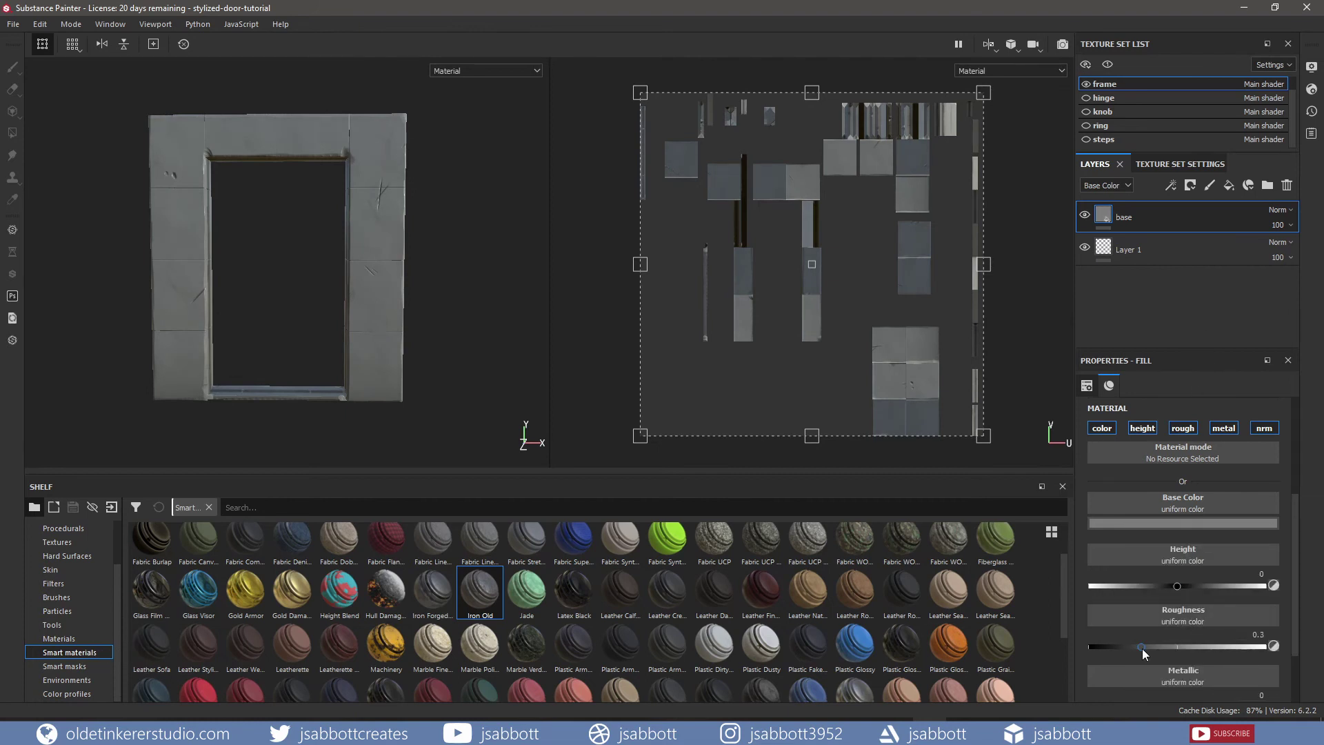
drag(1142, 649, 1227, 648)
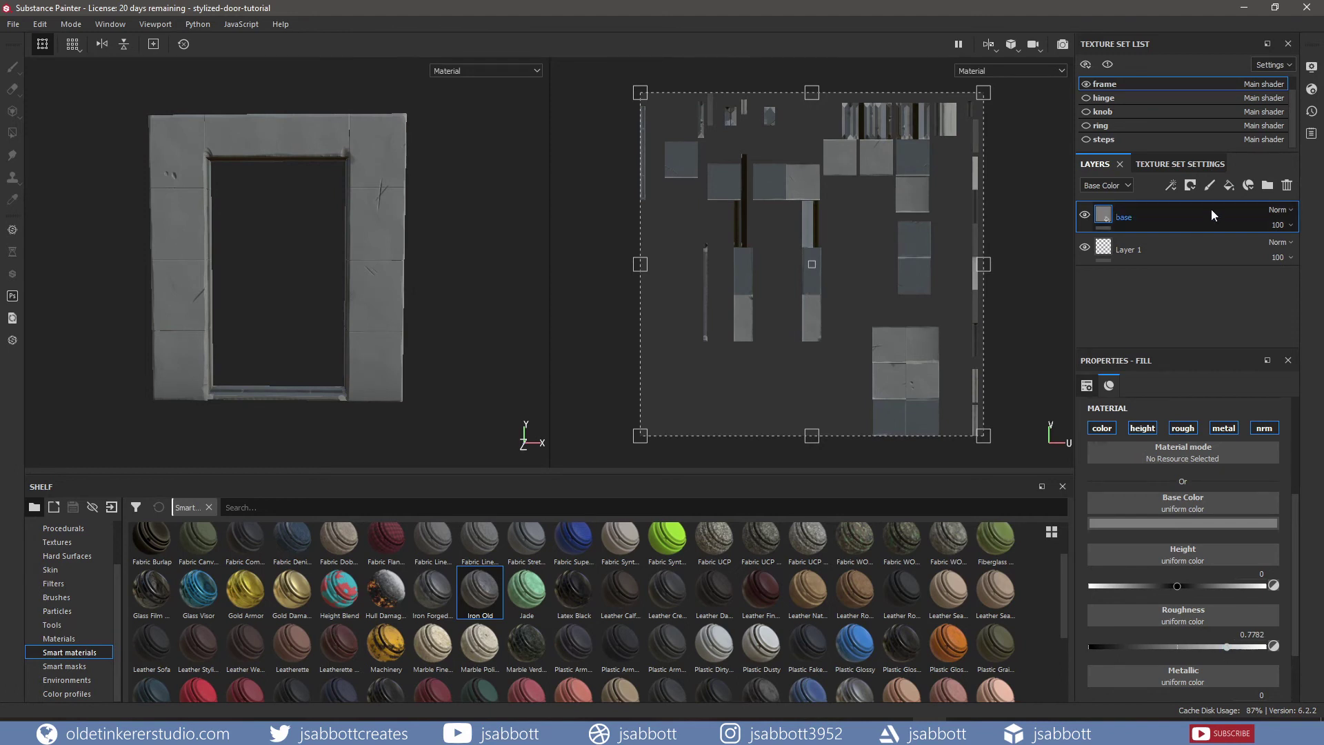
Step: Add a fill layer named curvature above the frame's base, with the metallic channel disabled and roughness 0.7782
click(1228, 184)
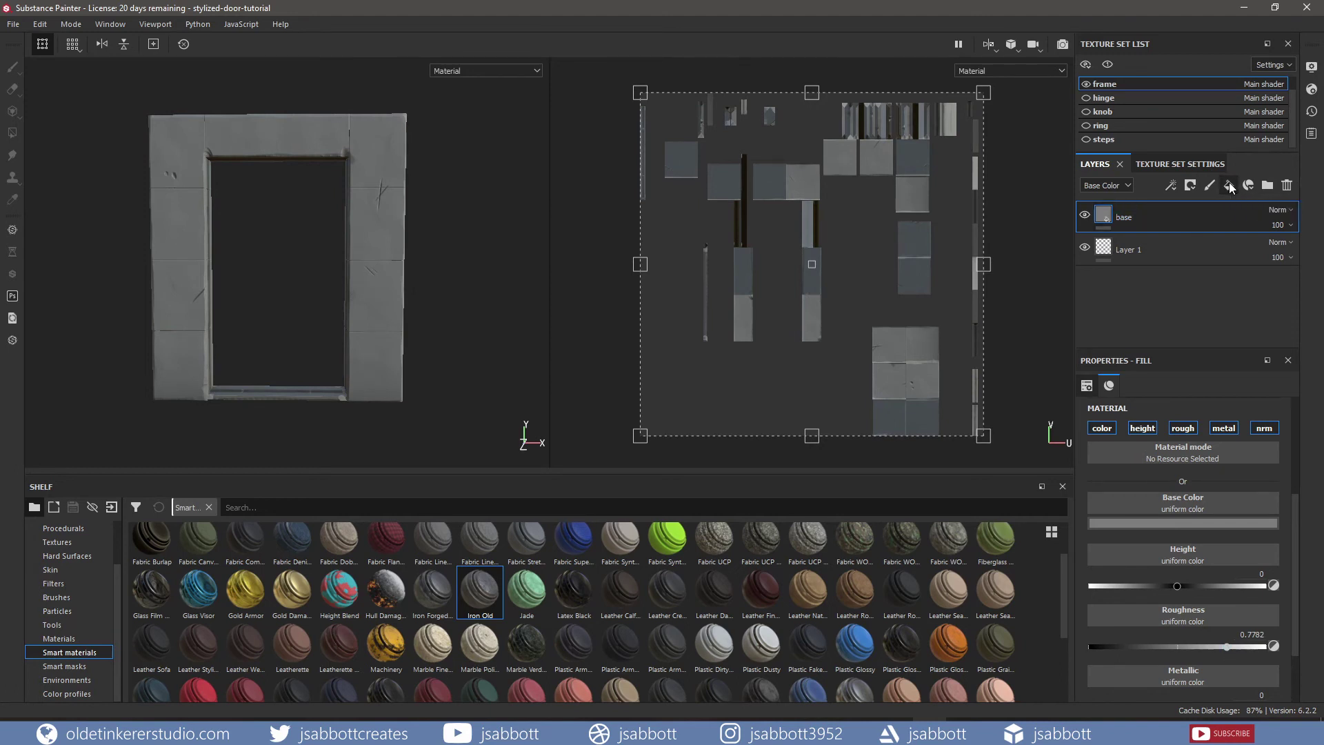
text(c)
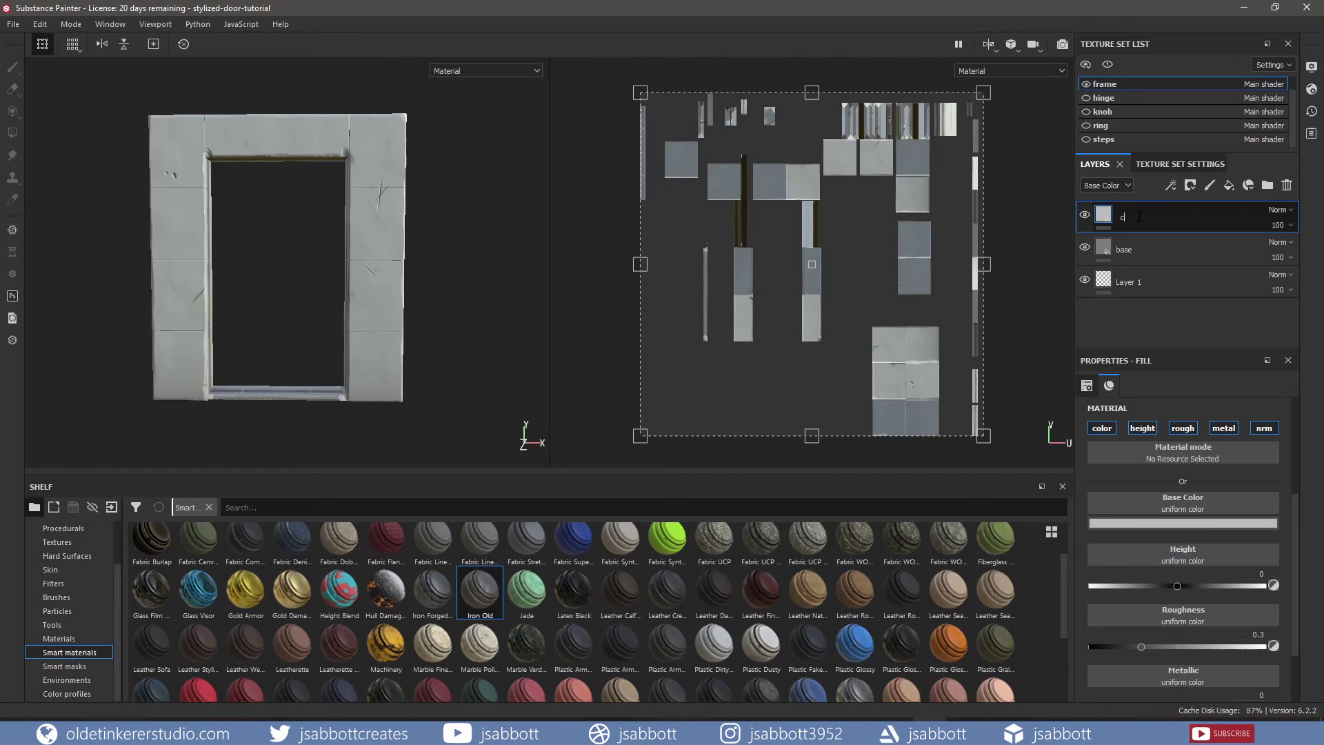
text(urvature)
key(Return)
click(1223, 429)
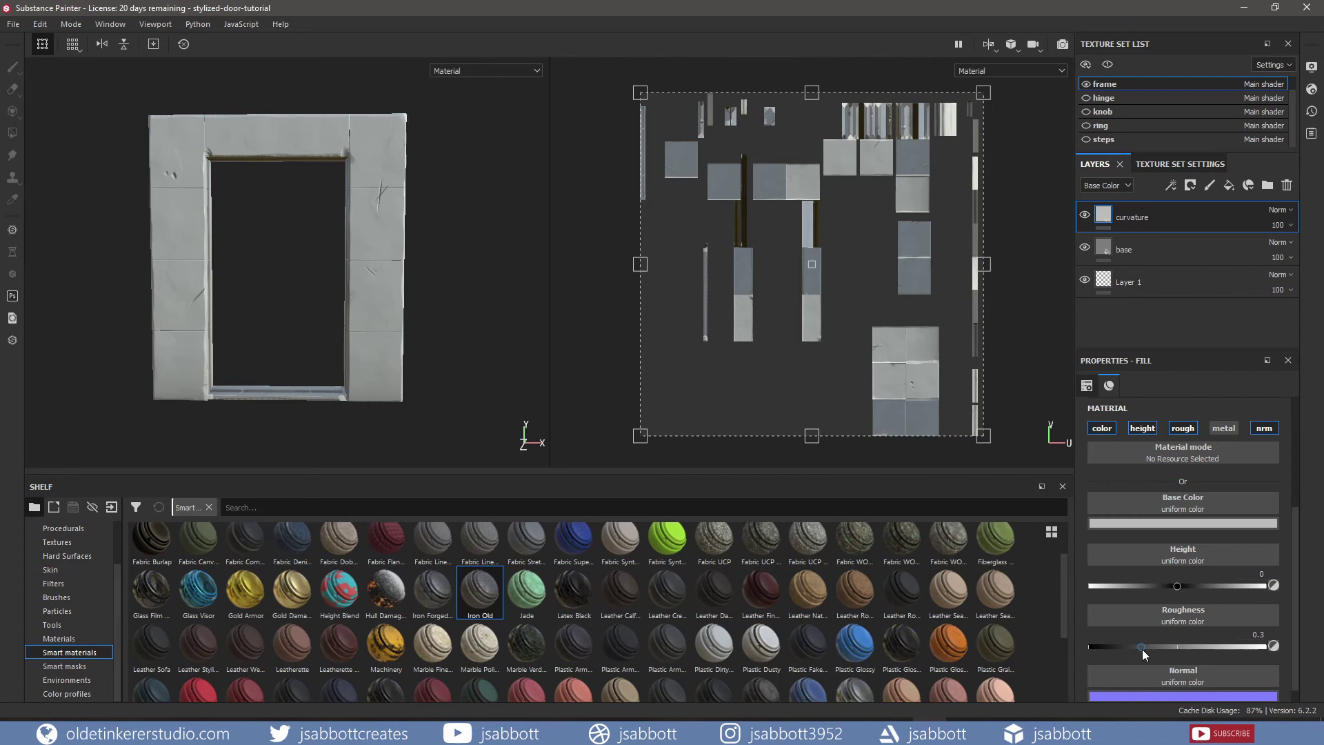
drag(1143, 647, 1226, 647)
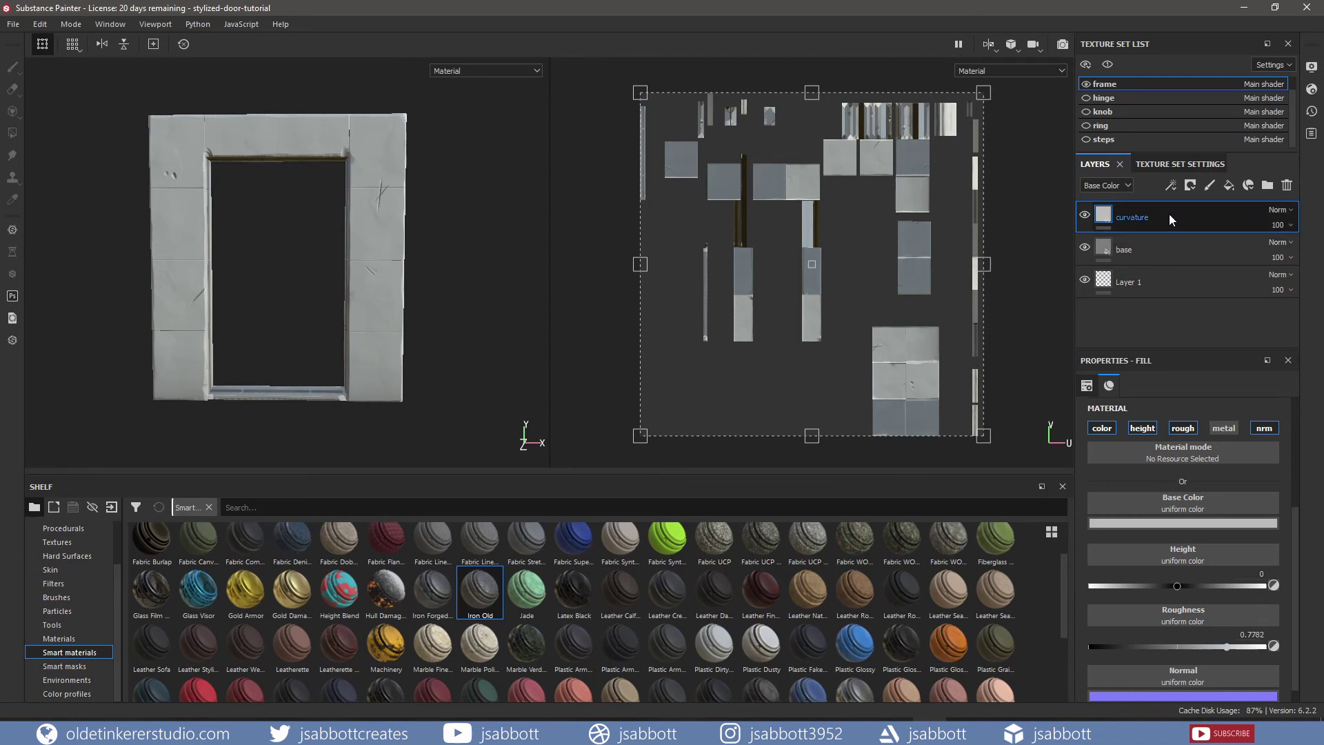
Step: Add a black mask to the frame's curvature layer and add an empty generator to that mask
right_click(1168, 213)
click(1199, 22)
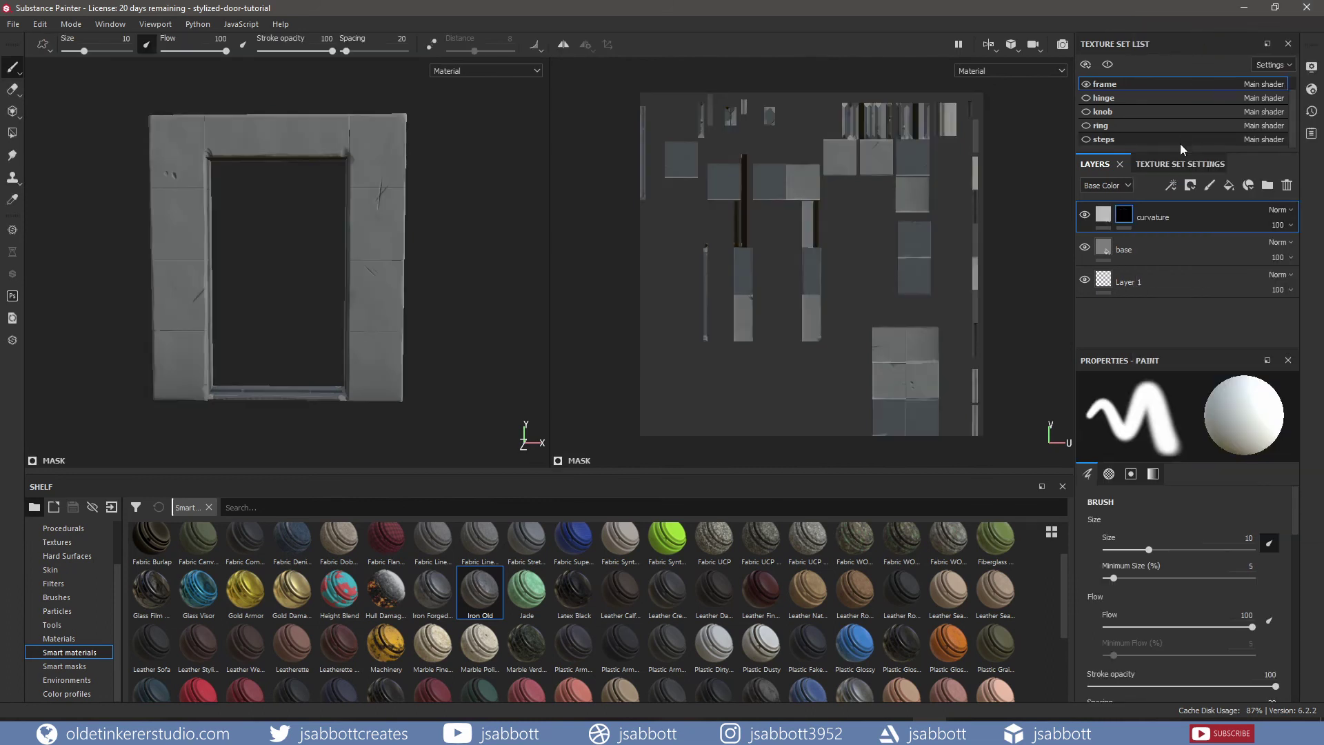
right_click(1127, 216)
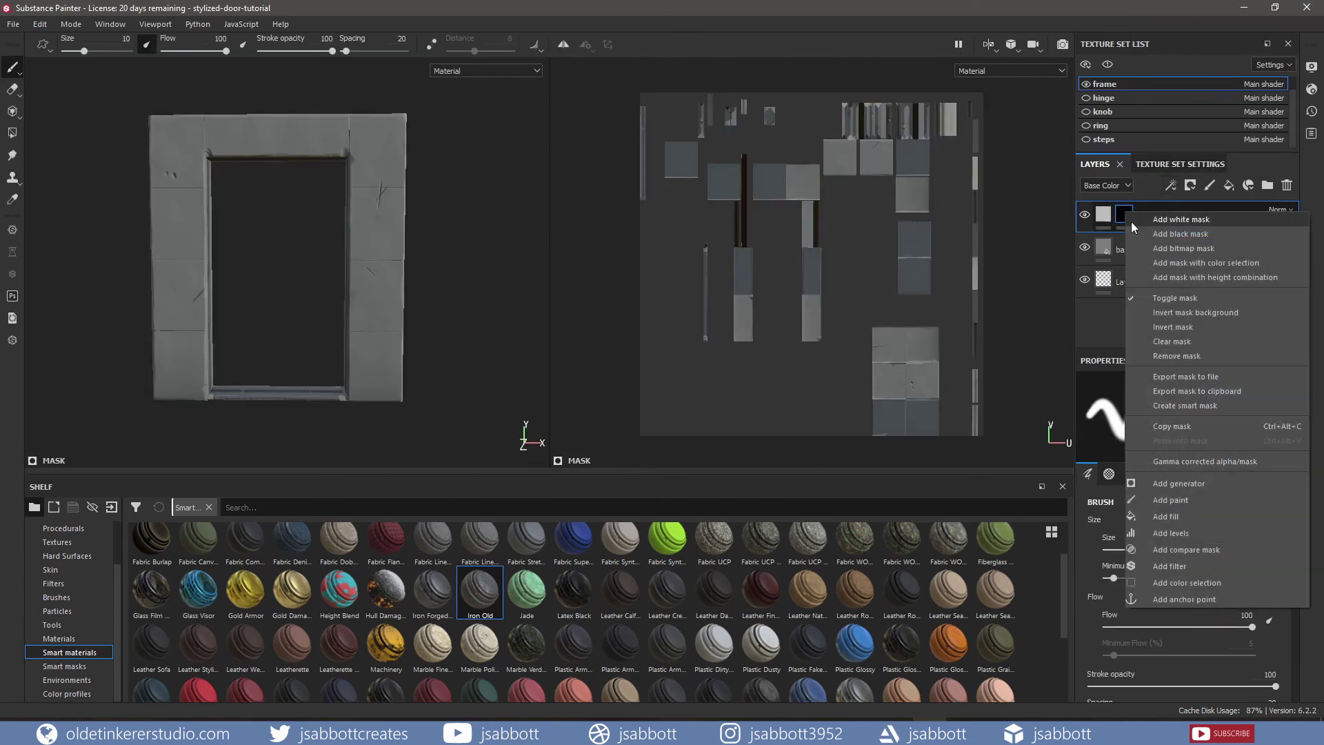
click(1210, 483)
Step: Load the Curvature generator into the frame's curvature mask and set the generator's blend mode to Screen
click(1195, 411)
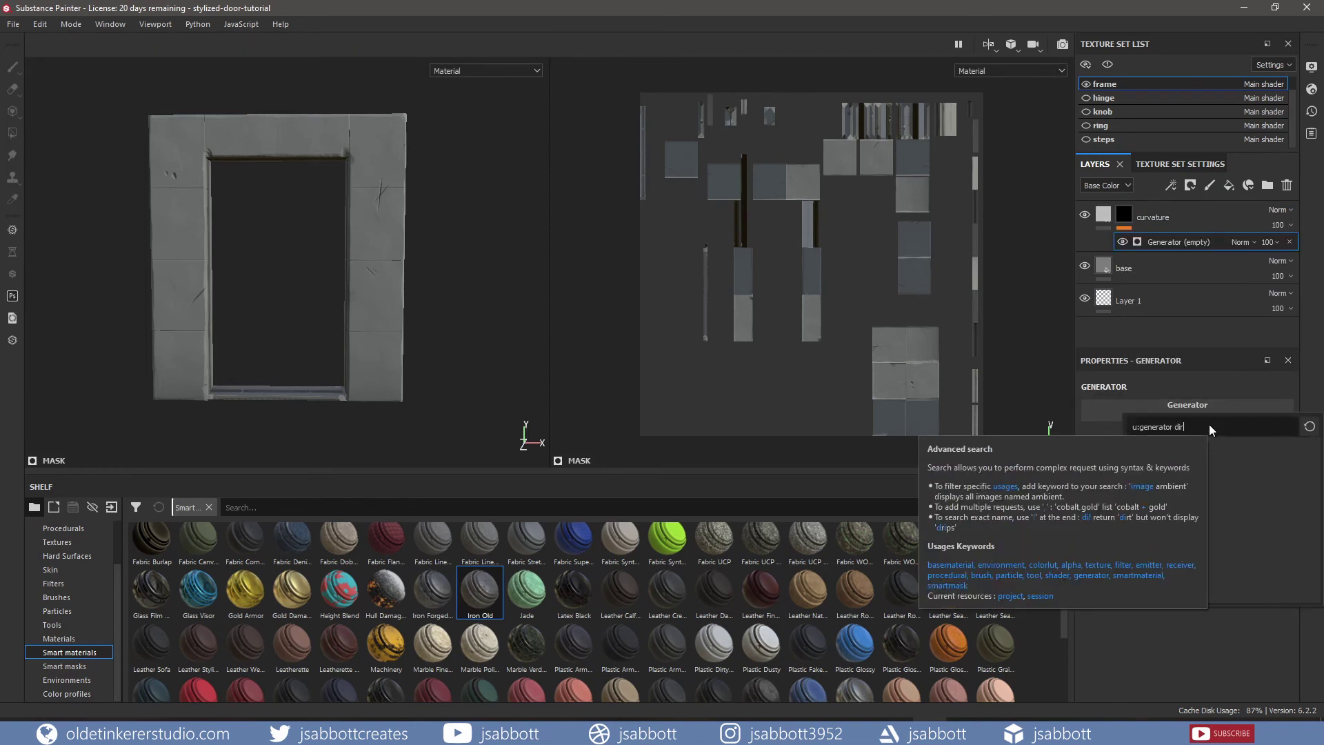
key(BackSpace)
key(BackSpace)
key(BackSpace)
key(BackSpace)
text(curv)
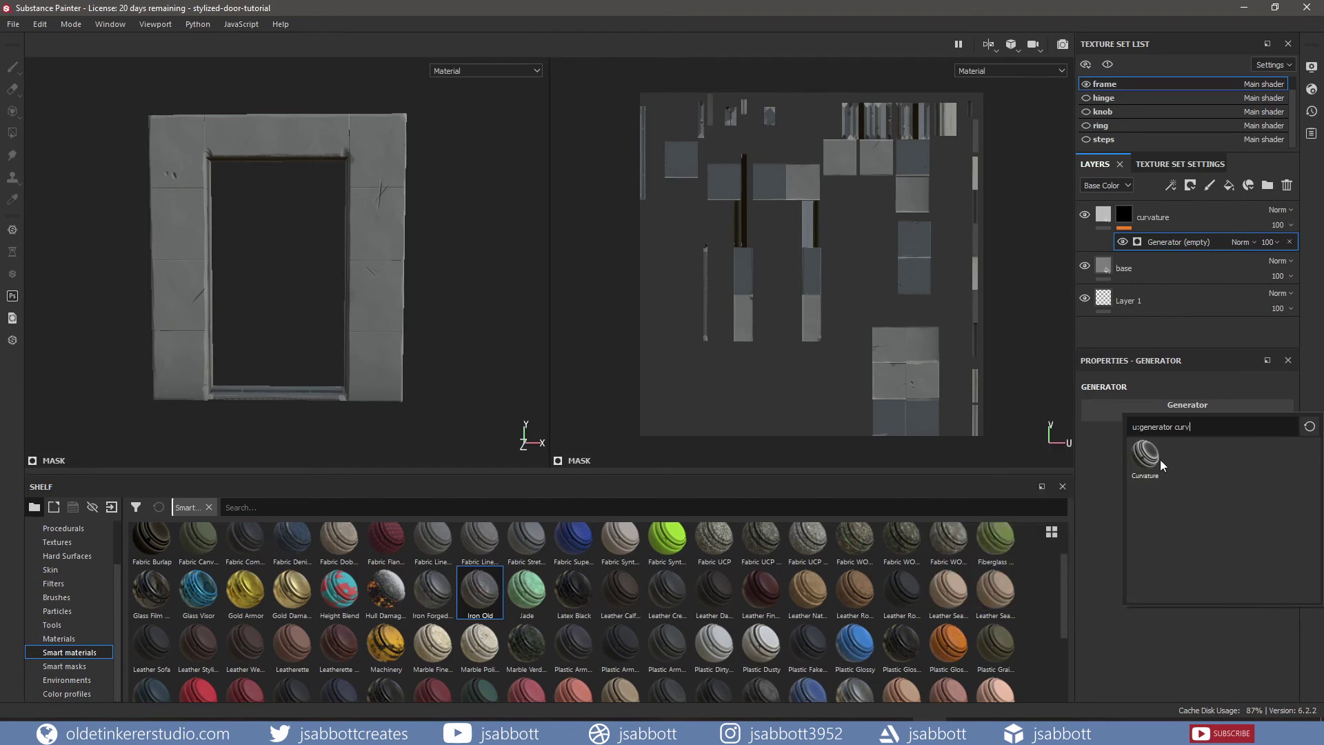
click(1144, 456)
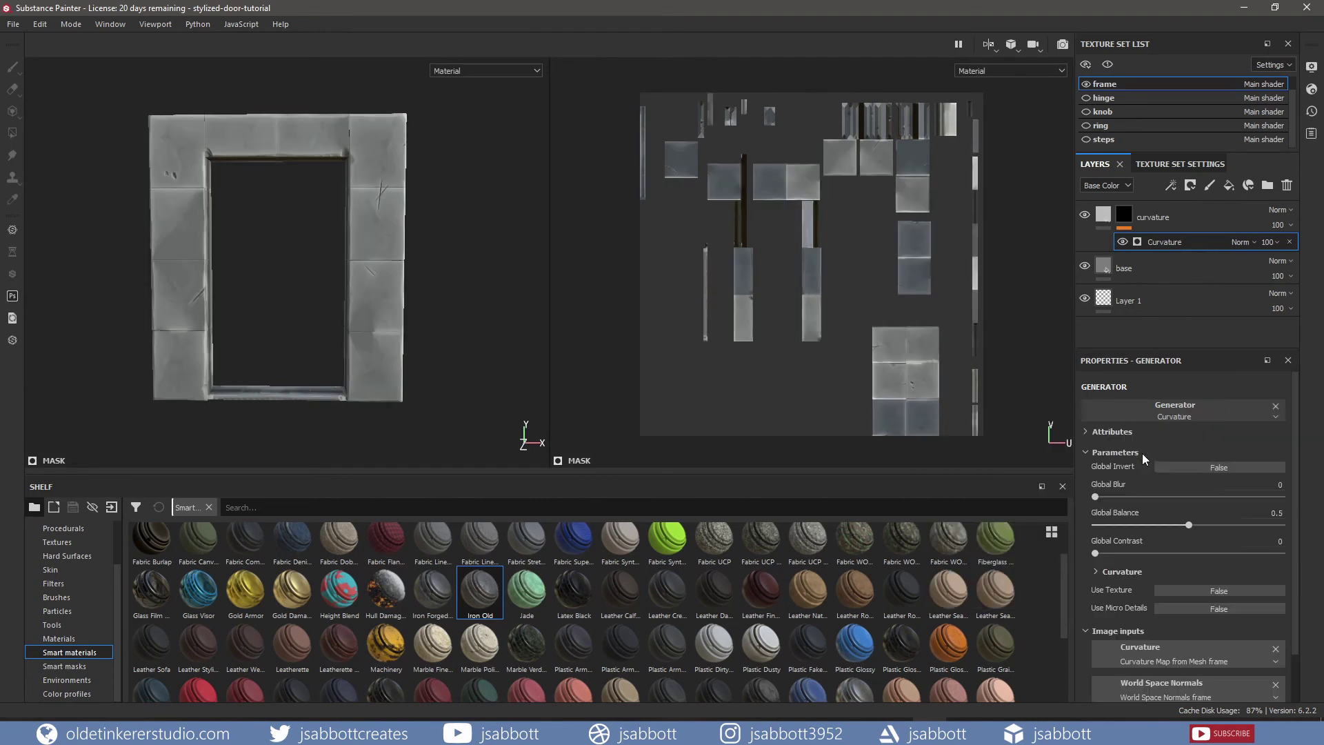
click(1251, 241)
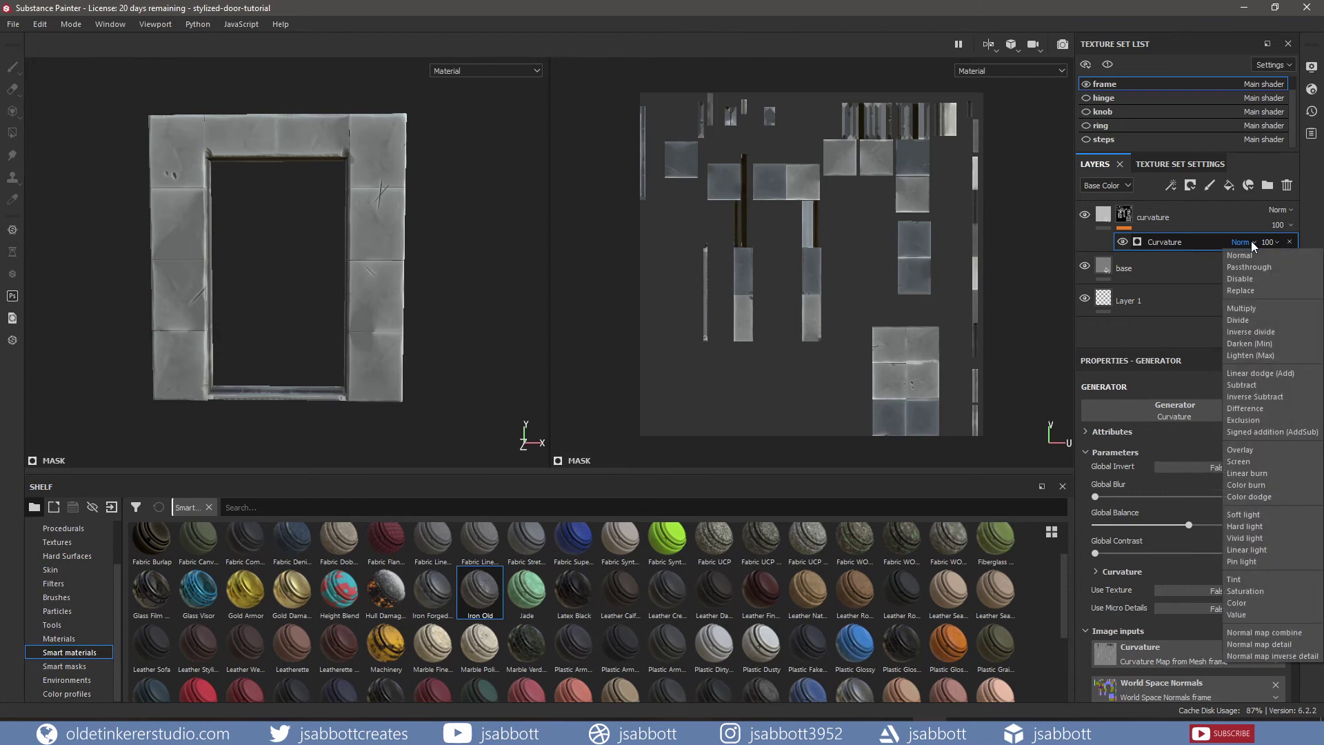
click(1266, 463)
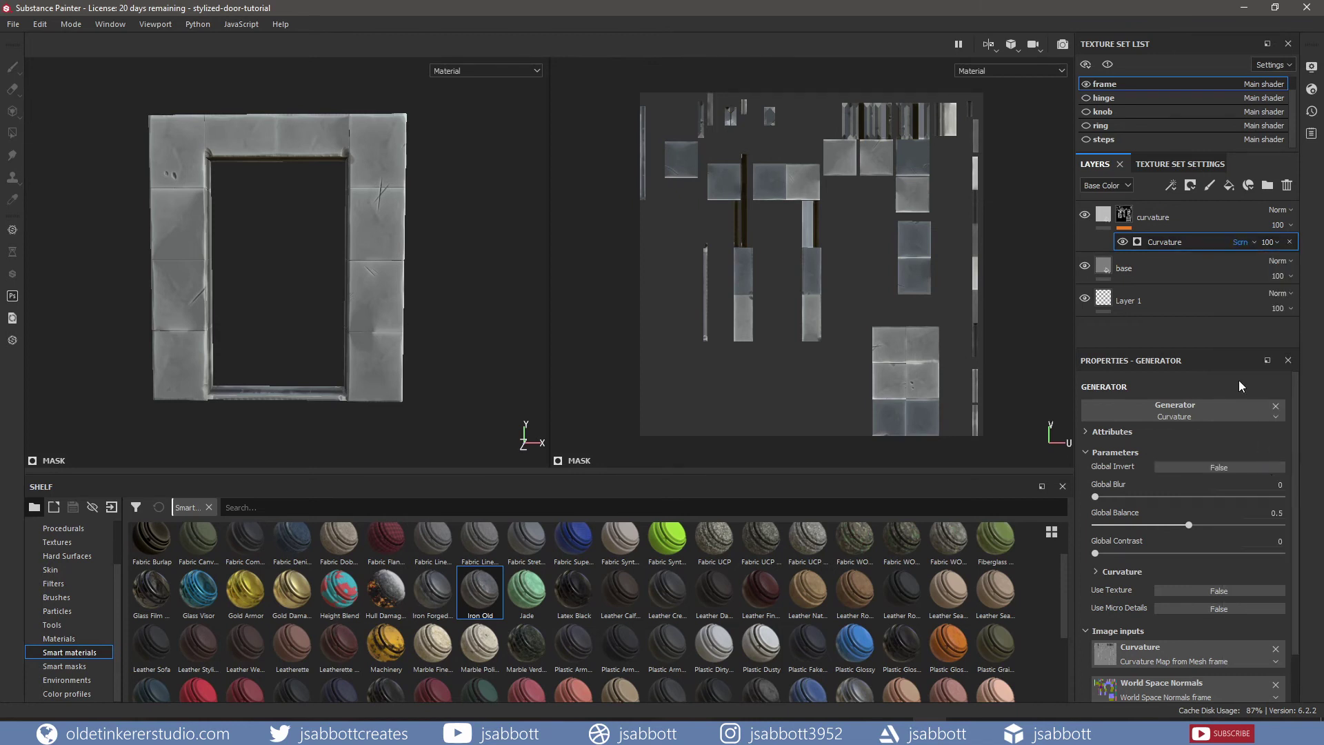
Step: Add a fill layer named dirt above the frame's curvature layer and choose the Dirt 1 brush
click(1219, 218)
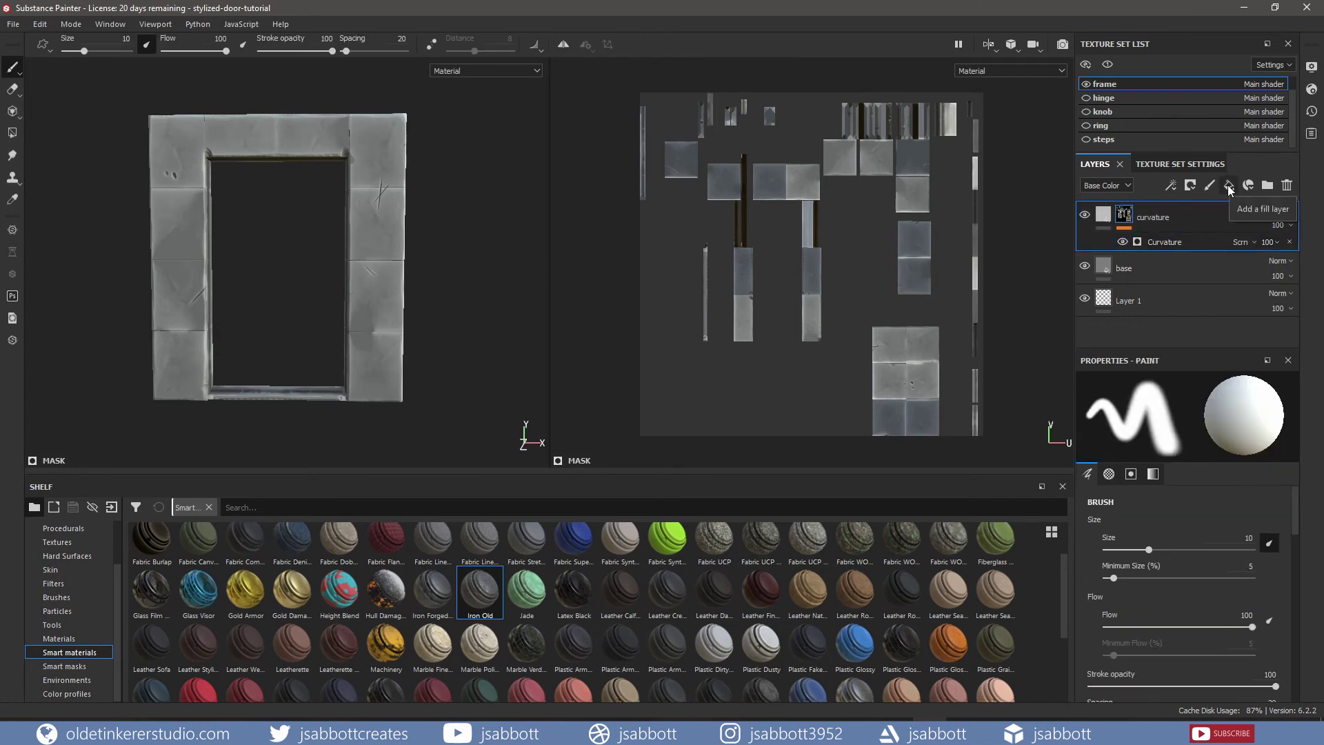
click(1229, 186)
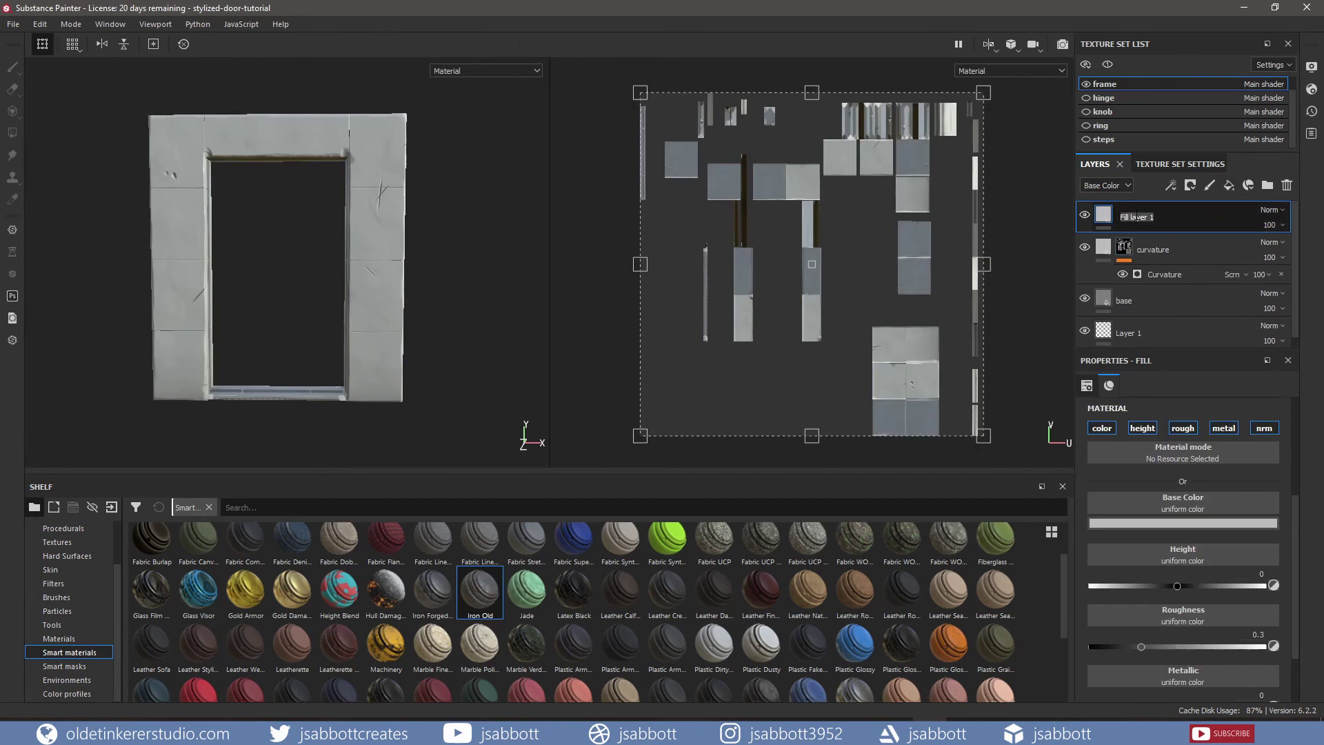
text(dirt)
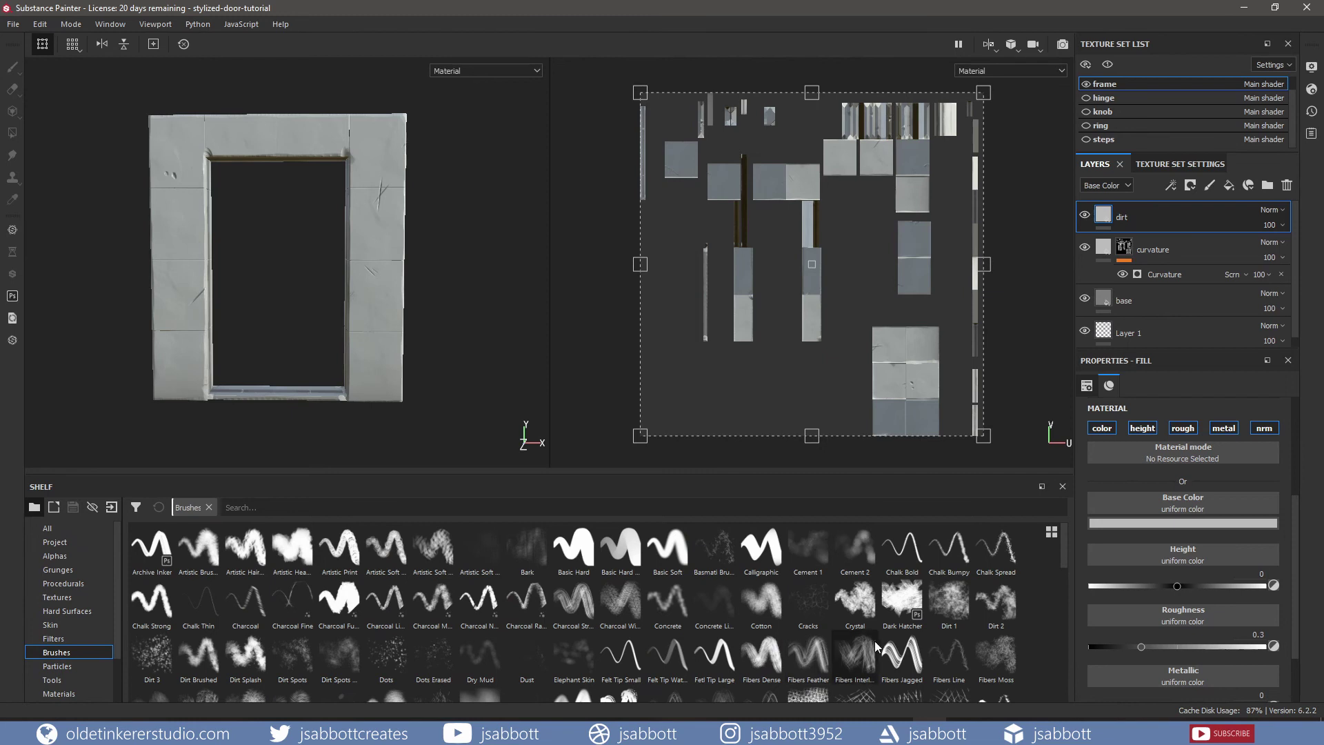
click(946, 612)
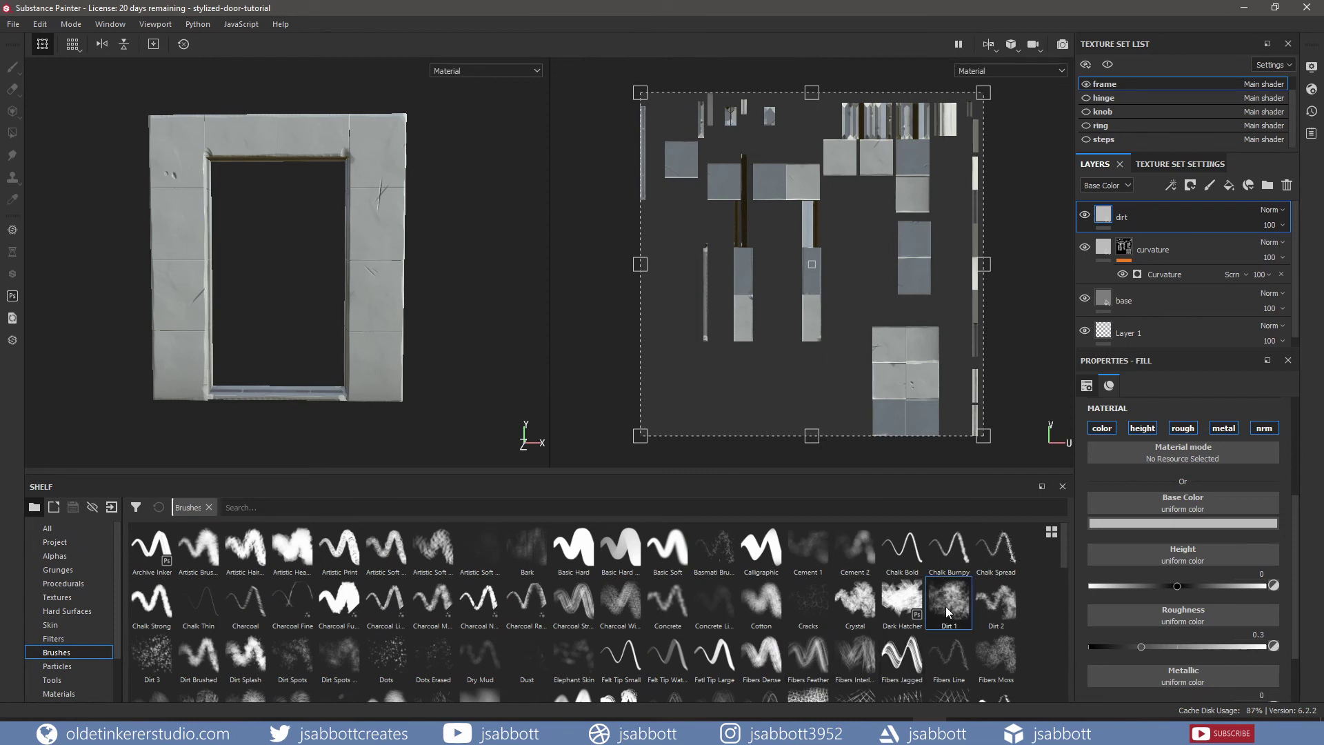
Step: Disable the frame dirt layer's metallic channel, set its roughness to 0.7782 and its base color to dark grey 0.049
click(1226, 429)
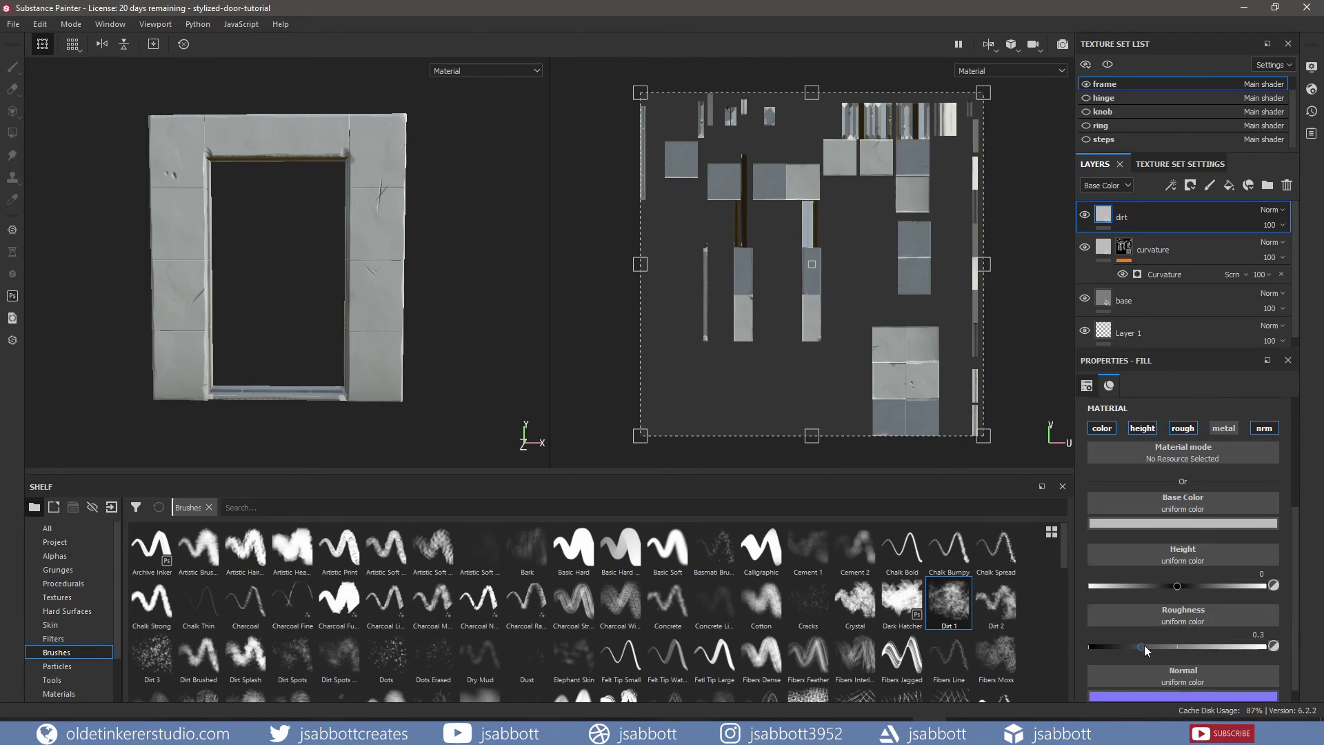
drag(1144, 644, 1193, 637)
click(1169, 523)
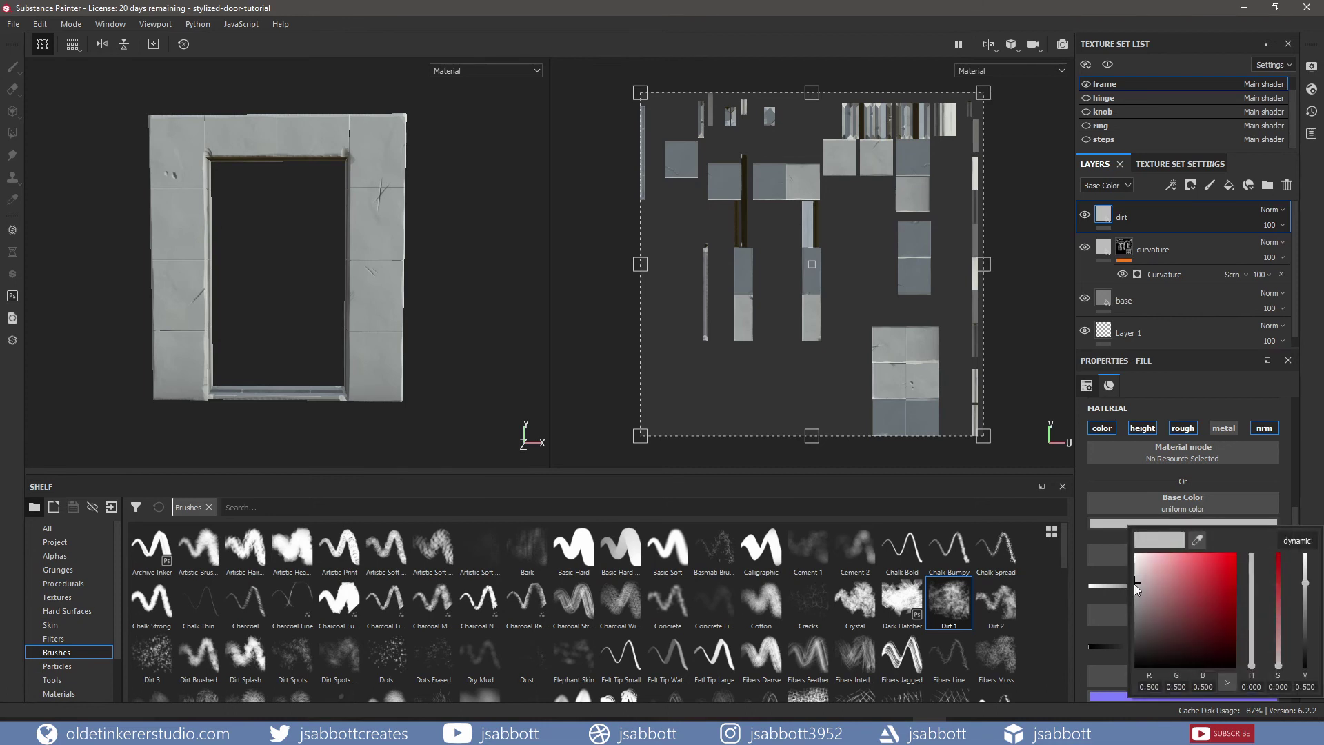
drag(1132, 586, 1132, 640)
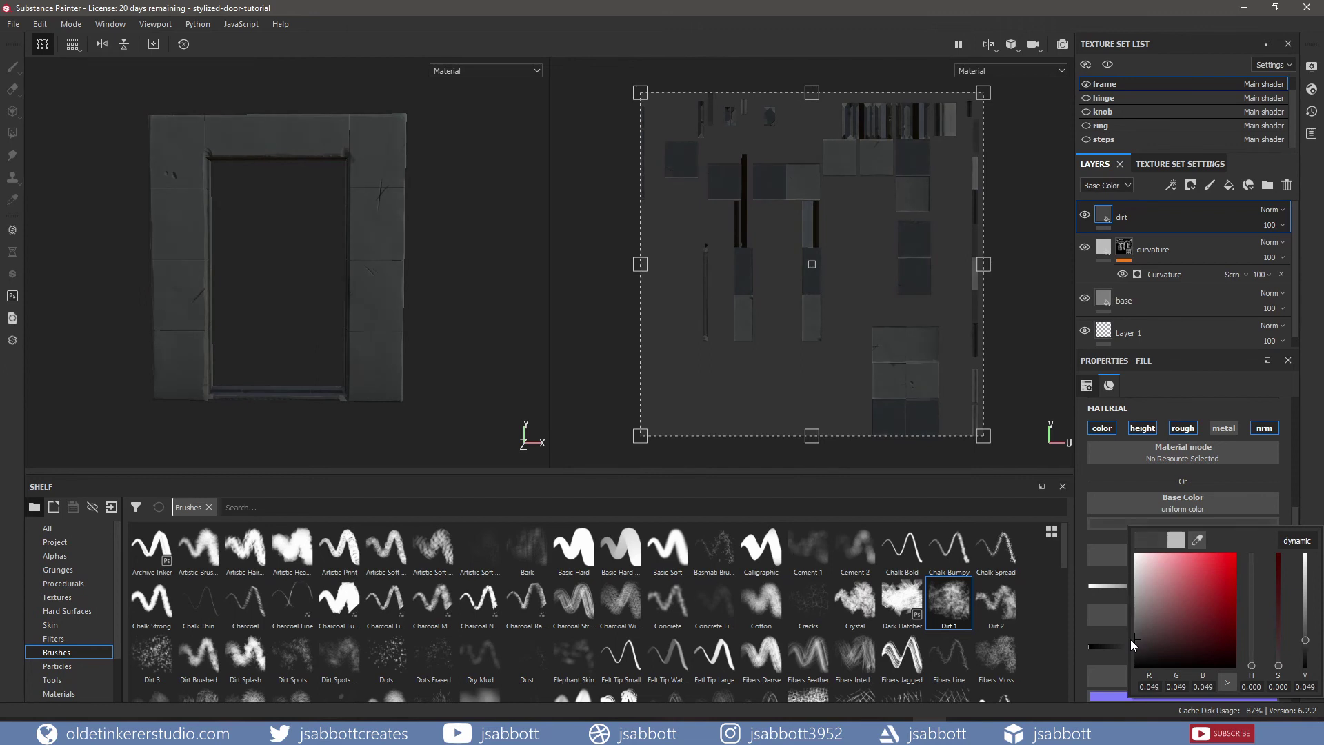
click(1079, 573)
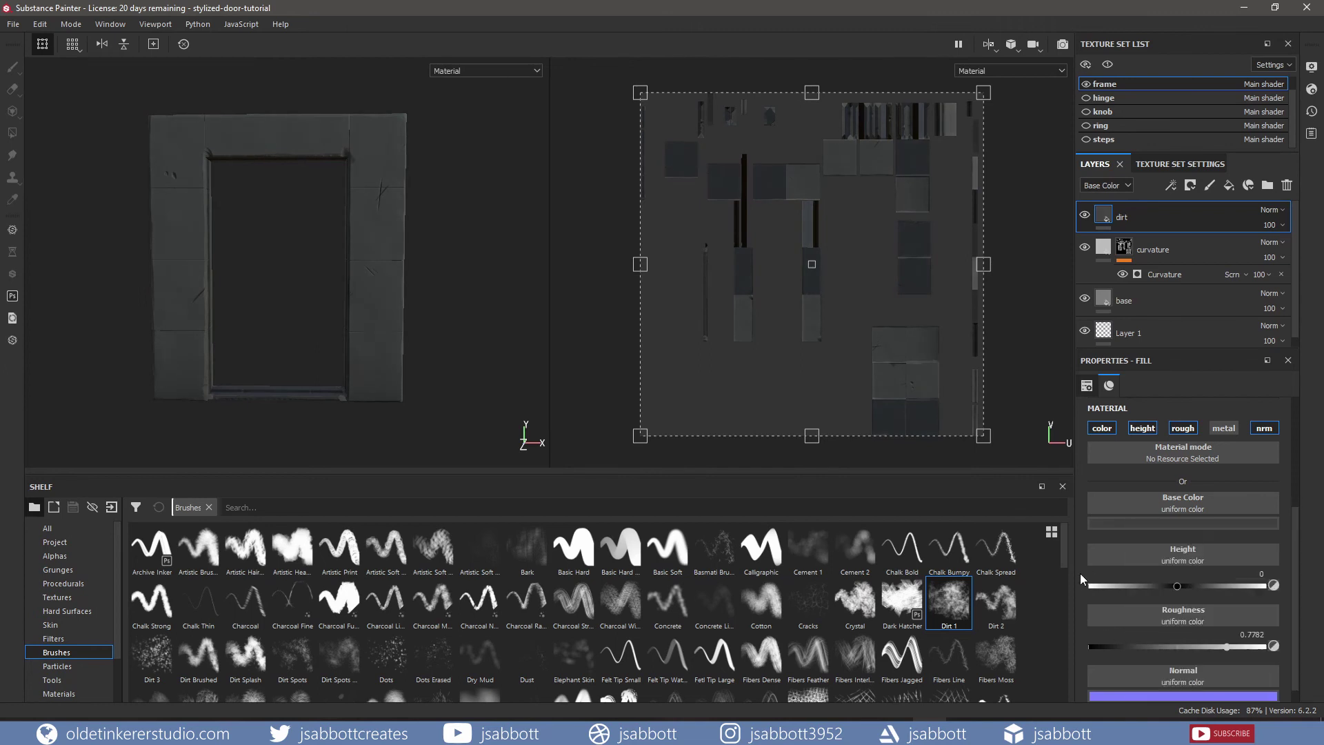
Step: Add a black mask to the frame's dirt layer and paint dirt around the lower frame and sill at brush size 31.59
right_click(1167, 217)
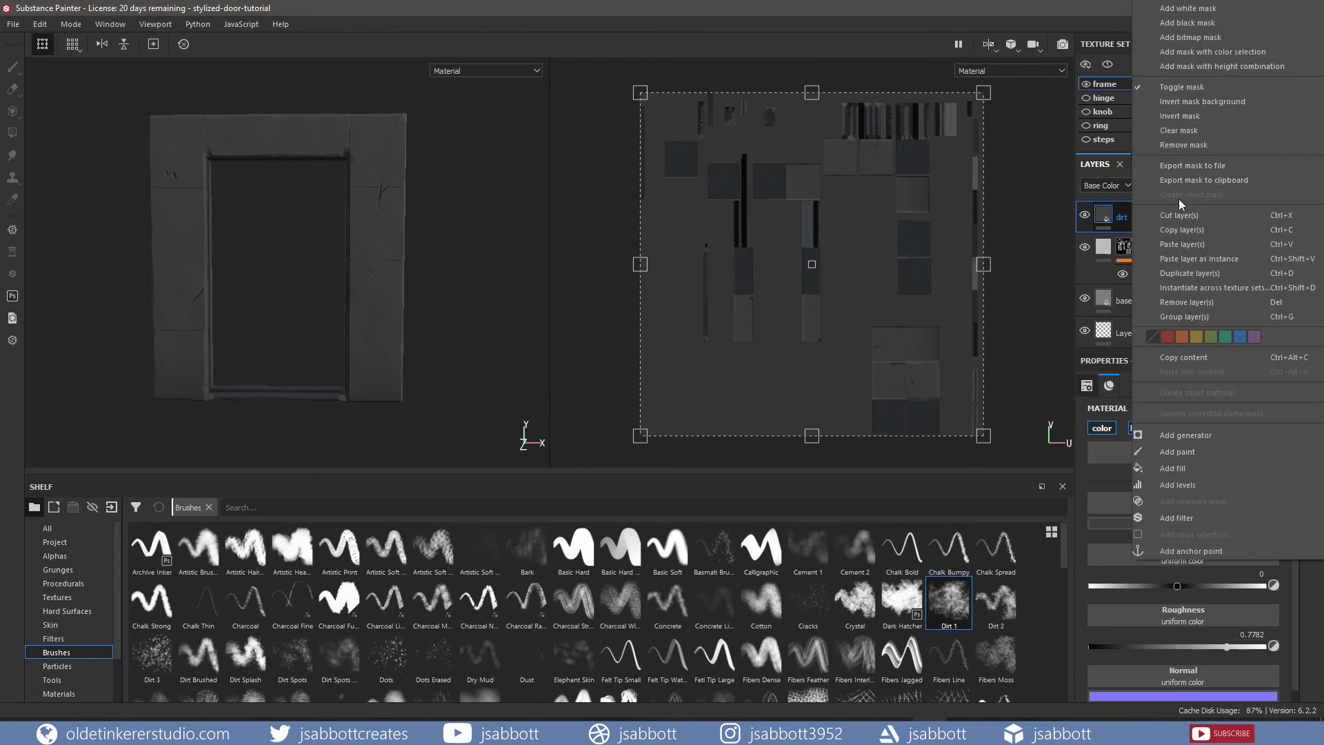
click(1190, 25)
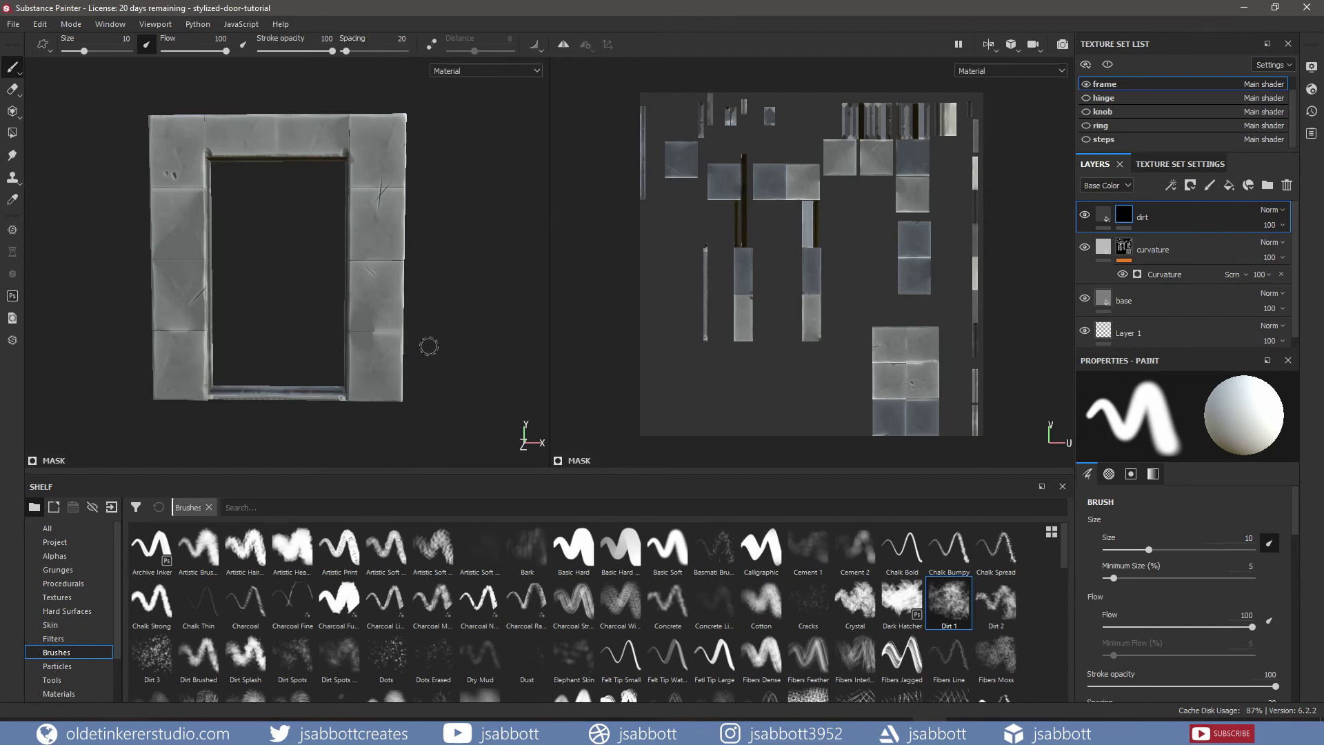
ctrl+right_drag(434, 346, 444, 346)
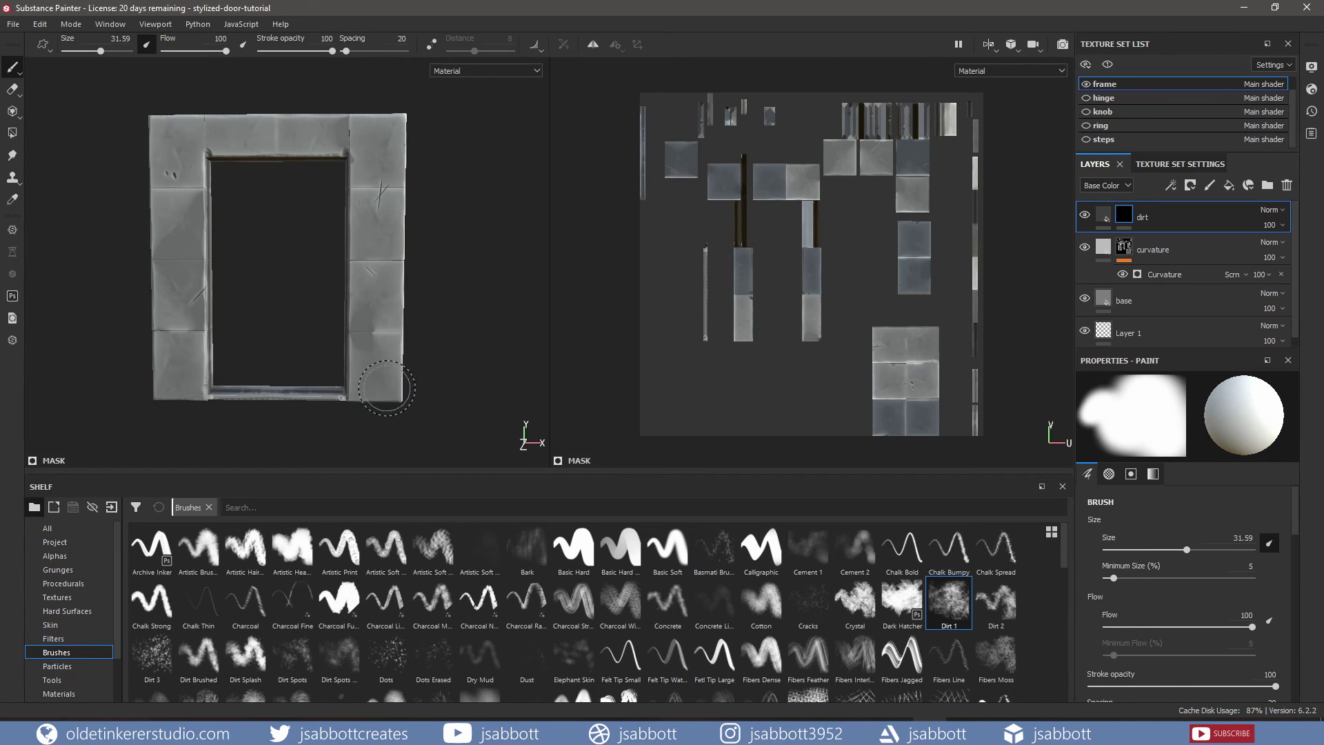
mouse_move(387, 388)
mouse_down()
mouse_move(361, 395)
mouse_move(423, 361)
mouse_move(429, 388)
mouse_up()
alt+drag(429, 388, 207, 391)
mouse_move(195, 390)
mouse_down()
mouse_move(180, 402)
mouse_move(380, 420)
mouse_move(389, 383)
mouse_move(237, 375)
mouse_move(224, 304)
mouse_move(183, 331)
mouse_up()
mouse_move(183, 345)
mouse_down()
mouse_move(224, 340)
mouse_move(282, 413)
mouse_up()
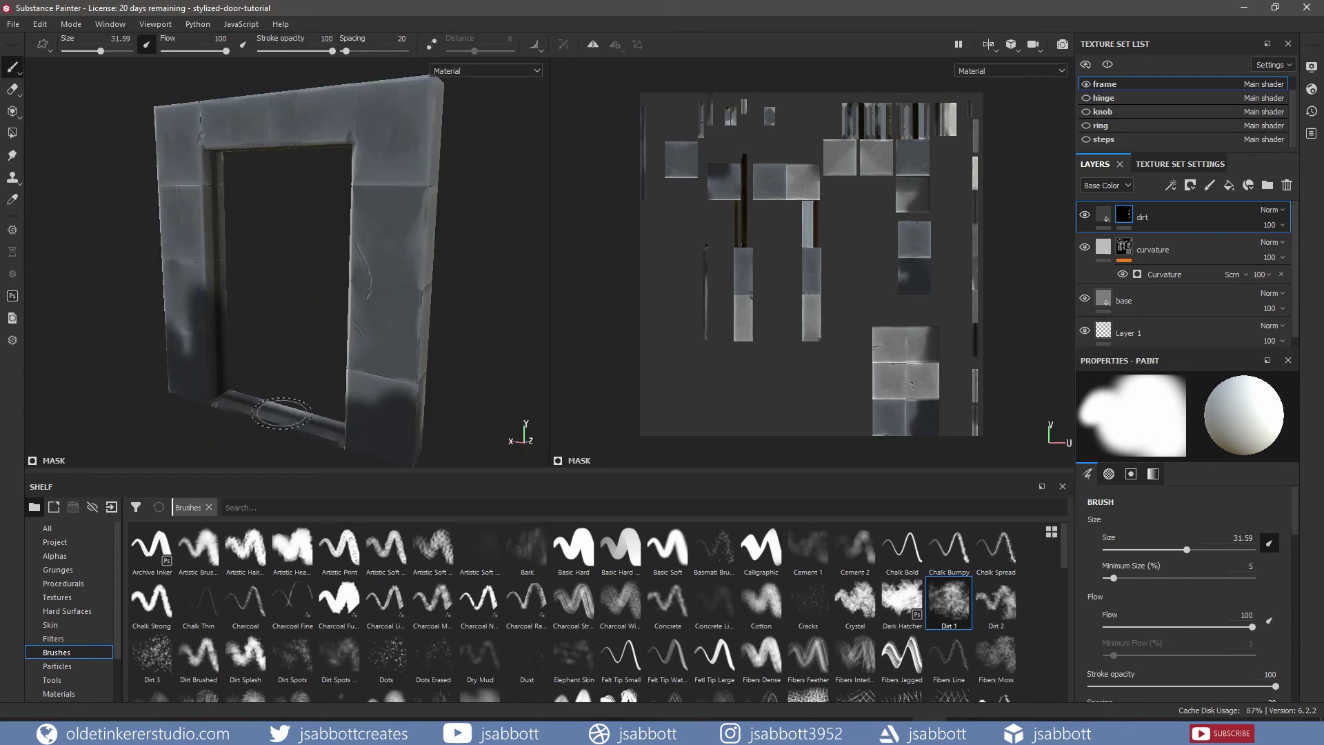
mouse_move(443, 378)
alt+mouse_down()
mouse_move(405, 366)
mouse_move(411, 379)
mouse_move(366, 344)
mouse_move(395, 425)
alt+mouse_up()
alt+drag(395, 425, 296, 406)
drag(389, 414, 429, 413)
alt+drag(468, 357, 375, 172)
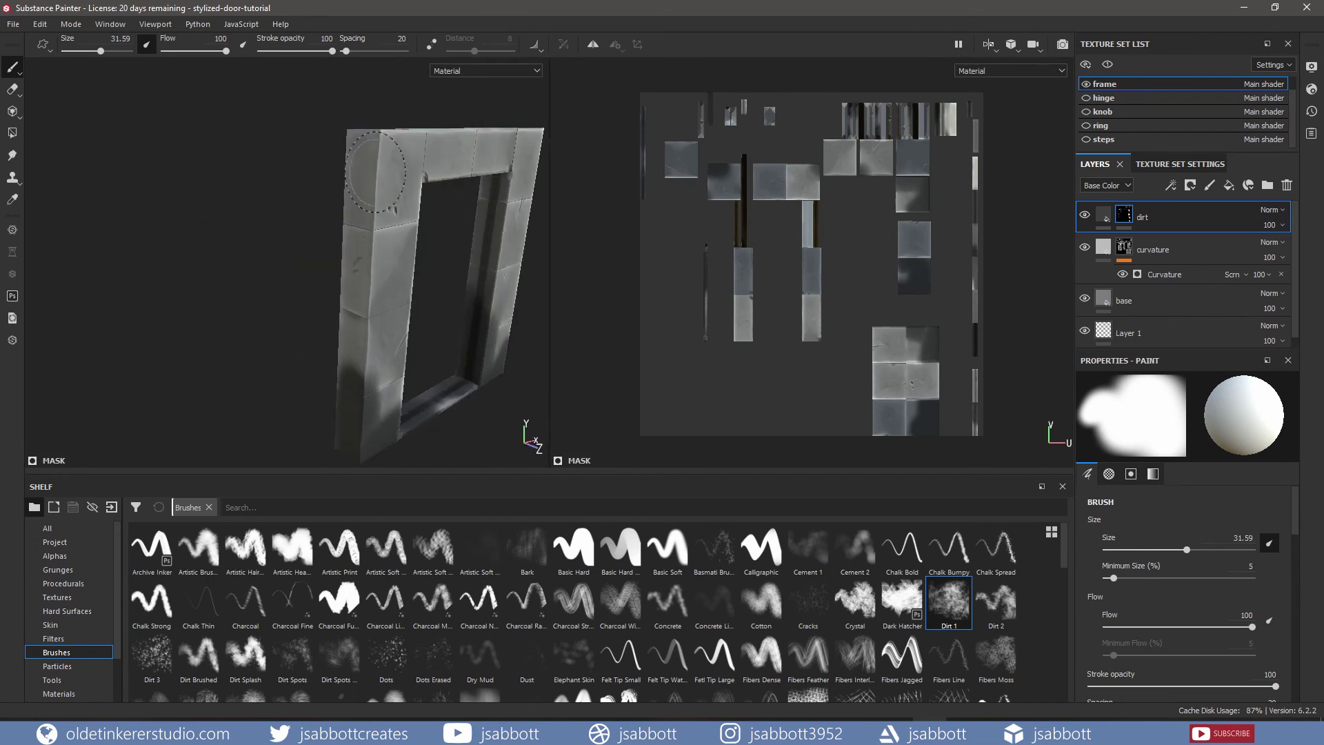
Step: Reduce the brush size to 12.7 and paint small dirt patches on the upper parts of the frame's front columns
ctrl+right_drag(377, 175, 350, 176)
drag(375, 193, 375, 232)
alt+drag(500, 293, 446, 248)
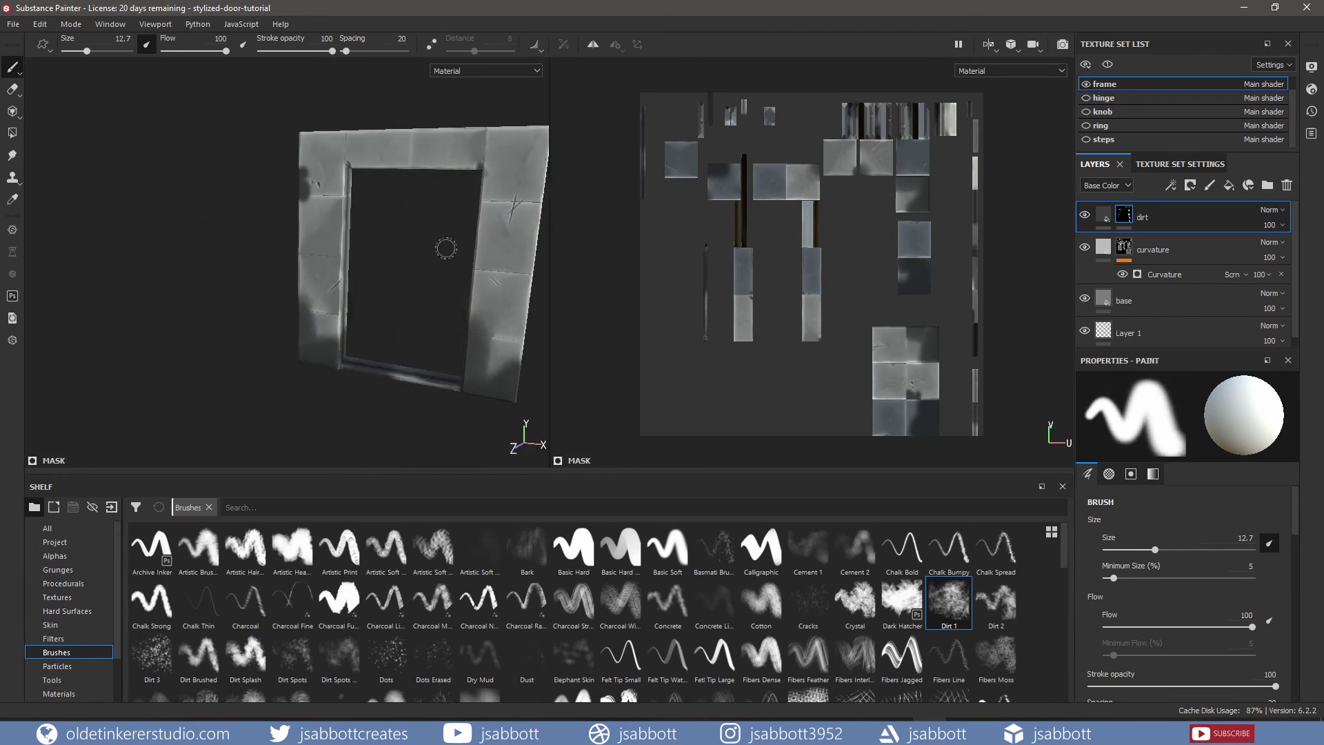
alt+middle_drag(493, 228, 403, 248)
click(433, 169)
click(440, 158)
click(424, 248)
click(422, 261)
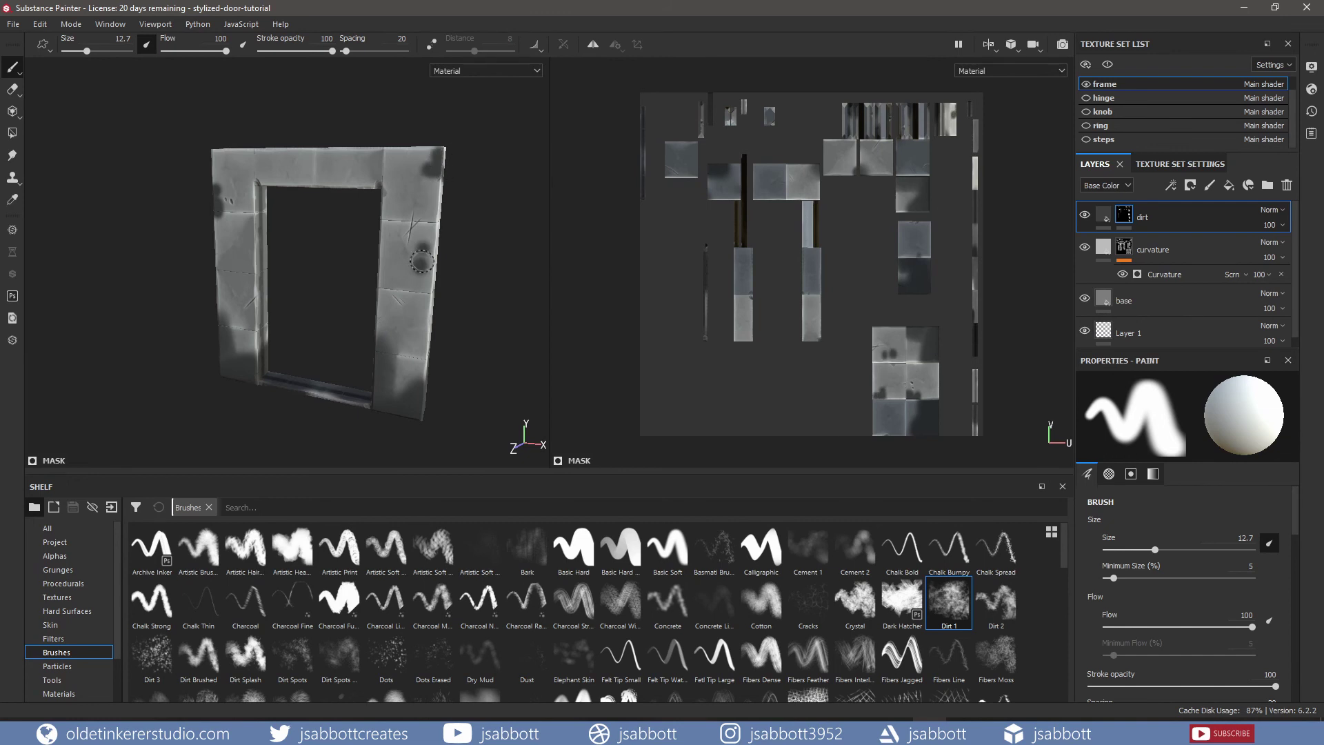
Step: Paint more dirt patches around the frame's upper corners, outer edges and back side
alt+drag(457, 277, 416, 253)
drag(416, 168, 437, 163)
alt+drag(503, 224, 461, 228)
alt+middle_drag(462, 228, 306, 238)
mouse_move(262, 199)
mouse_down()
mouse_move(229, 169)
mouse_move(252, 168)
mouse_up()
drag(420, 187, 423, 243)
alt+drag(476, 279, 390, 297)
alt+middle_drag(390, 297, 369, 297)
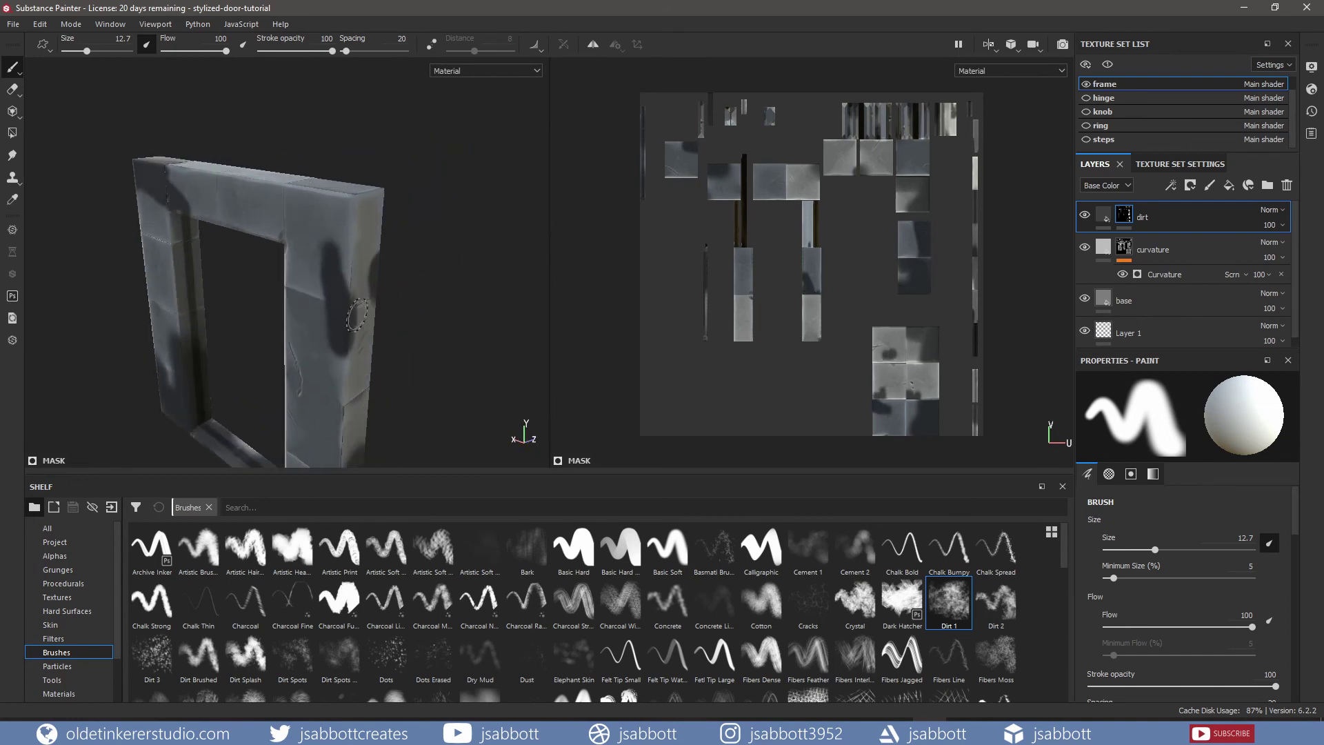
alt+drag(357, 315, 477, 255)
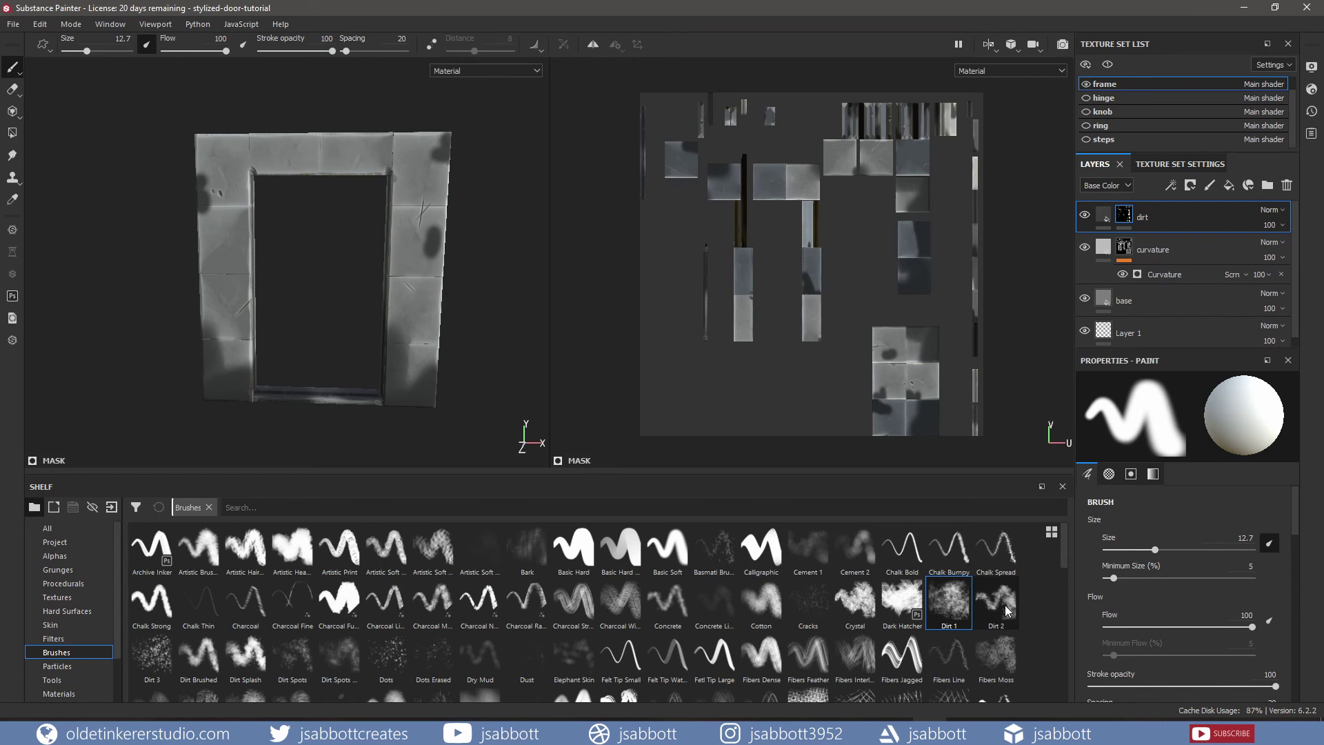
Step: Choose the Dirt 2 brush, set its spacing to 82 and paint textured dirt over the frame's front blocks
click(1006, 610)
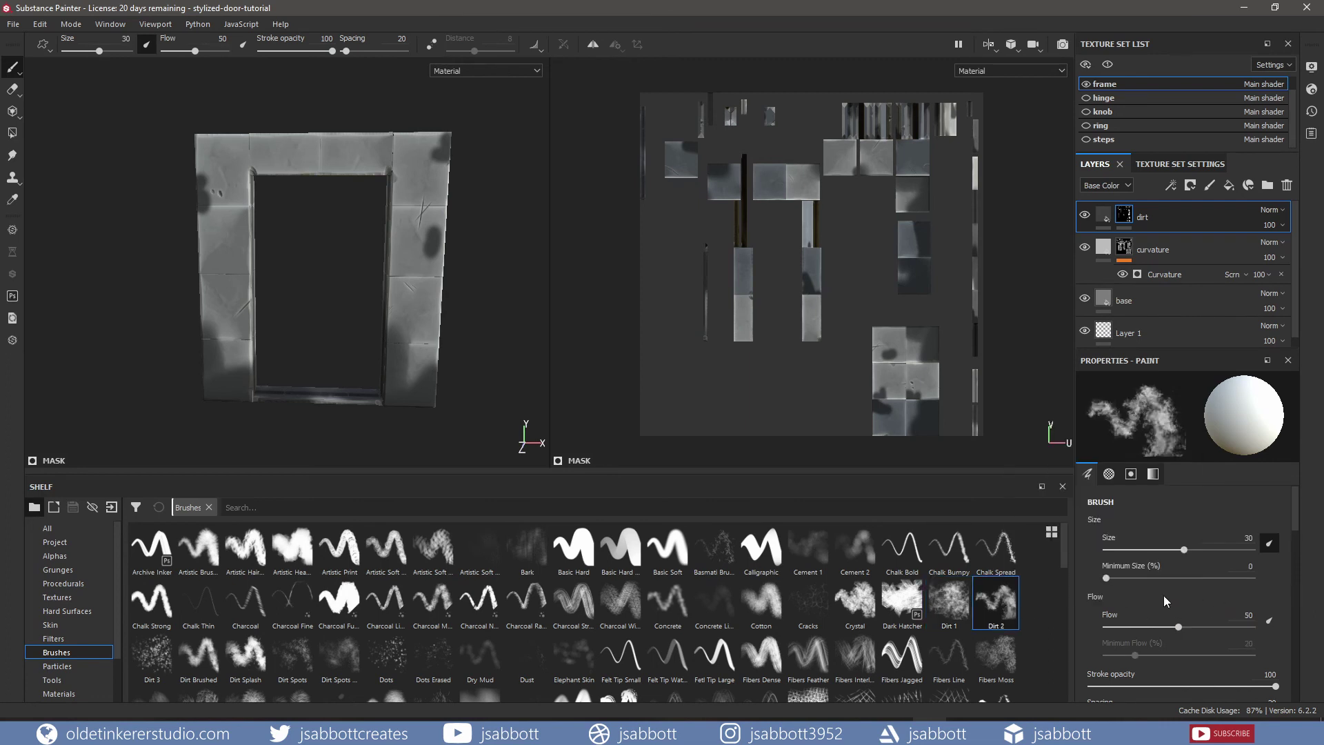
scroll(1163, 594, down, 3)
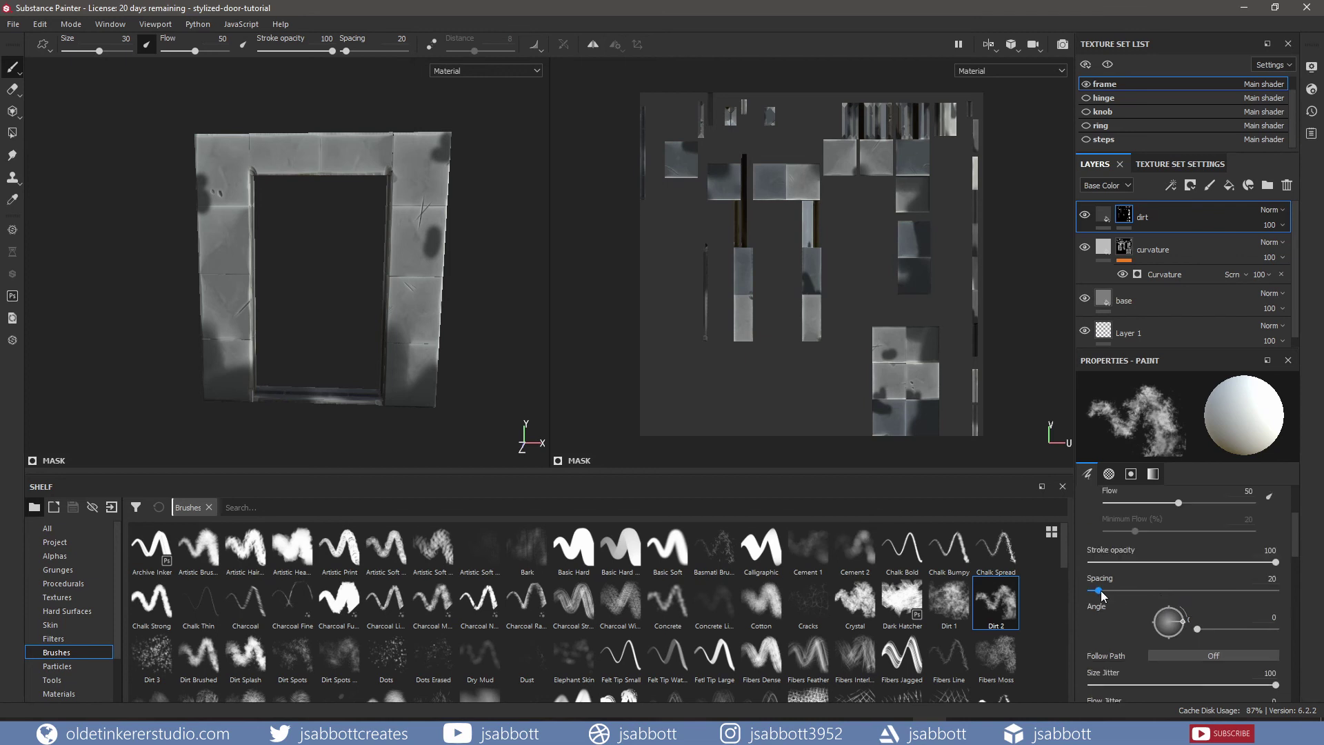
drag(1100, 590, 1128, 593)
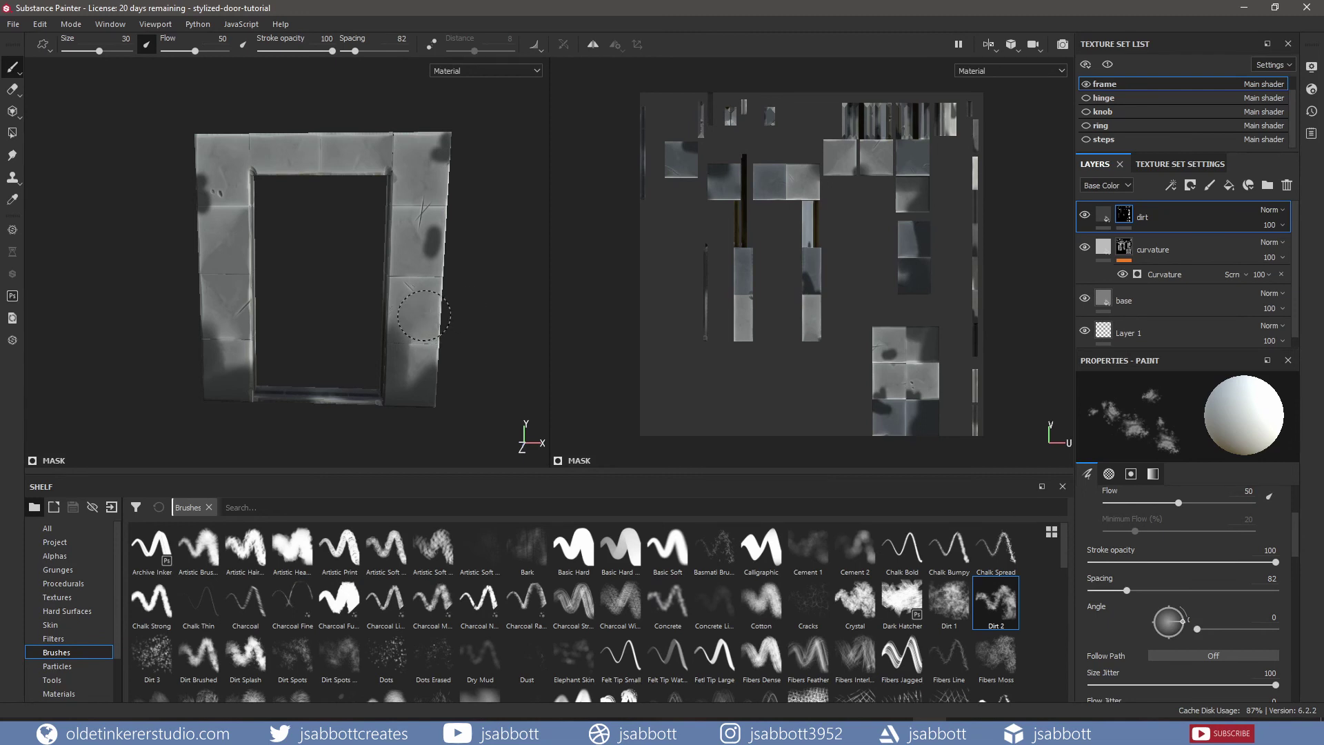
mouse_move(424, 315)
mouse_down()
mouse_move(419, 273)
mouse_move(418, 297)
mouse_up()
mouse_move(234, 221)
mouse_down()
mouse_move(222, 262)
mouse_move(236, 298)
mouse_up()
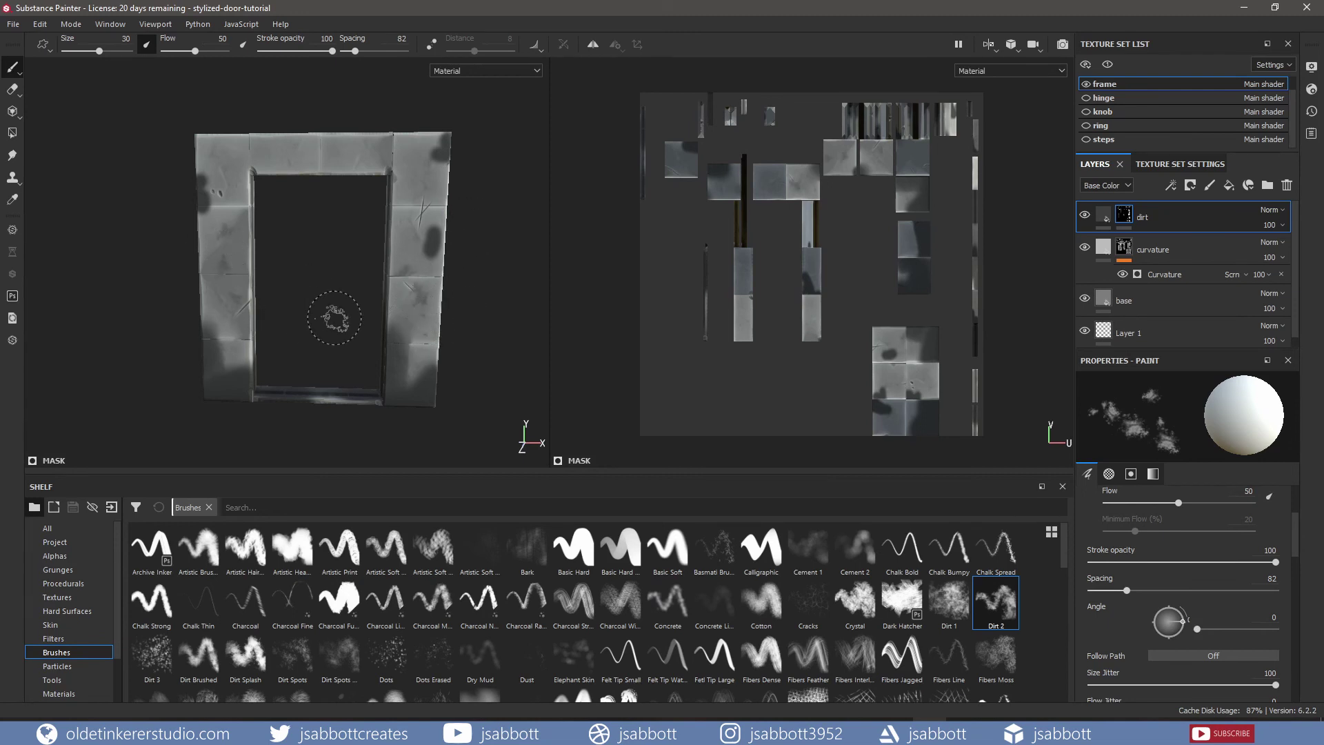
Step: Set the Dirt 2 brush spacing to 57 and add textured dirt on the frame's back and front faces
alt+drag(335, 318, 224, 307)
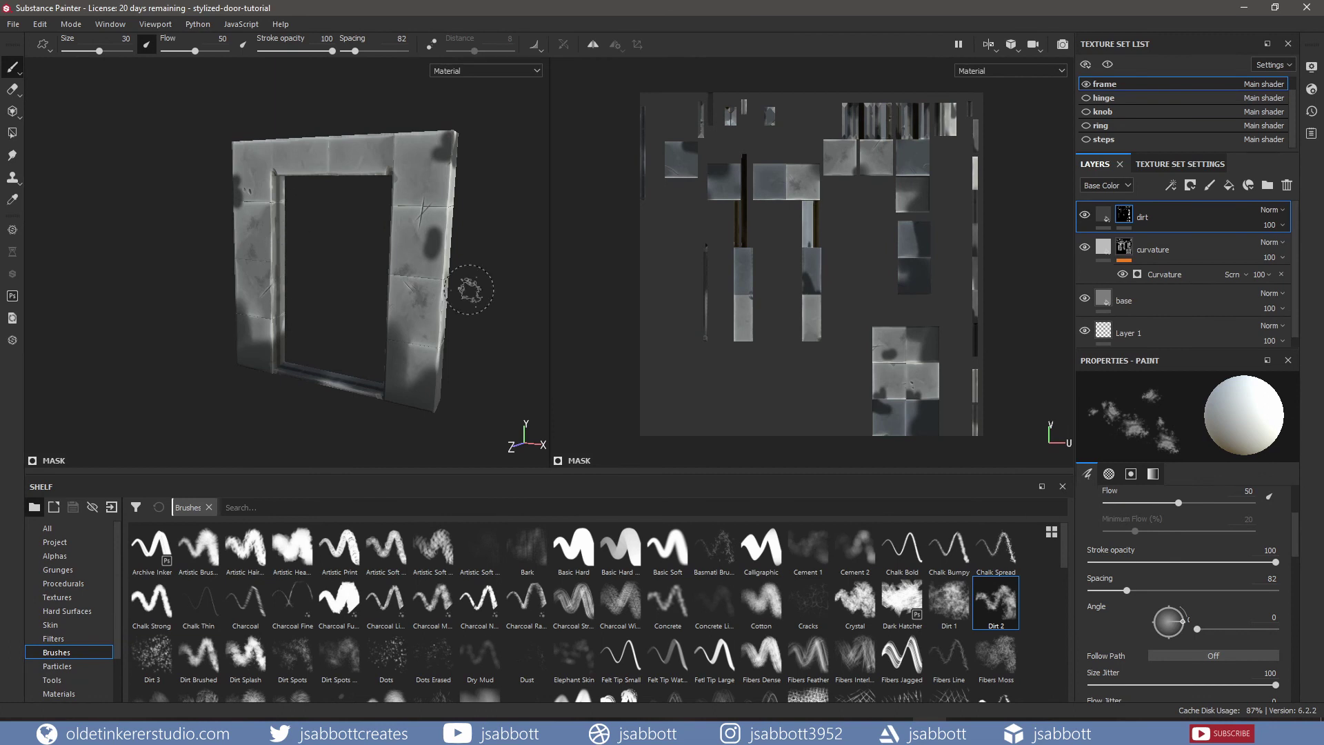
alt+drag(476, 289, 354, 242)
mouse_move(286, 166)
alt+mouse_down()
mouse_move(218, 133)
mouse_move(369, 129)
alt+mouse_up()
drag(1129, 595, 1115, 594)
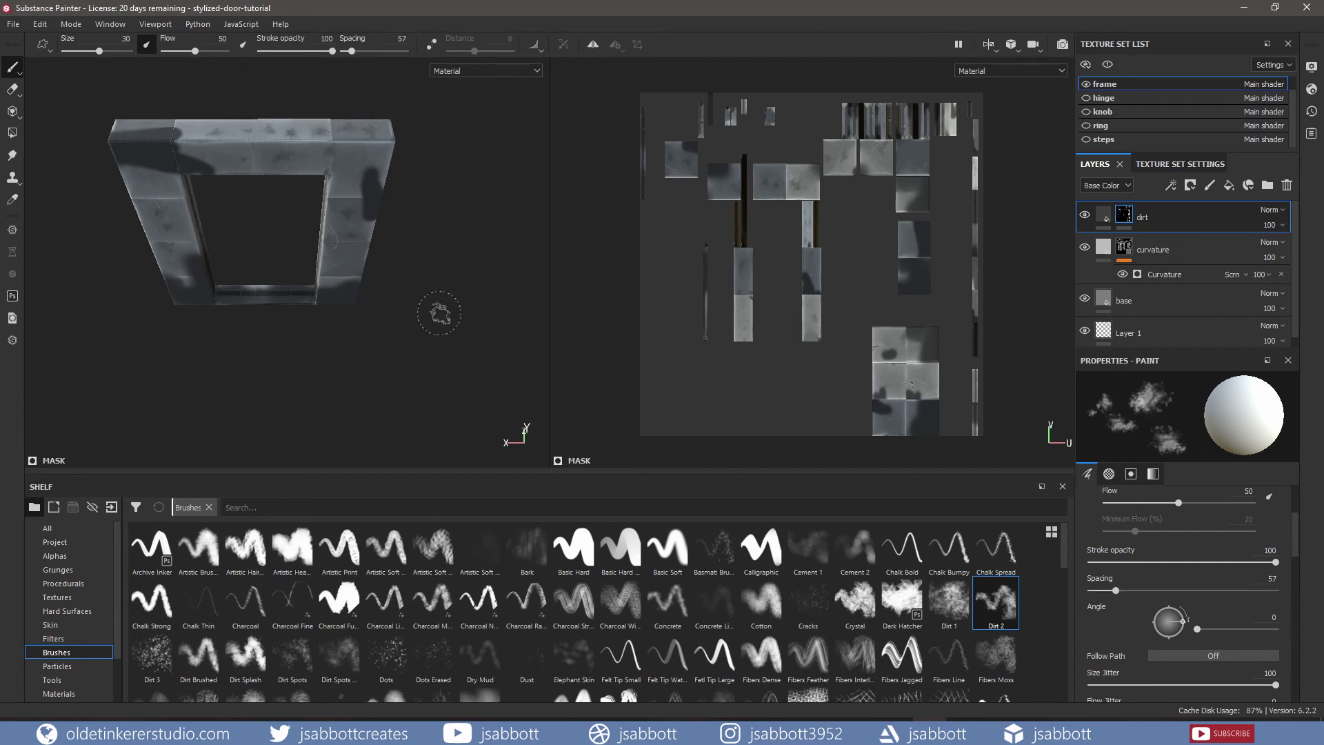
mouse_move(437, 311)
alt+mouse_down()
mouse_move(171, 271)
mouse_move(331, 213)
alt+mouse_up()
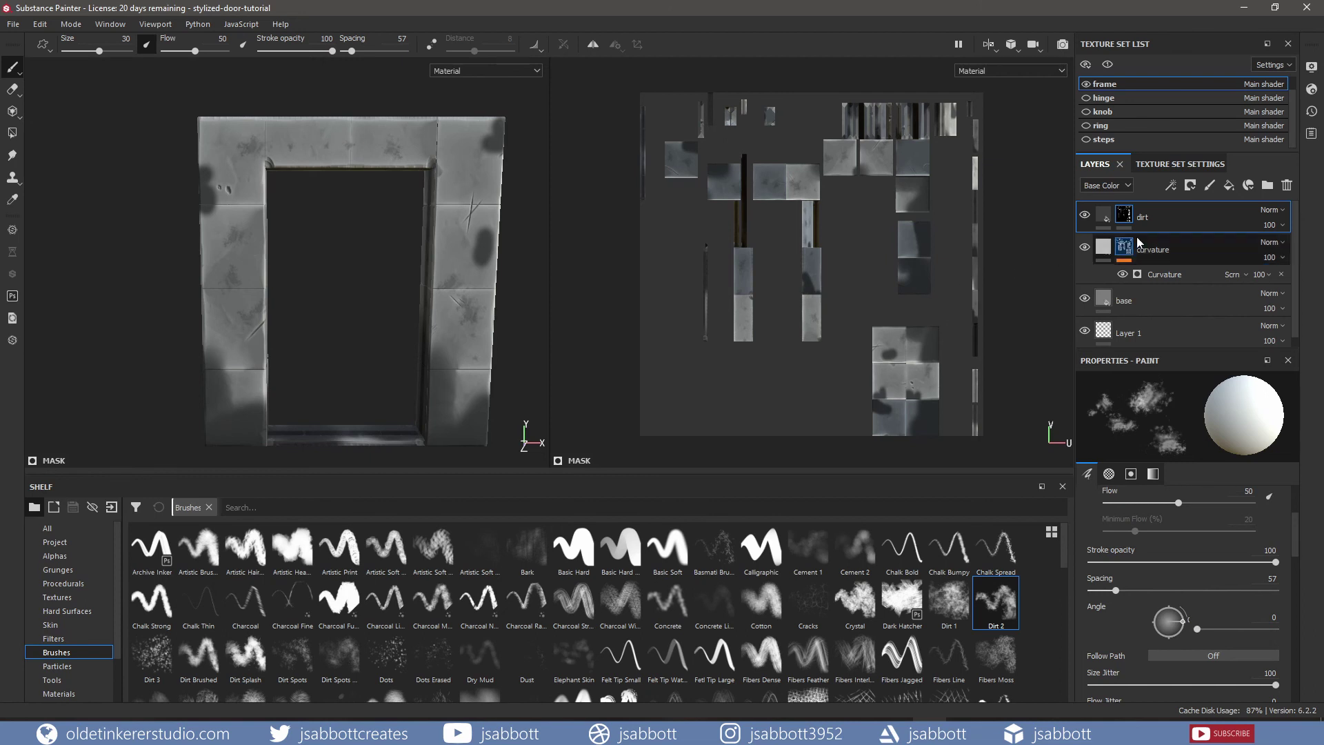
Step: Set the frame dirt layer's blend mode to Inverse divide and its opacity to 76
click(1279, 210)
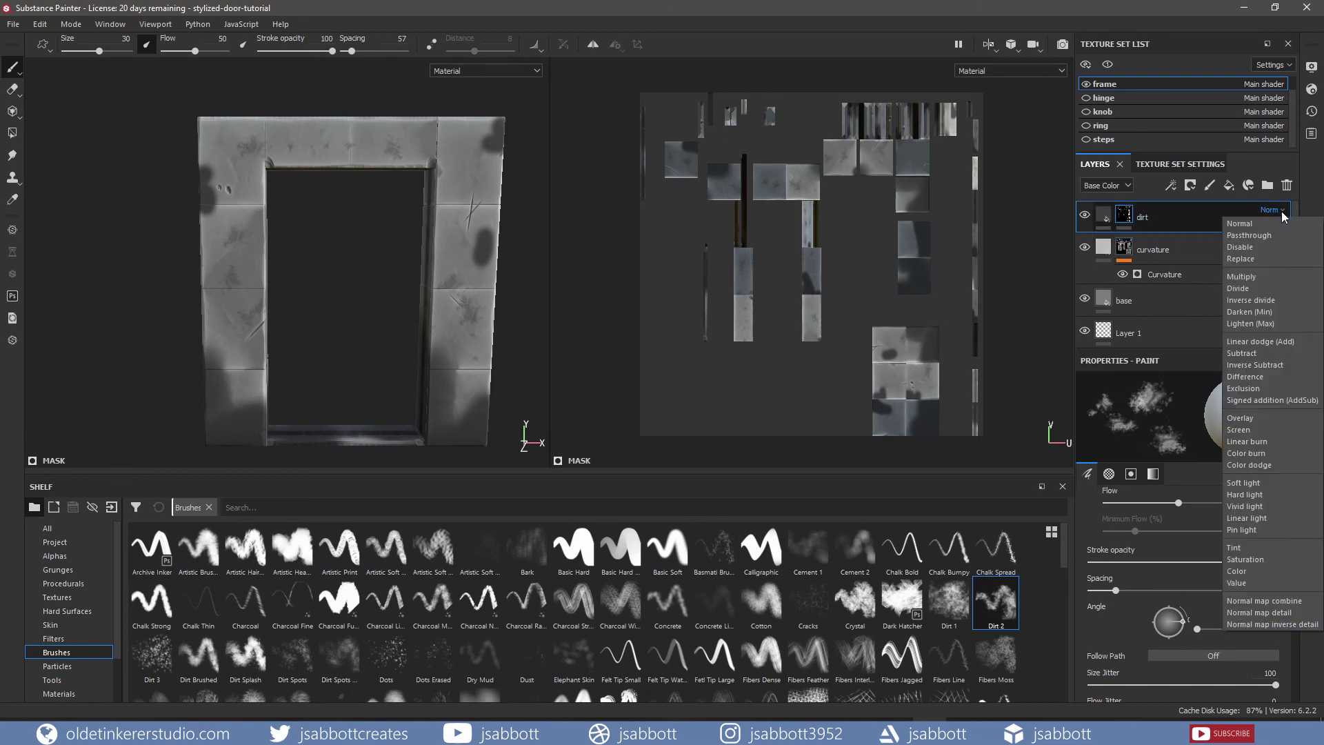
click(1278, 300)
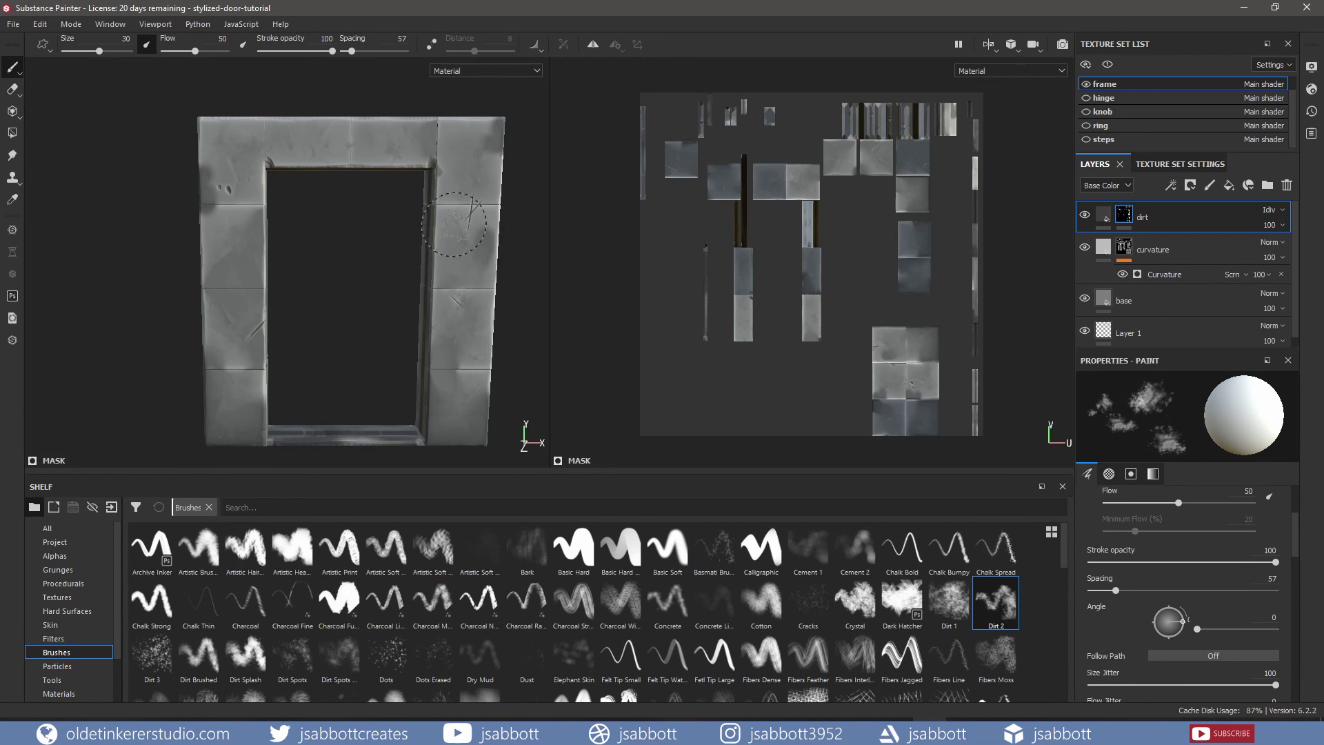
click(1282, 225)
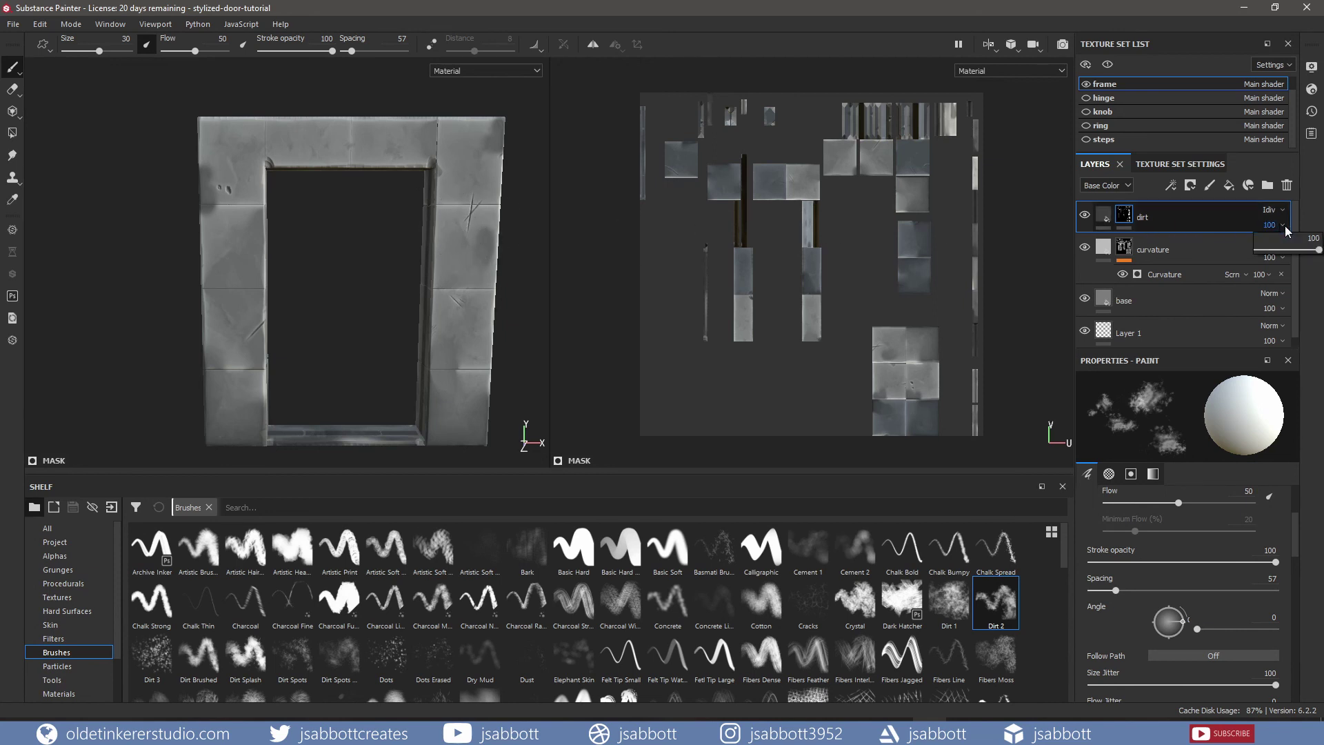
drag(1319, 254, 1302, 260)
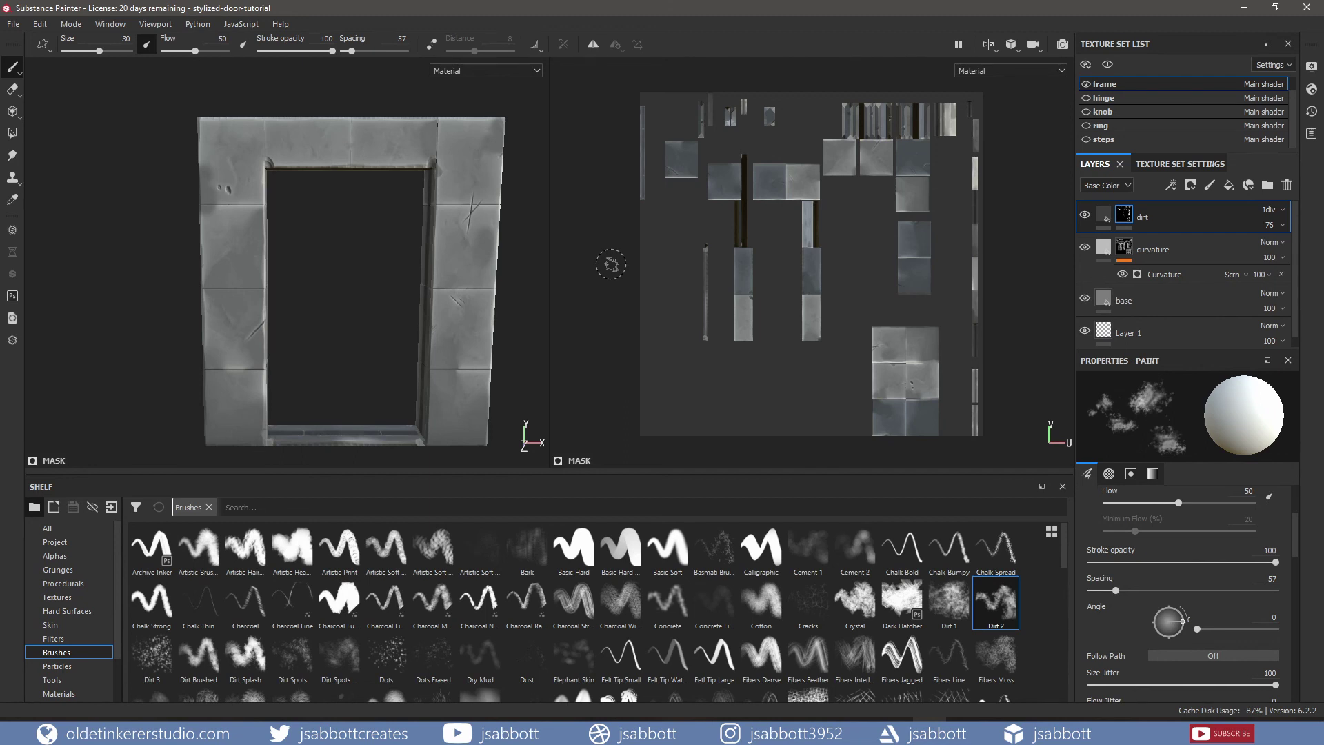
Step: Isolate the door texture set and move its door edge, Wood Walnut and Layer 1 layers into a new folder
scroll(1137, 131, up, 1)
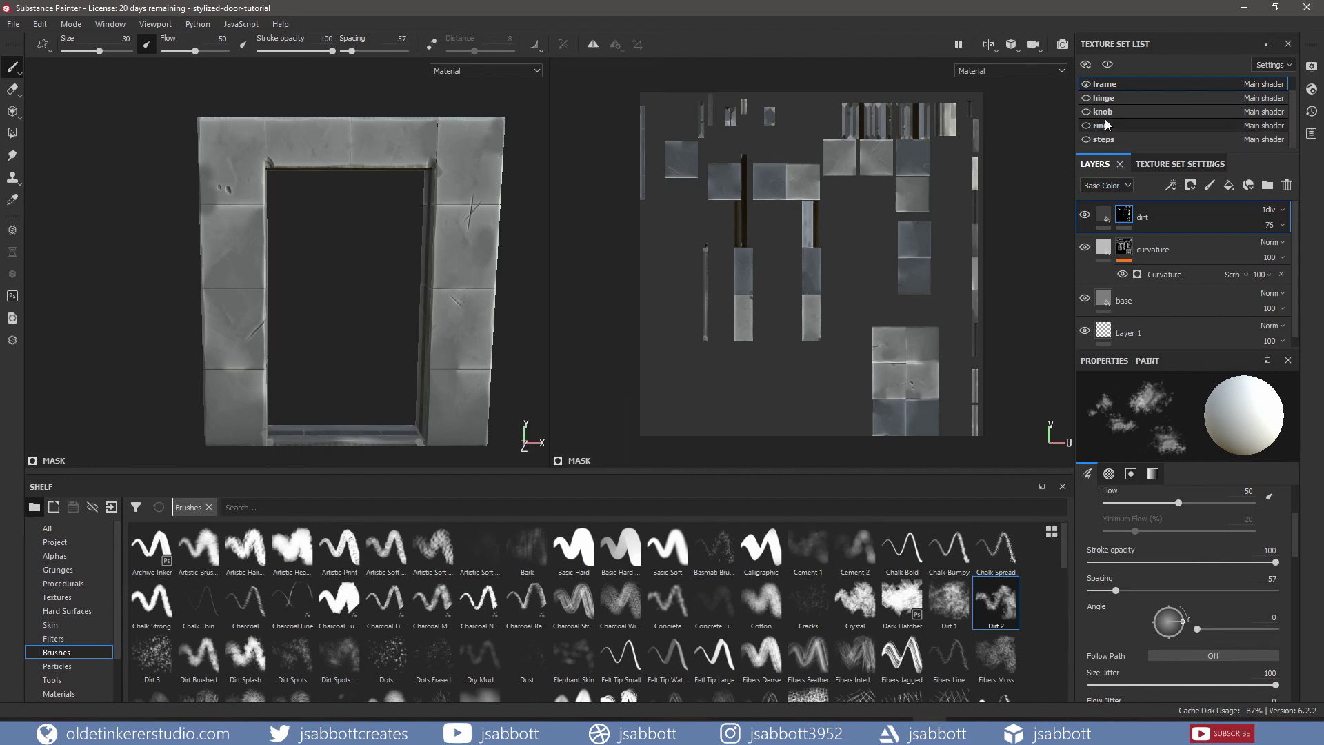
click(1093, 85)
click(1104, 85)
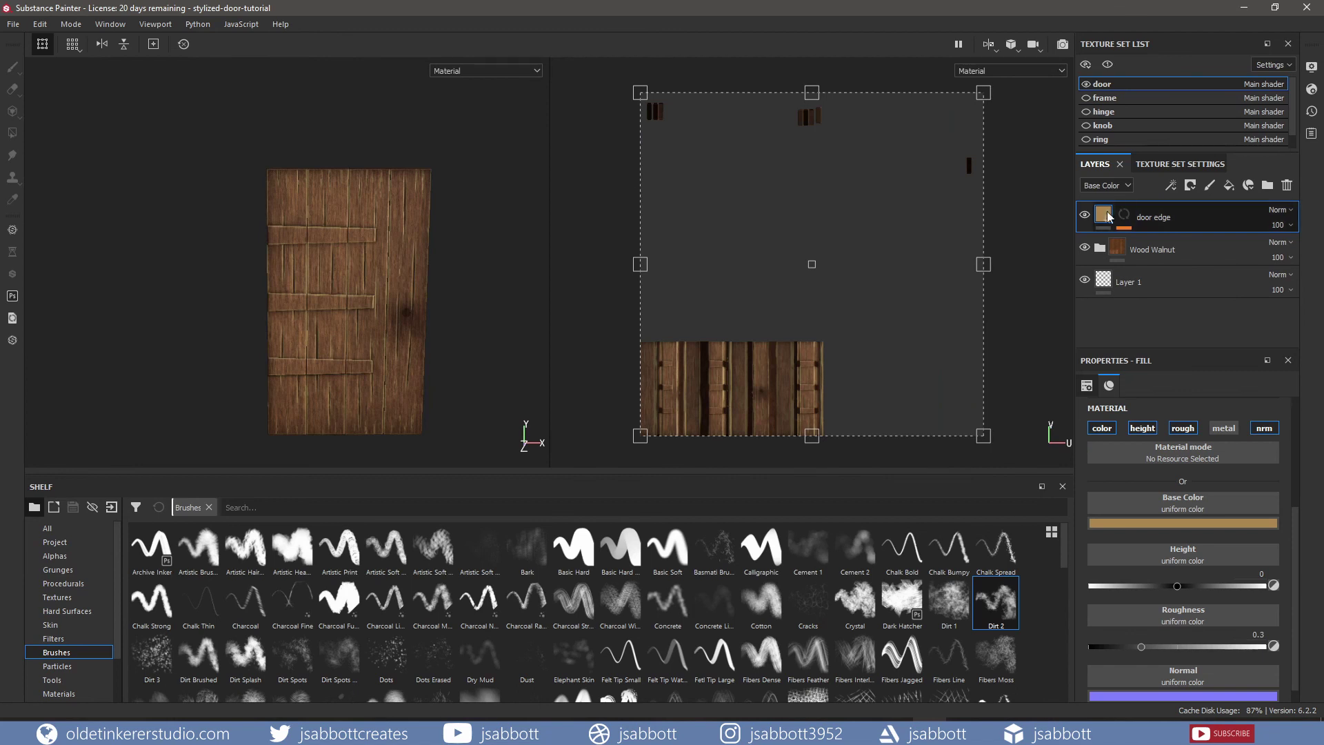
click(1266, 185)
click(1183, 250)
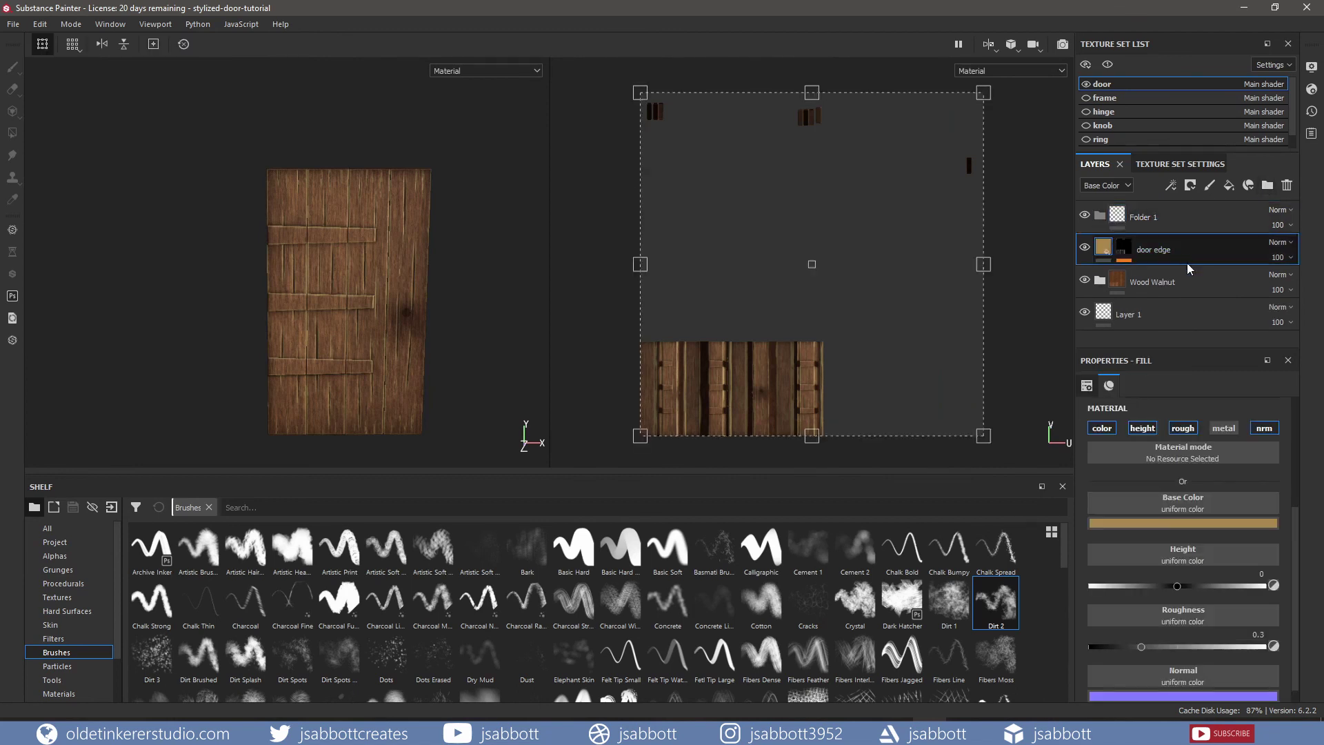
shift+click(1181, 279)
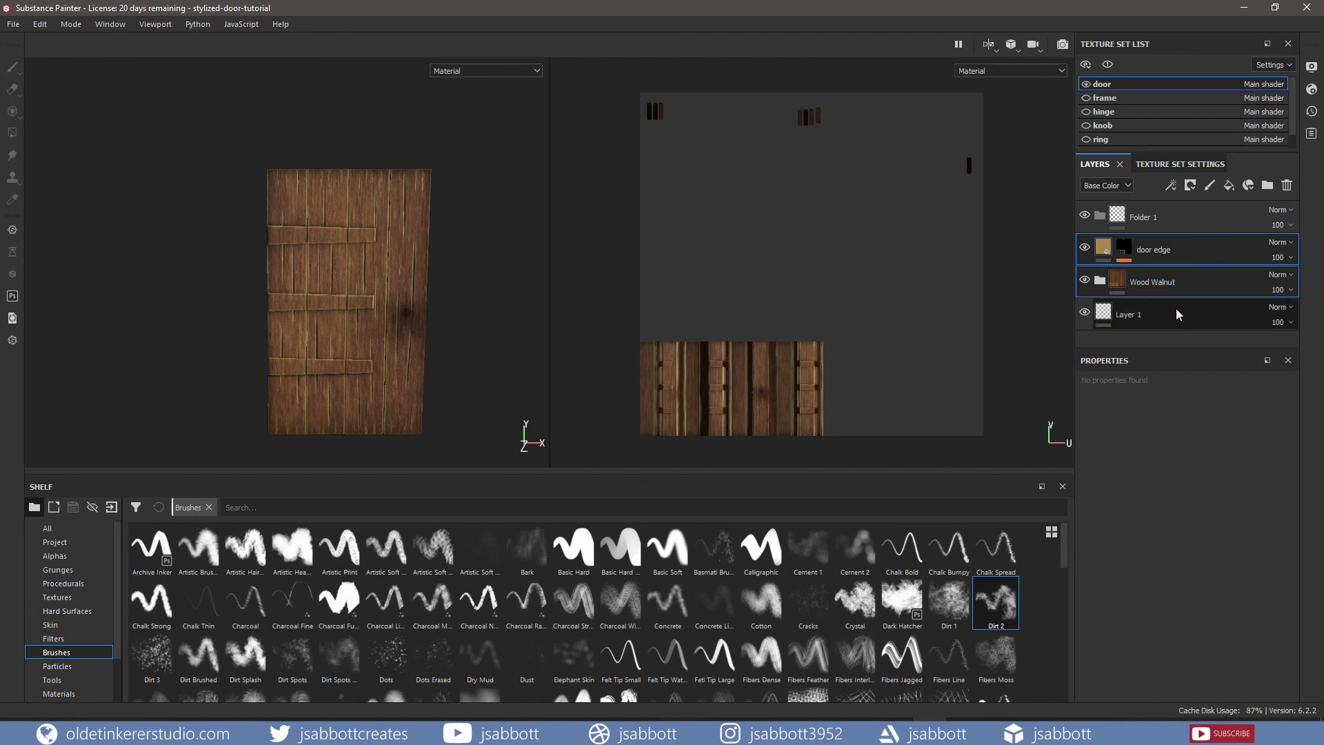
shift+click(1161, 309)
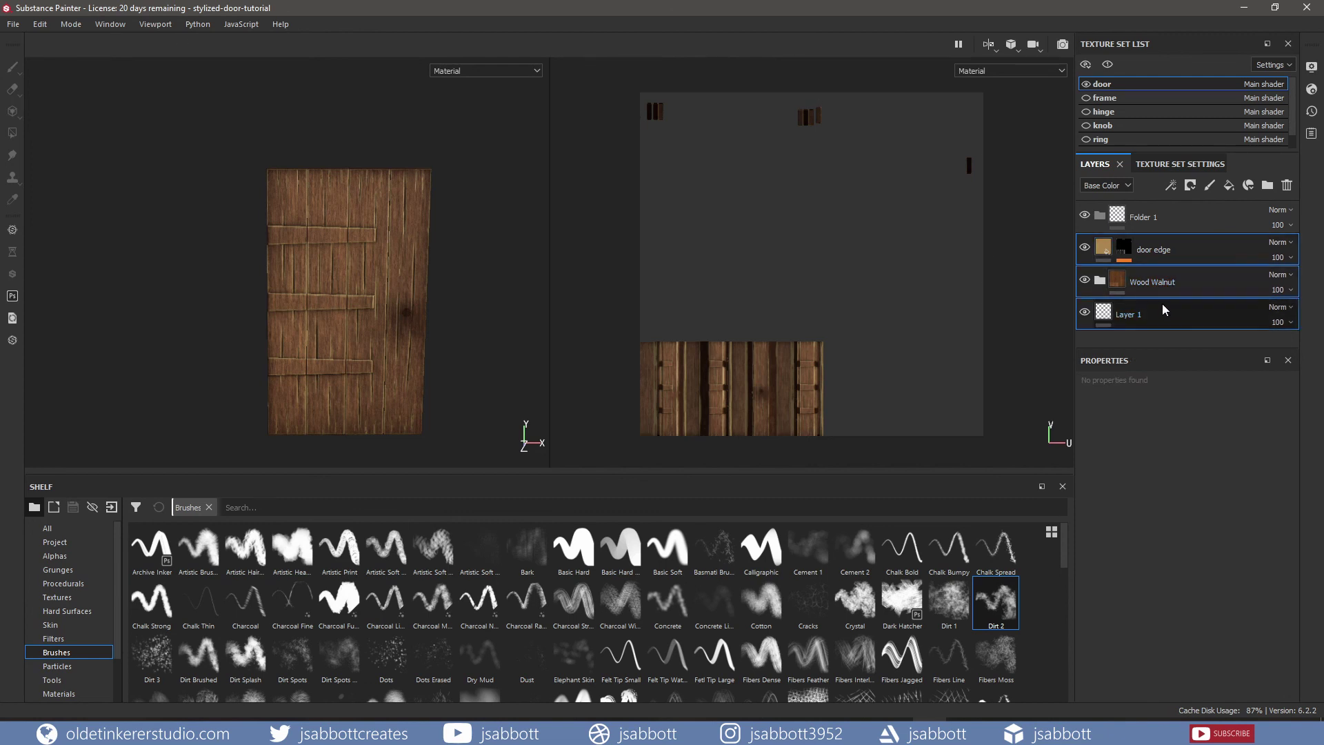
drag(1161, 306, 1194, 218)
Step: Collapse the door's new folder and rename it OTS_stylized-wood
click(1097, 218)
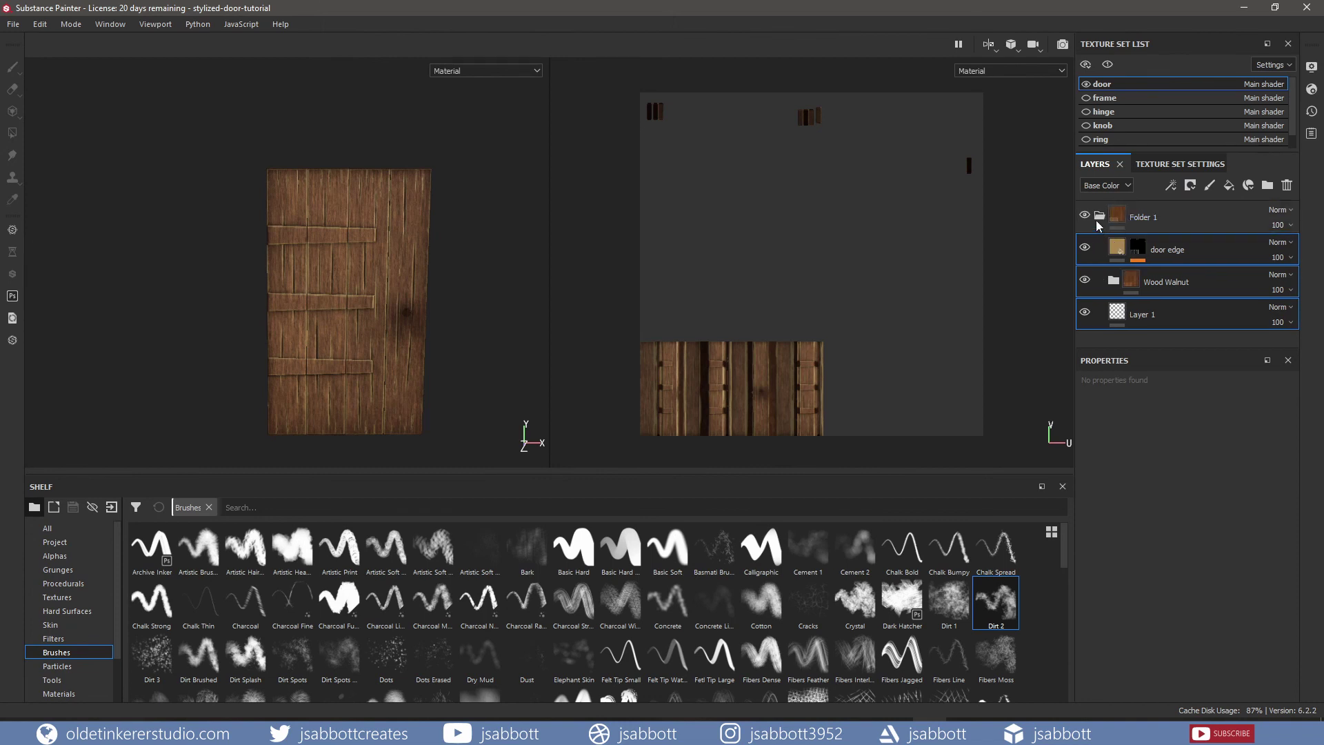
click(1097, 220)
double_click(1146, 218)
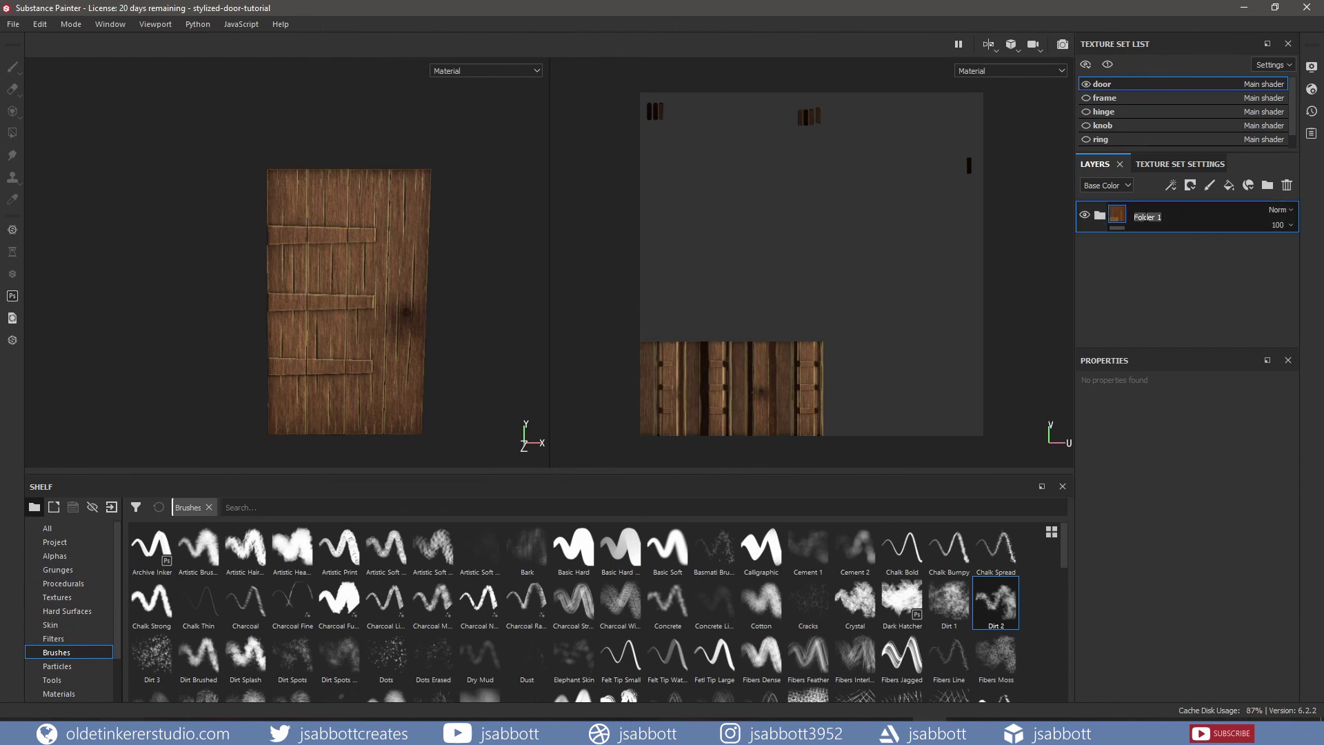
text(stylized-wood)
key(Home)
text(OTS_)
key(Return)
Step: Create a smart material from the OTS_stylized-wood folder and locate it in the shelf
right_click(1145, 216)
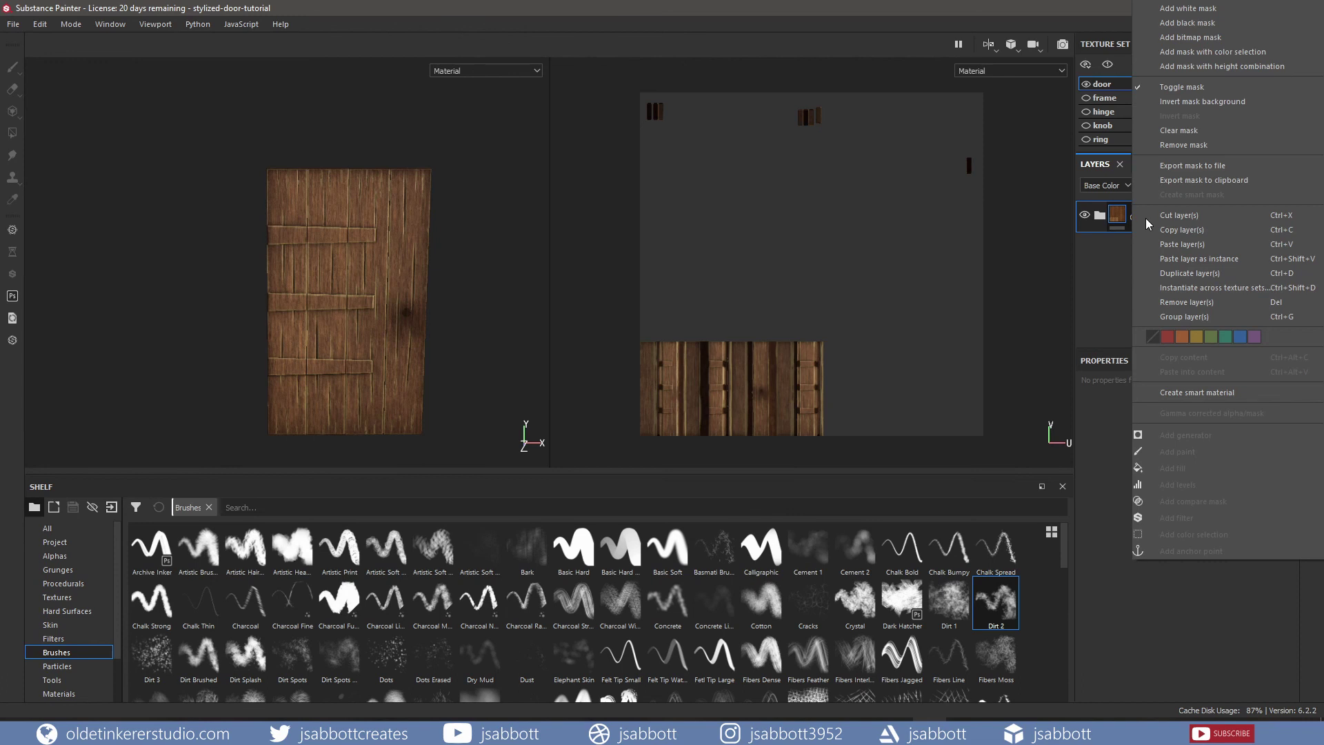
click(1218, 392)
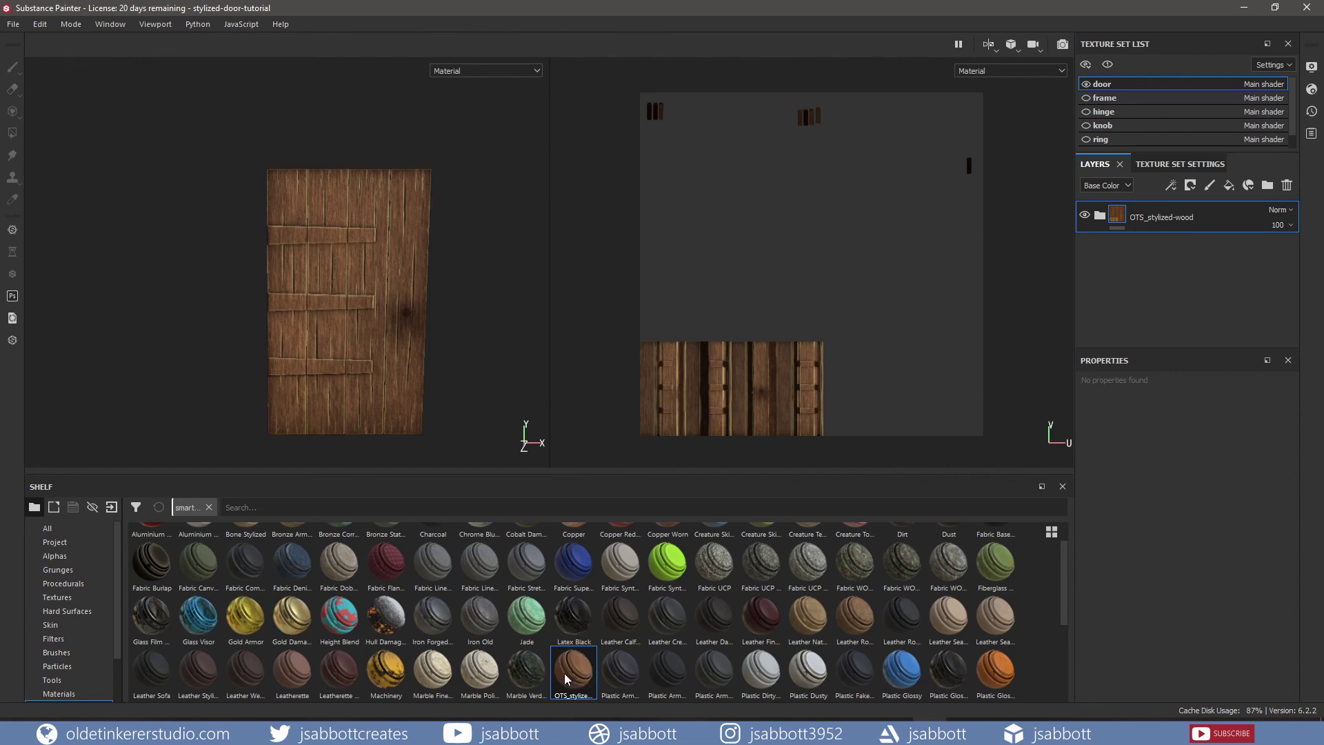
mouse_move(570, 675)
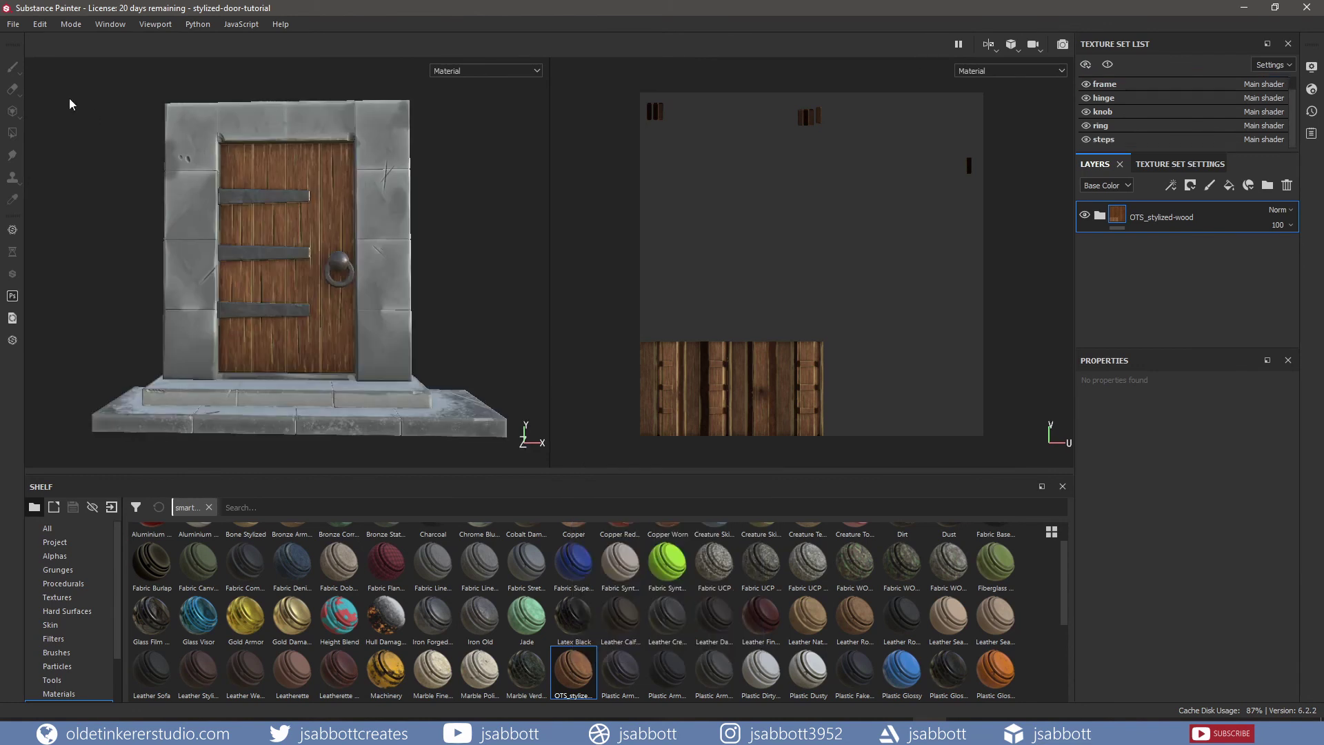
Step: Open the project's file commands
click(13, 26)
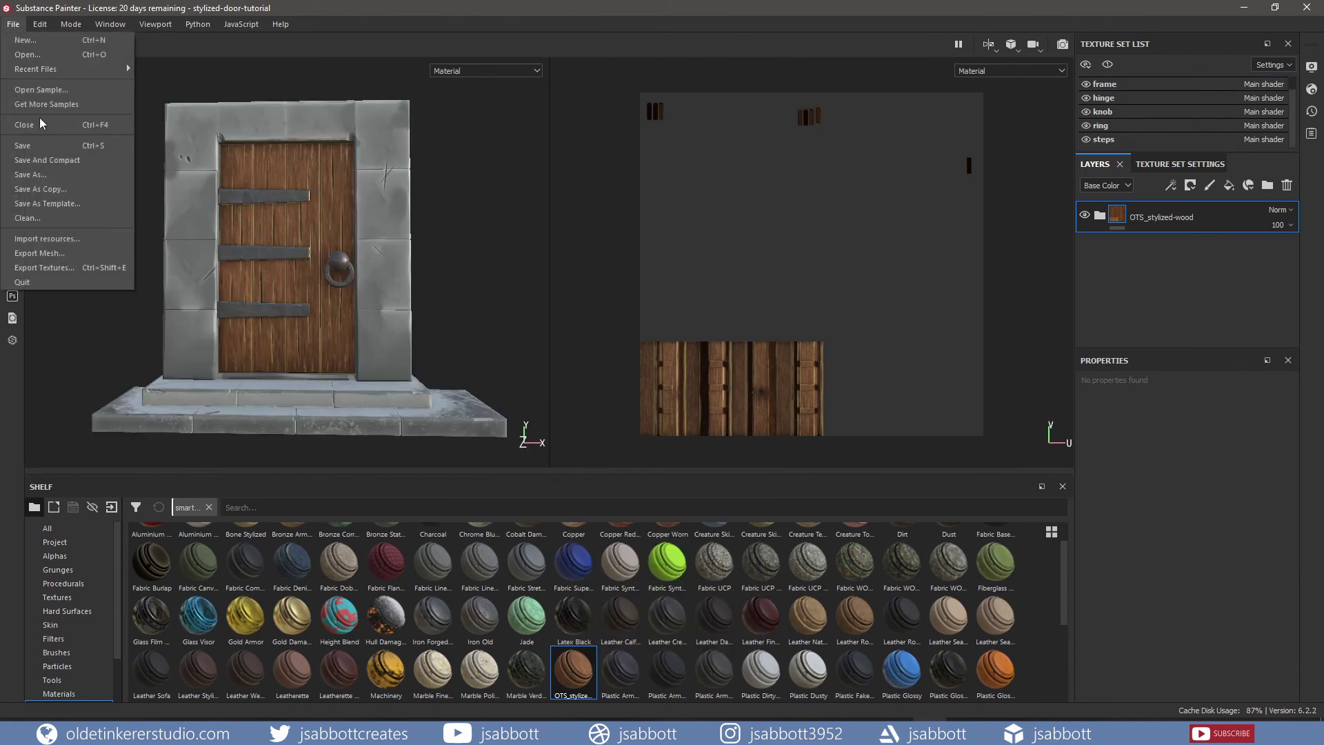